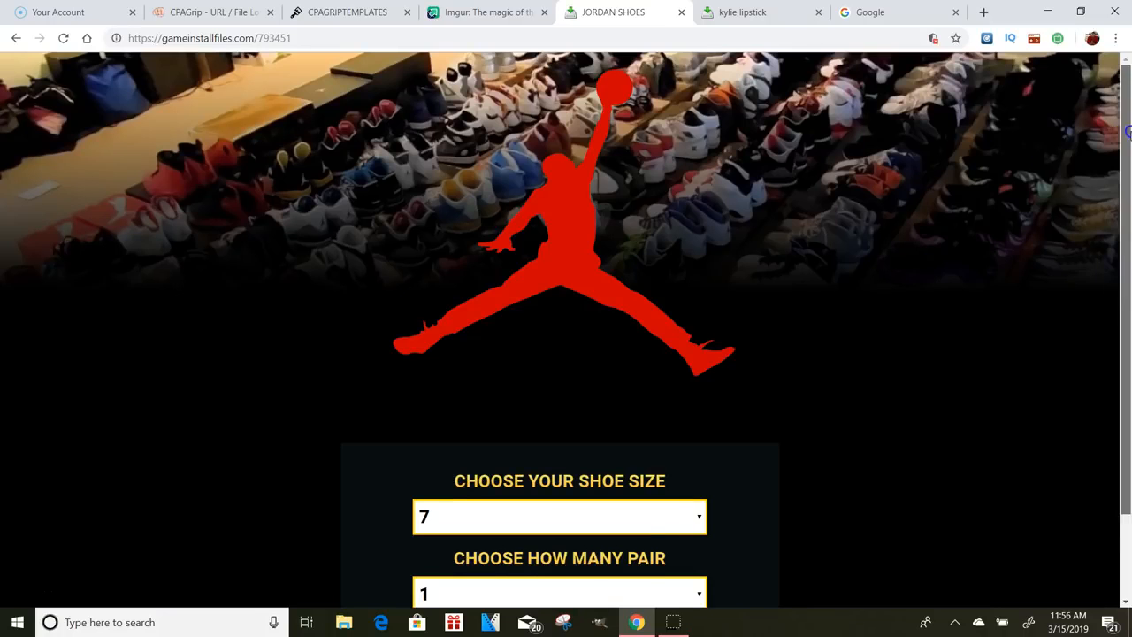
# Step: Choose 3 pairs in the Jordan shoes landing page form and submit the selection with shoe size 7
pyautogui.scroll(-2, 1128, 277)
pyautogui.moveTo(1128, 286); pyautogui.dragTo(1105, 285)
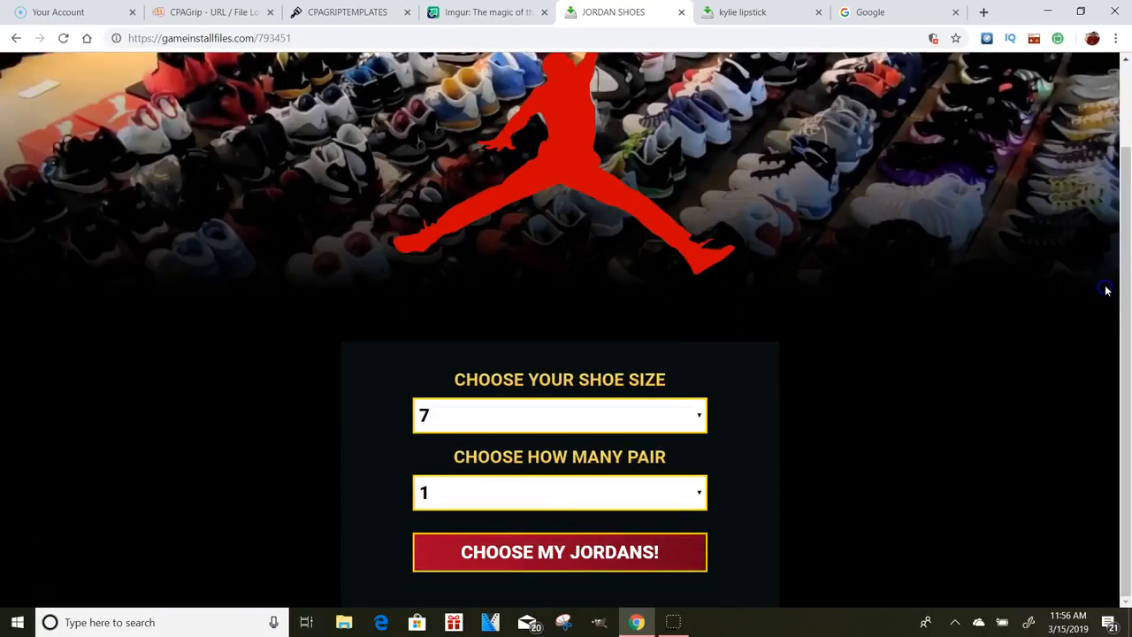
pyautogui.click(513, 412)
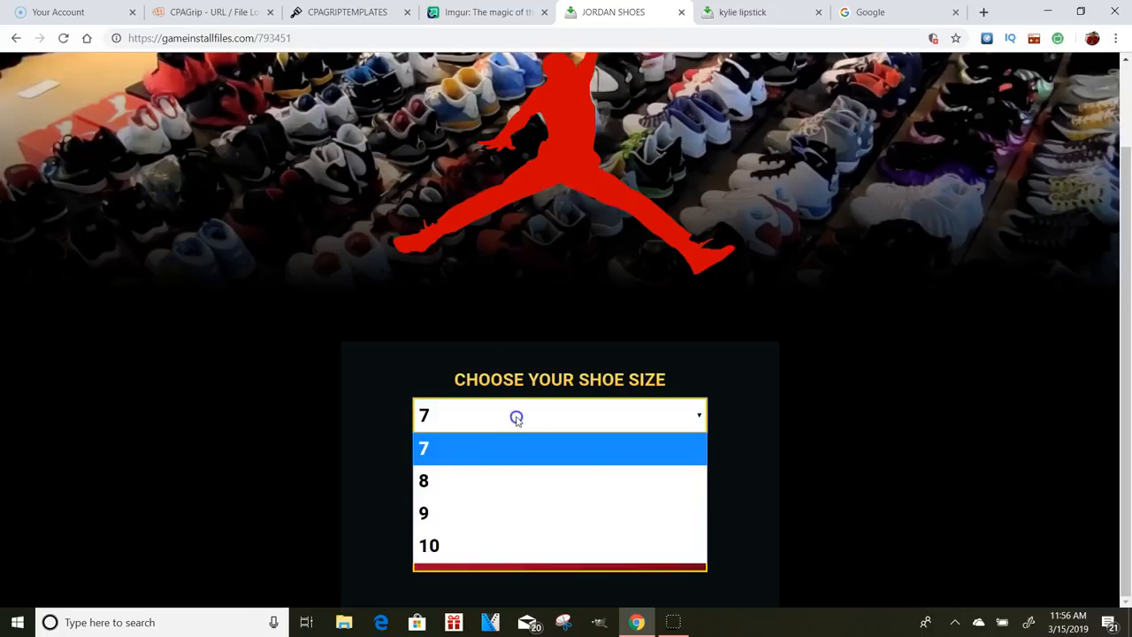
pyautogui.click(477, 356)
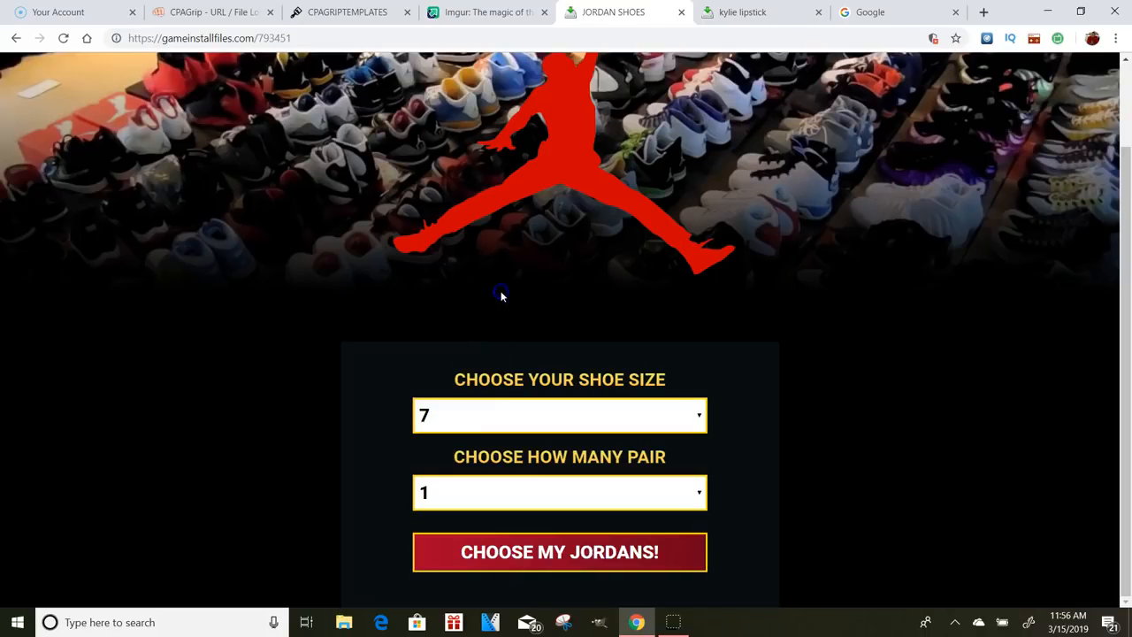
pyautogui.click(510, 495)
pyautogui.click(487, 451)
pyautogui.click(543, 556)
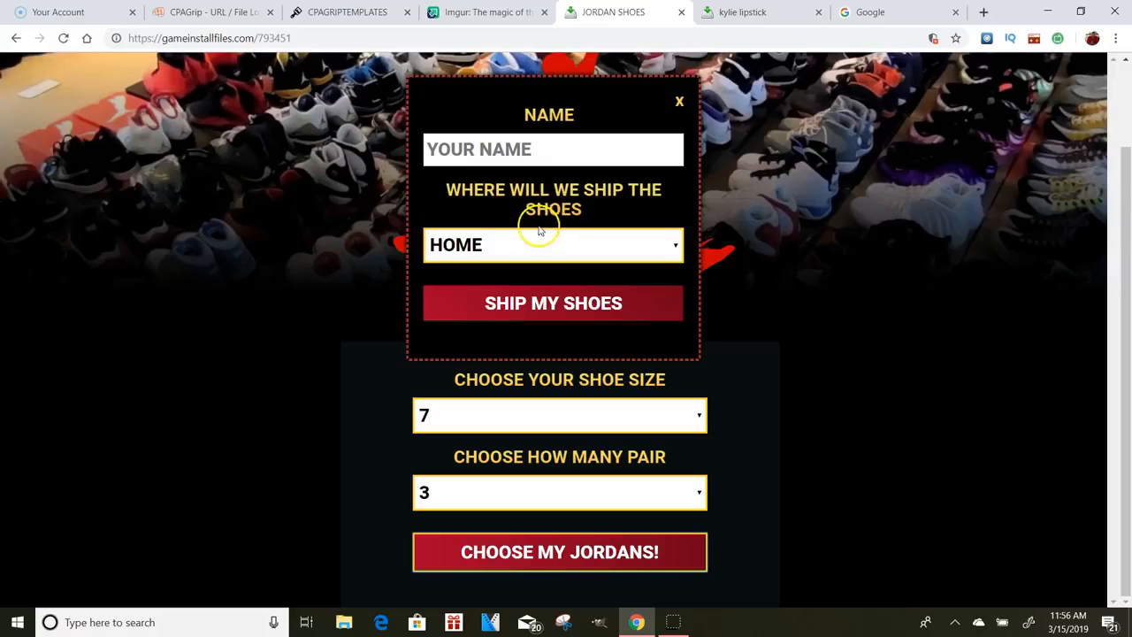
# Step: Fill in the recipient's name in the shipping form and submit the shoe request with HOME as the shipping destination
pyautogui.click(569, 158)
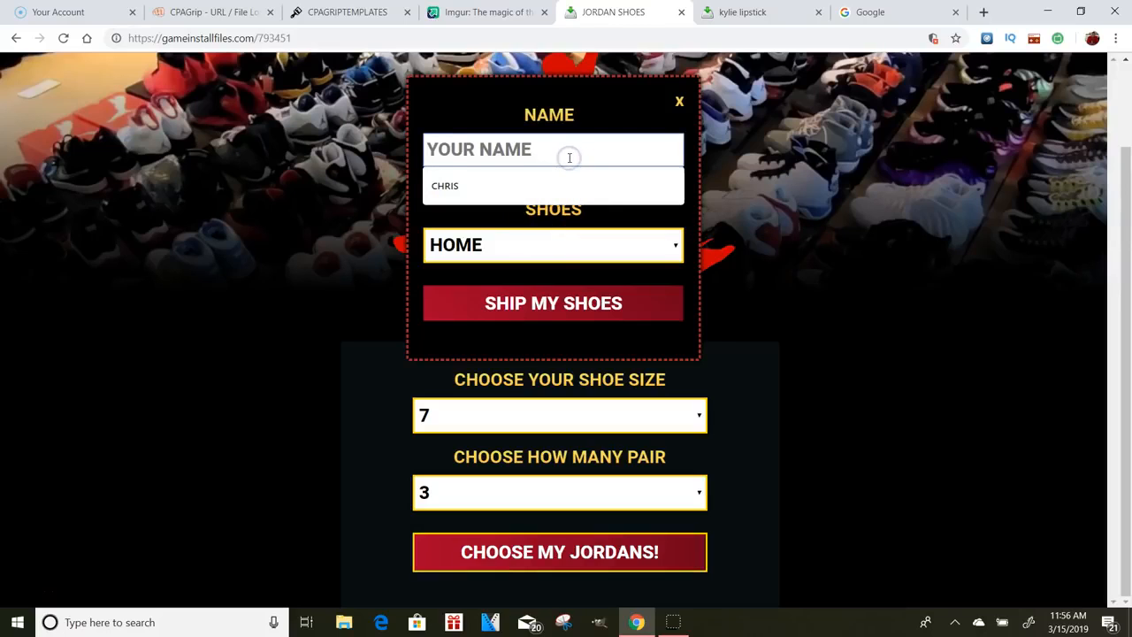
pyautogui.click(558, 184)
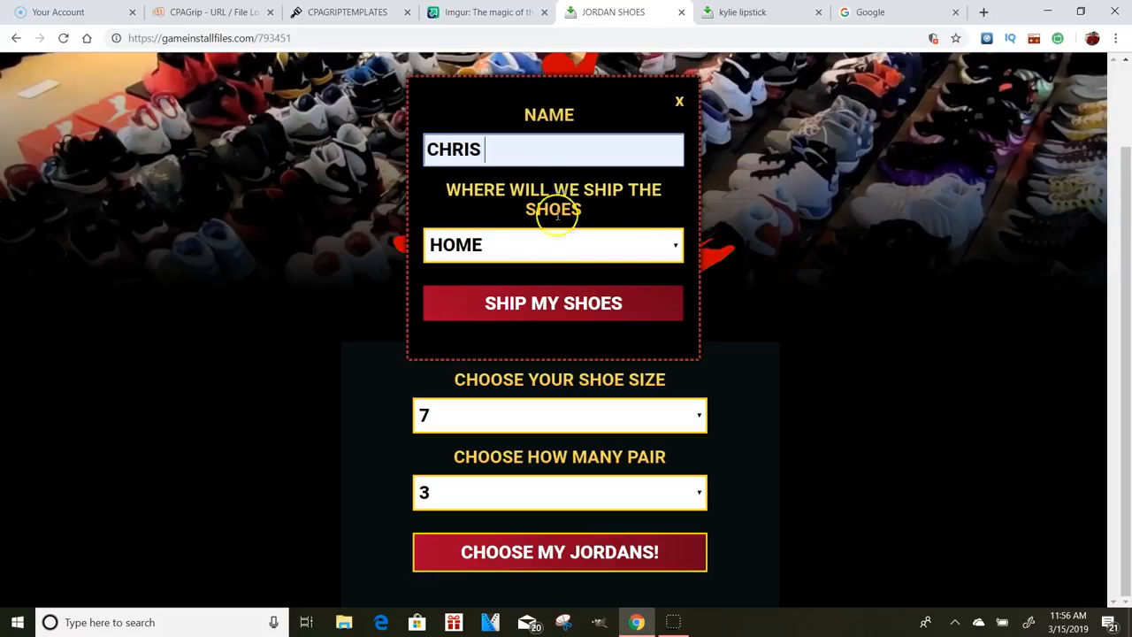
pyautogui.moveTo(464, 189); pyautogui.dragTo(659, 217)
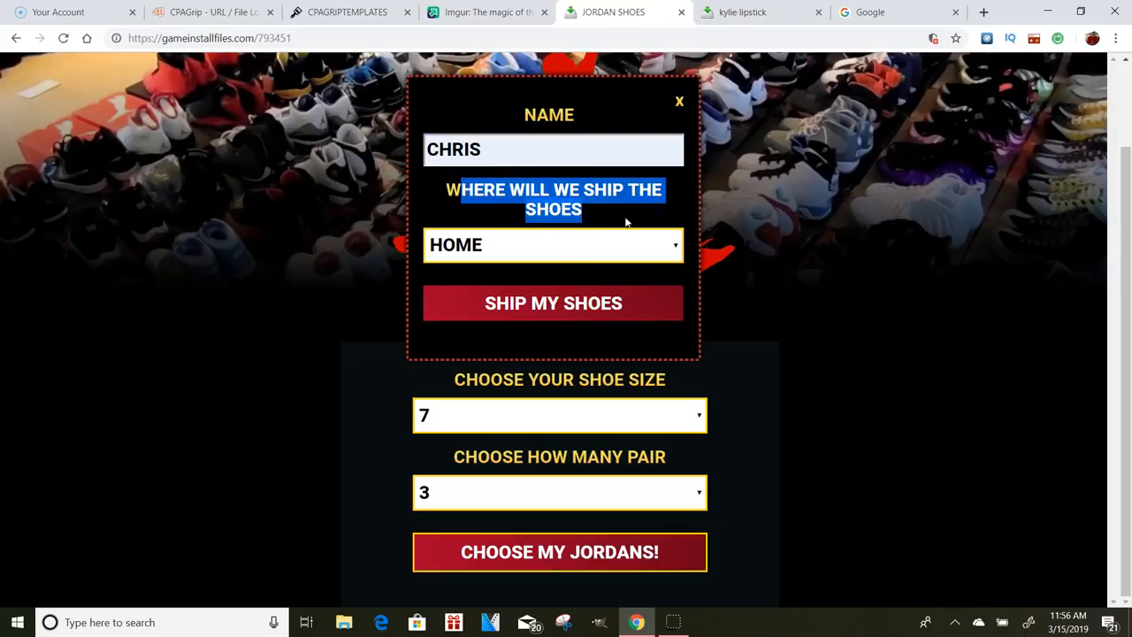
pyautogui.click(551, 247)
pyautogui.click(622, 209)
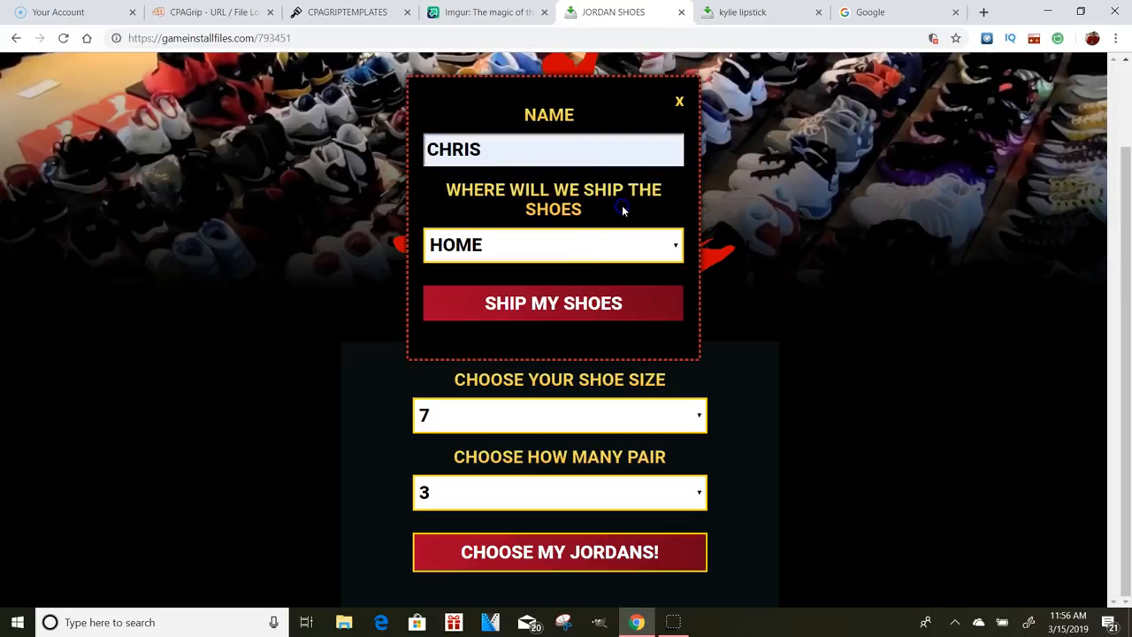
pyautogui.click(565, 313)
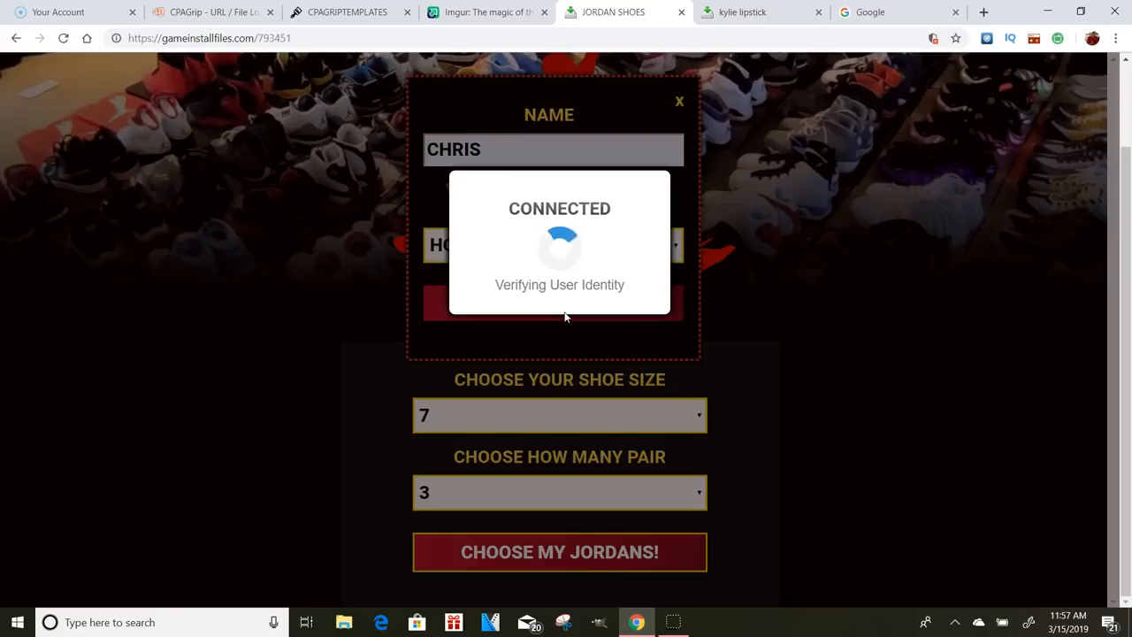
# Step: Read the human verification prompt and begin the download to bring up the locker's offer list
pyautogui.scroll(5, 566, 317)
pyautogui.scroll(1, 566, 318)
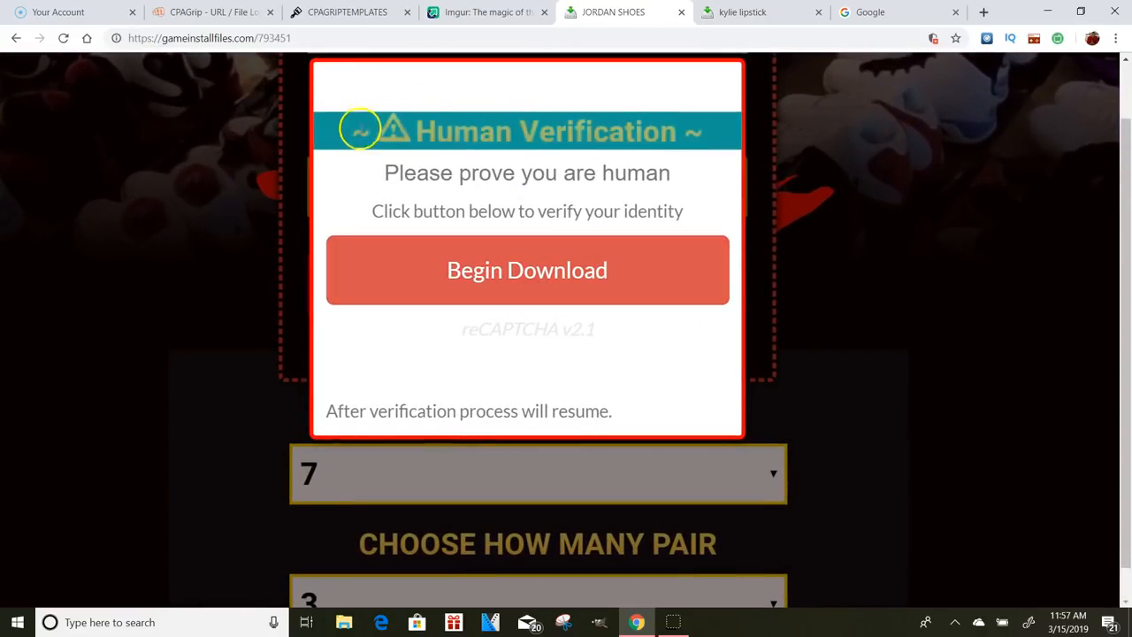
pyautogui.moveTo(383, 172); pyautogui.dragTo(674, 213)
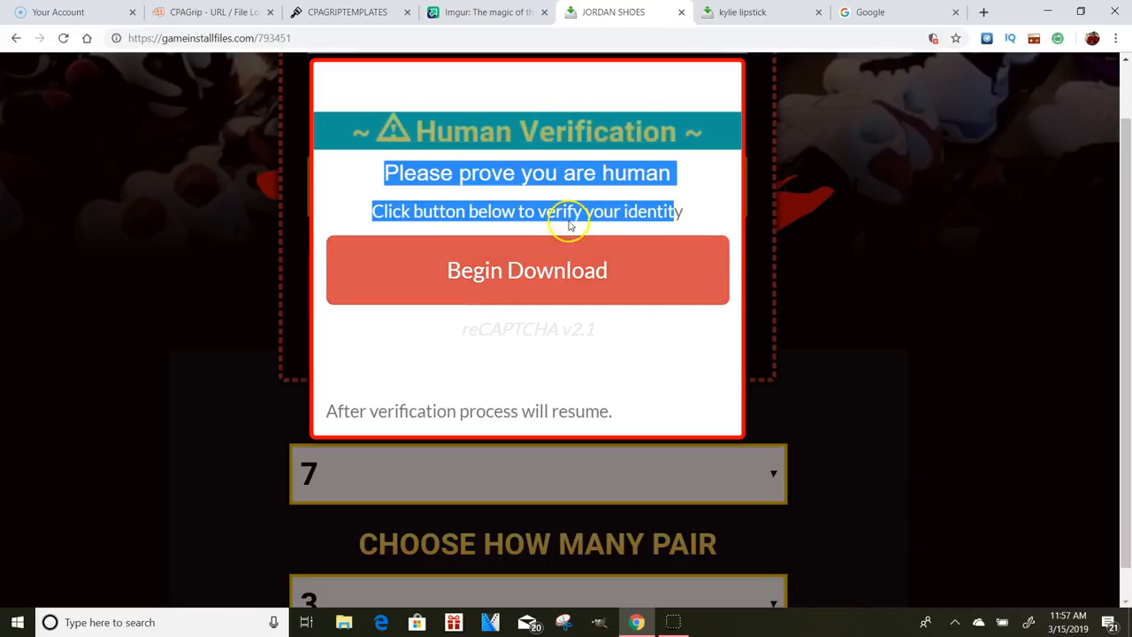
pyautogui.click(560, 256)
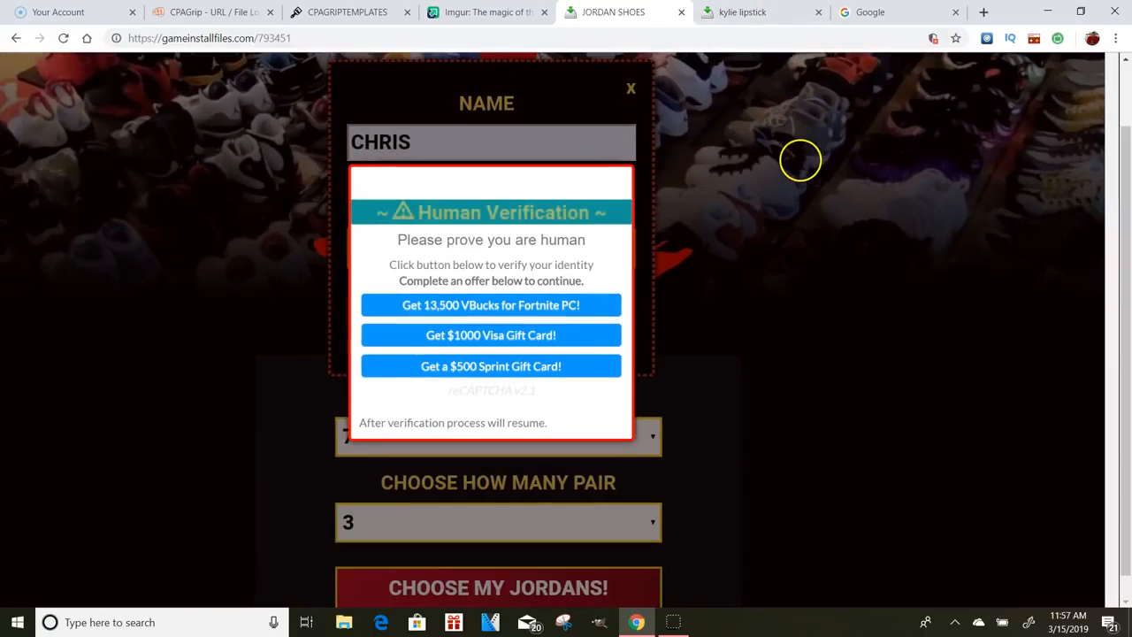
# Step: Switch to the kylie lipstick landing page and examine its free lipstick headline and offer text
pyautogui.click(743, 11)
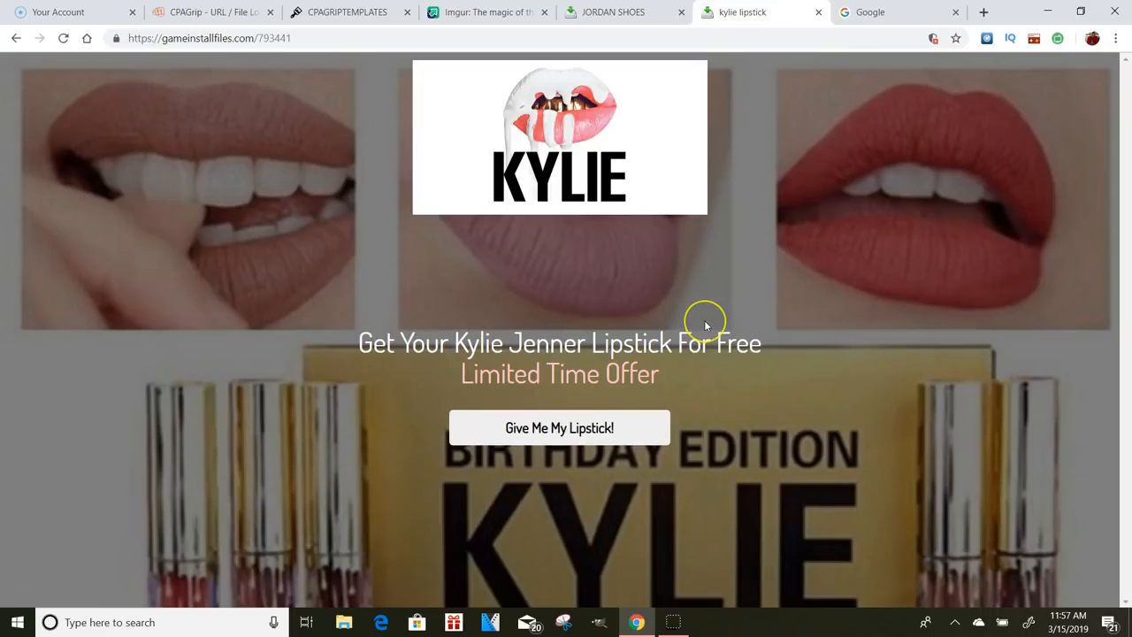
pyautogui.moveTo(556, 274); pyautogui.dragTo(654, 400)
pyautogui.rightClick(696, 389)
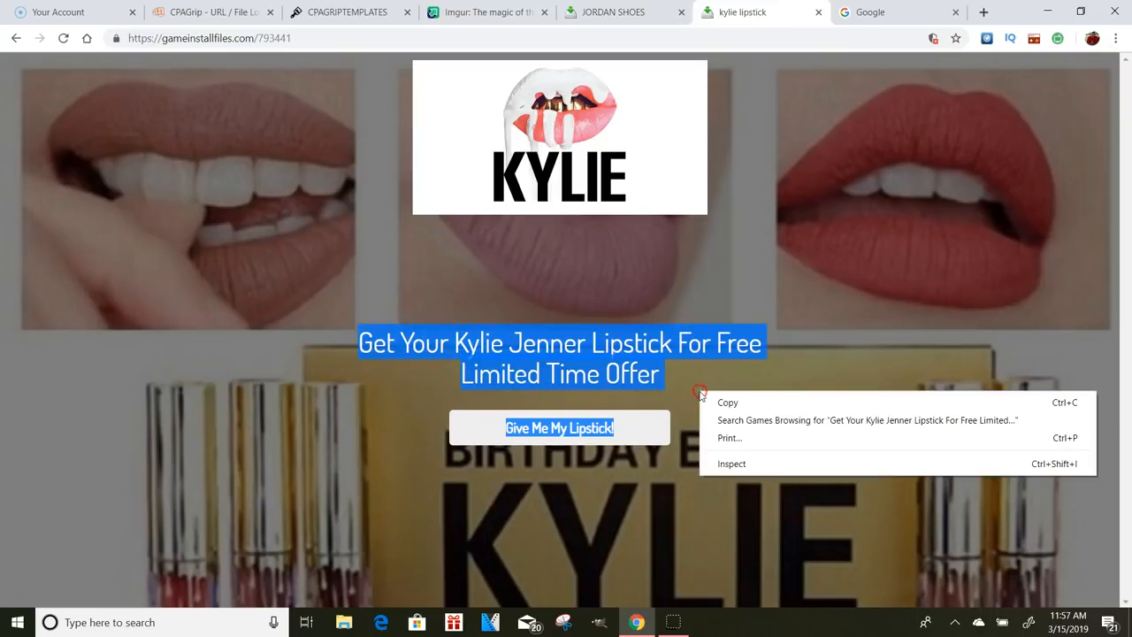
pyautogui.rightClick(698, 299)
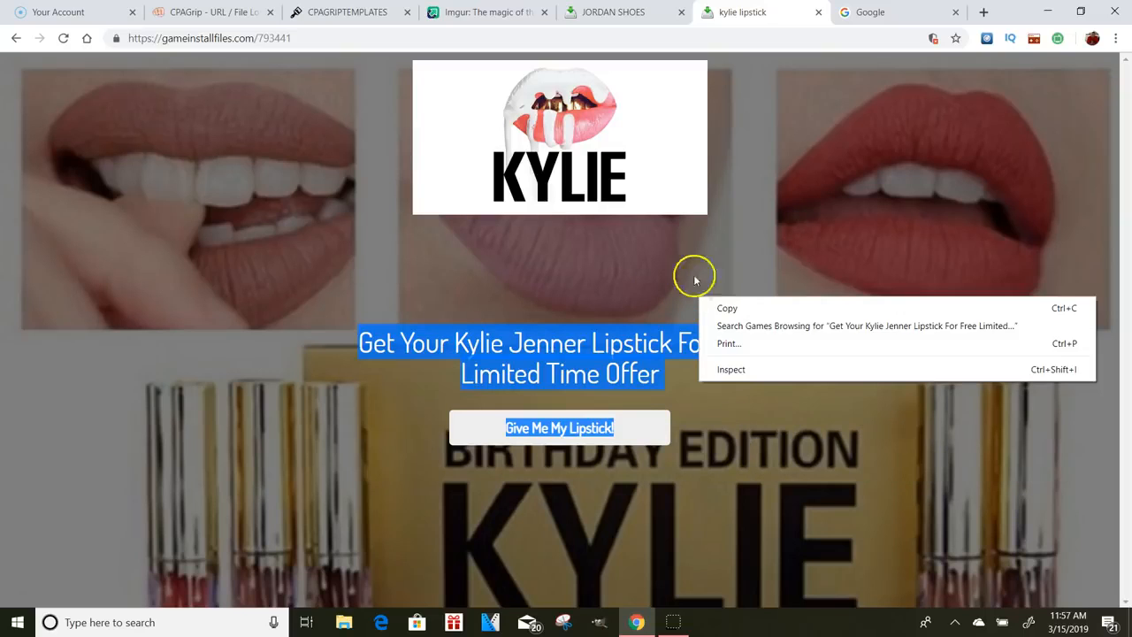
pyautogui.rightClick(741, 257)
pyautogui.click(710, 241)
pyautogui.click(709, 238)
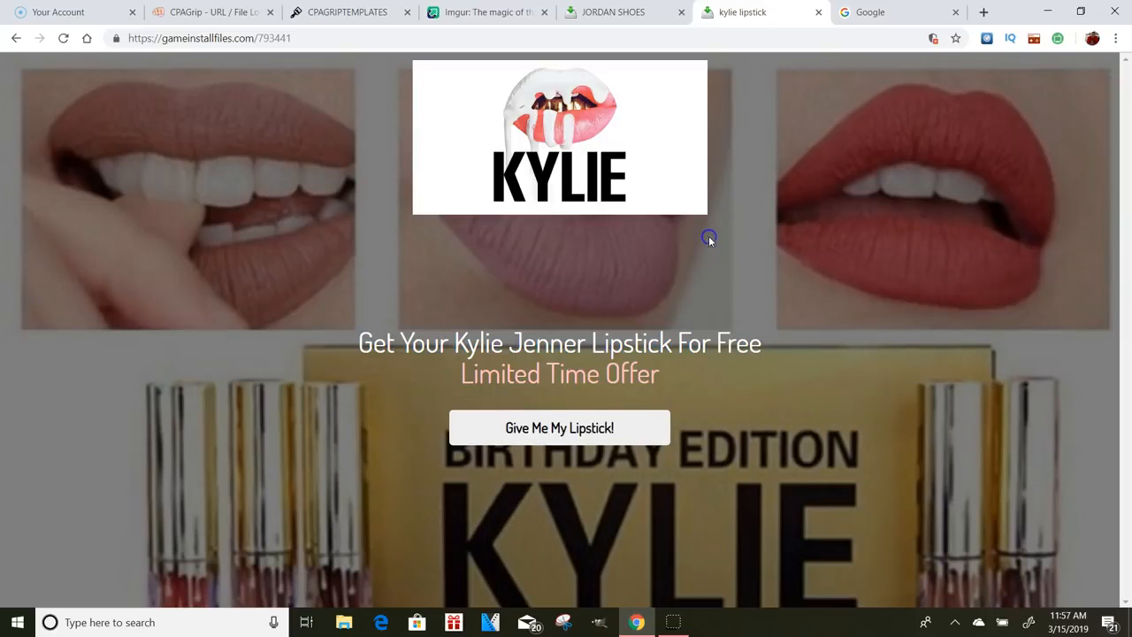
# Step: Request the free lipstick on the landing page and select Bundle #1 from the bundle promos
pyautogui.click(558, 419)
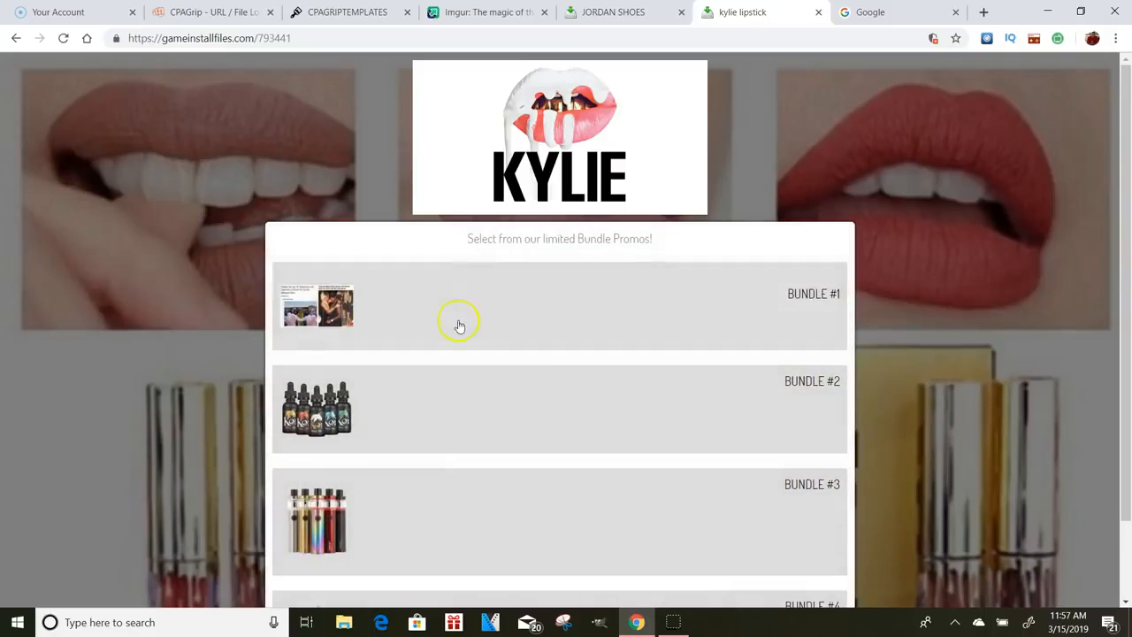
pyautogui.scroll(-1, 510, 466)
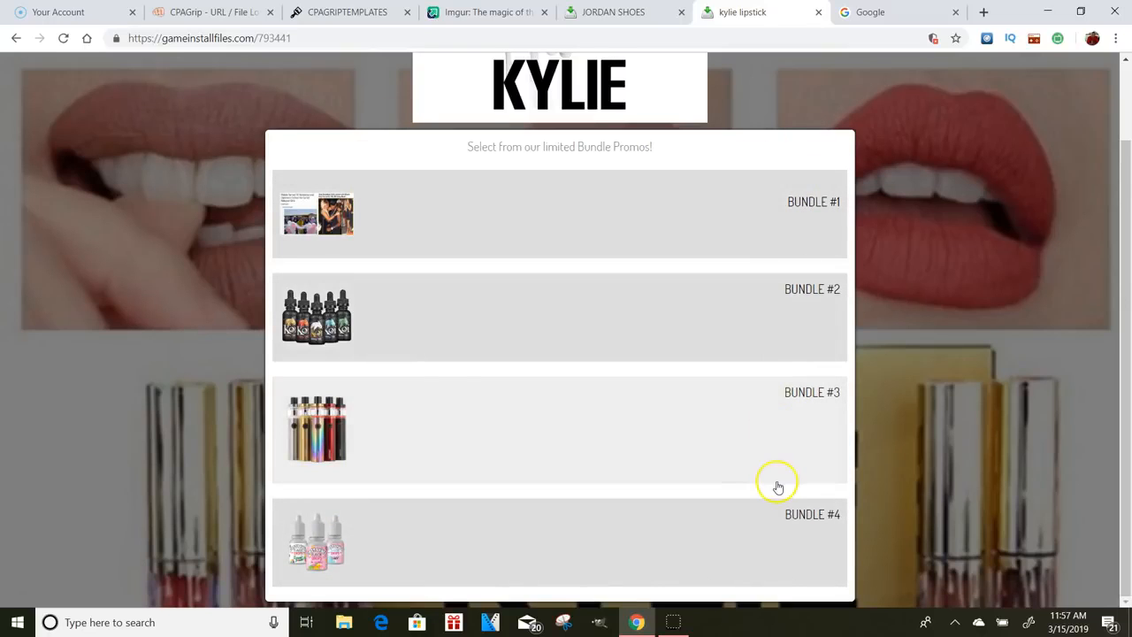
pyautogui.click(500, 228)
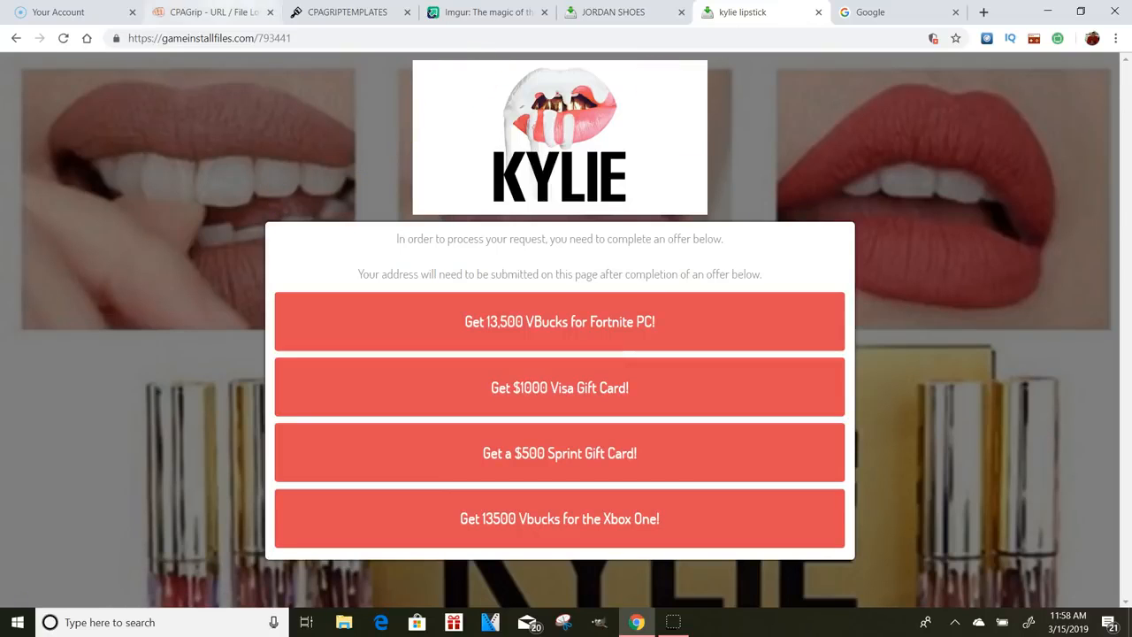
# Step: Switch to the CPAGrip URL / File Locker Manager and start creating a new URL / file locker
pyautogui.click(213, 12)
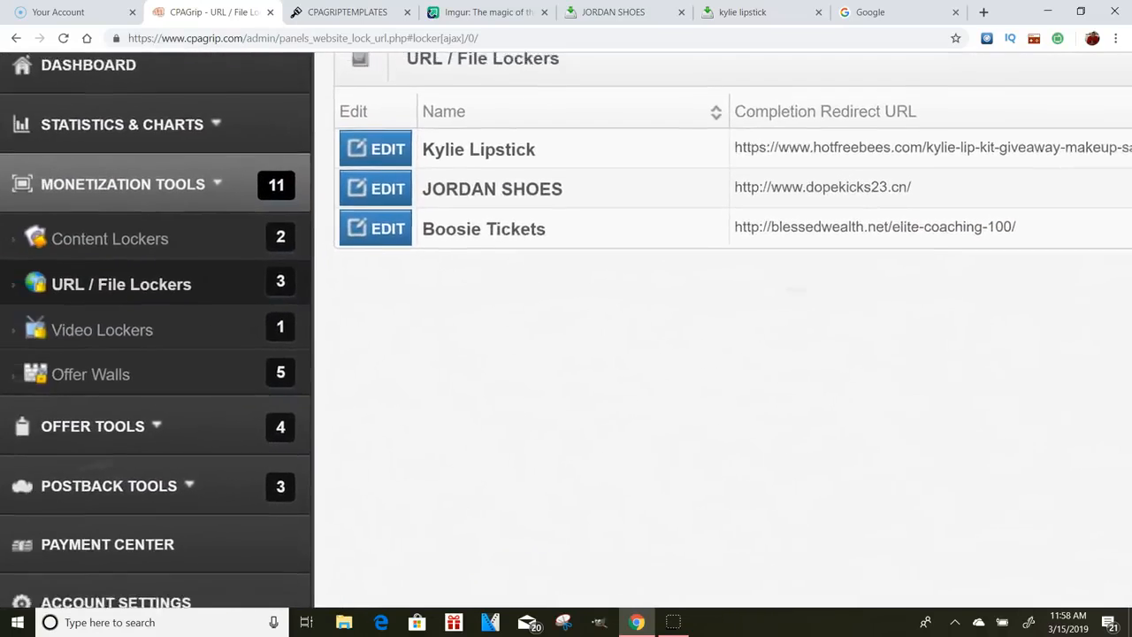
pyautogui.scroll(-5, 566, 396)
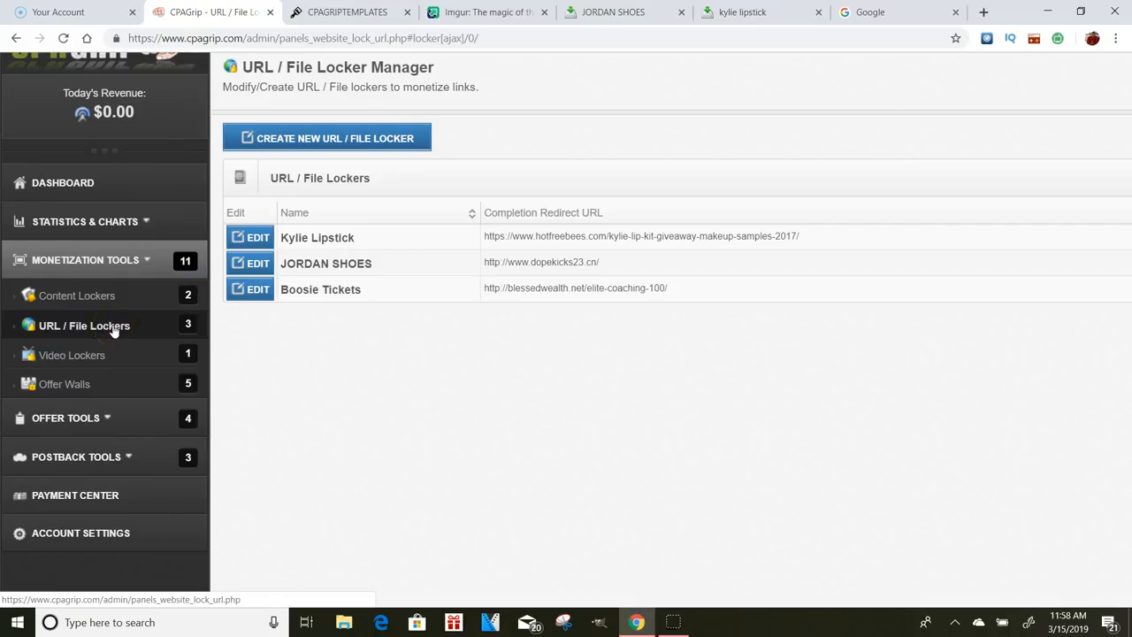
pyautogui.click(355, 135)
pyautogui.click(825, 581)
pyautogui.click(1073, 577)
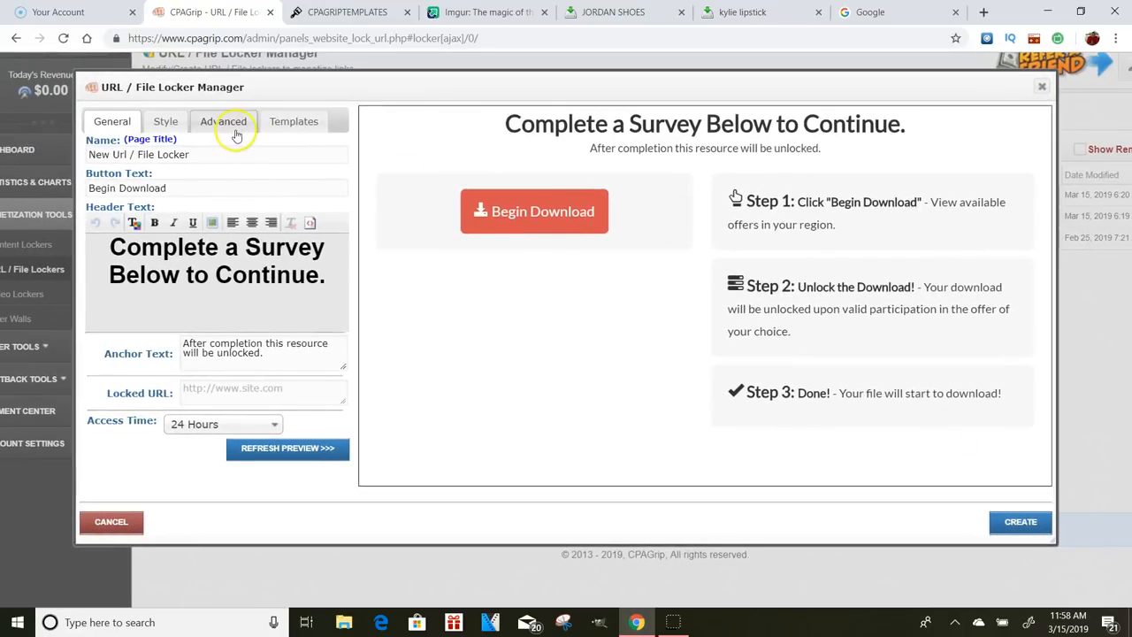
# Step: Show the new locker's advanced settings with the Custom CSS and Custom HTML fields
pyautogui.scroll(5, 212, 126)
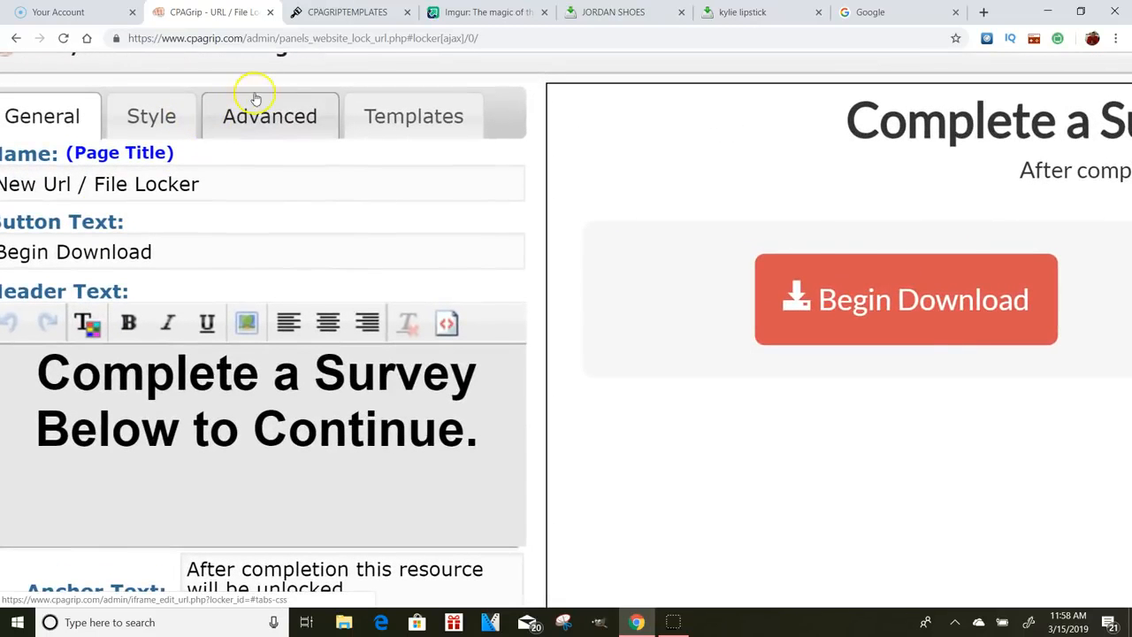
pyautogui.click(283, 119)
pyautogui.scroll(-5, 291, 117)
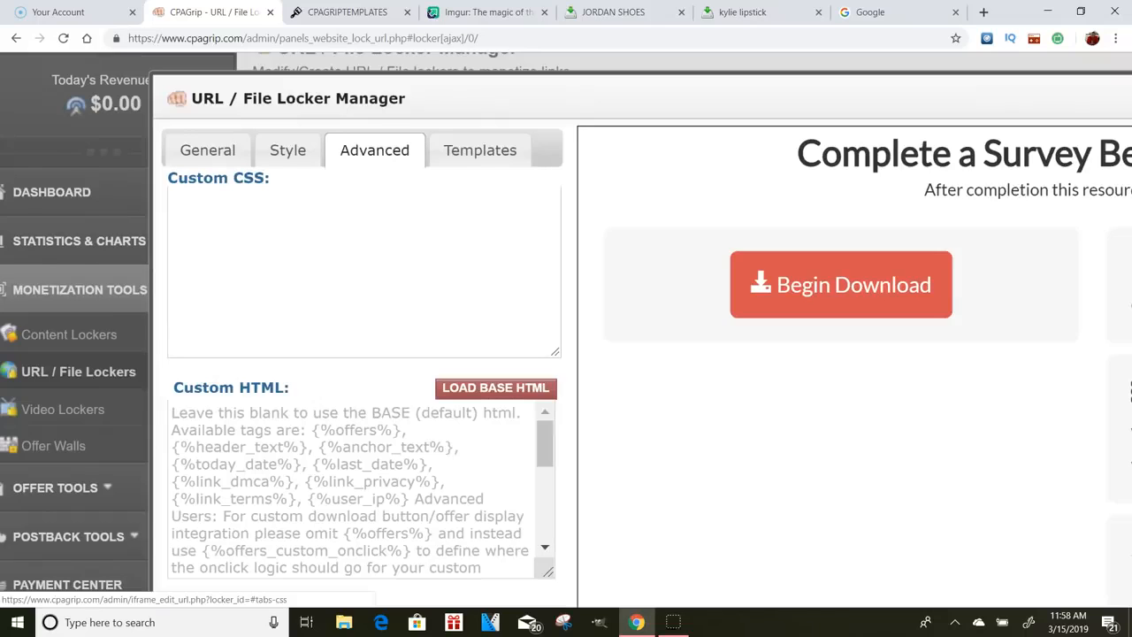
pyautogui.scroll(-1, 283, 132)
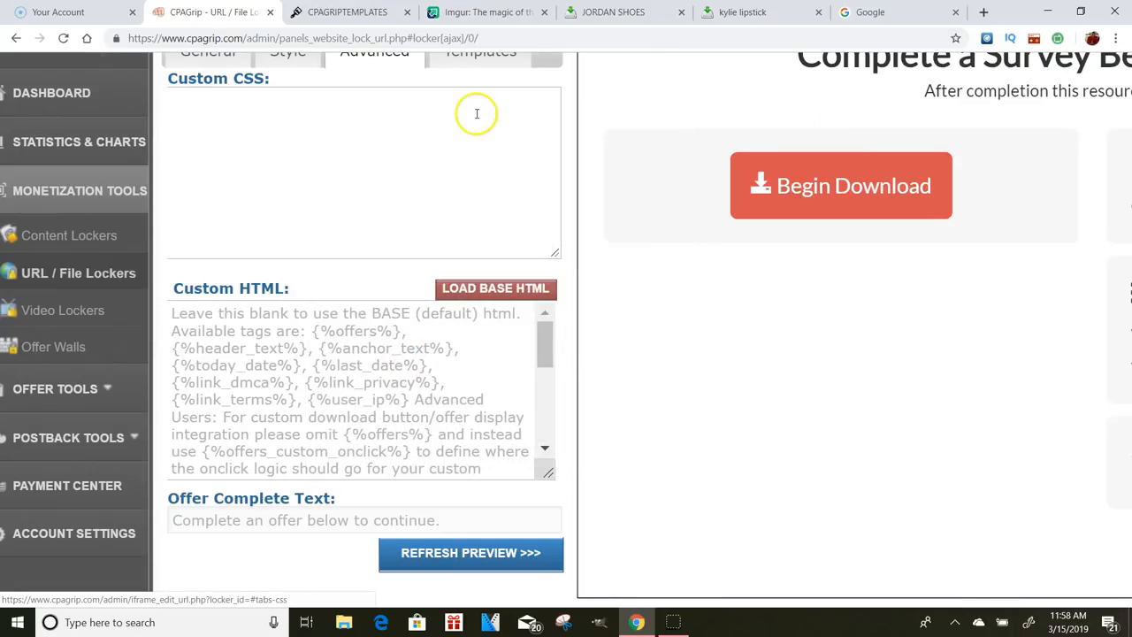
# Step: Switch to the CPAGRIPTEMPLATES site and look through the landing page templates listed under its latest posts
pyautogui.click(341, 12)
pyautogui.scroll(5, 285, 116)
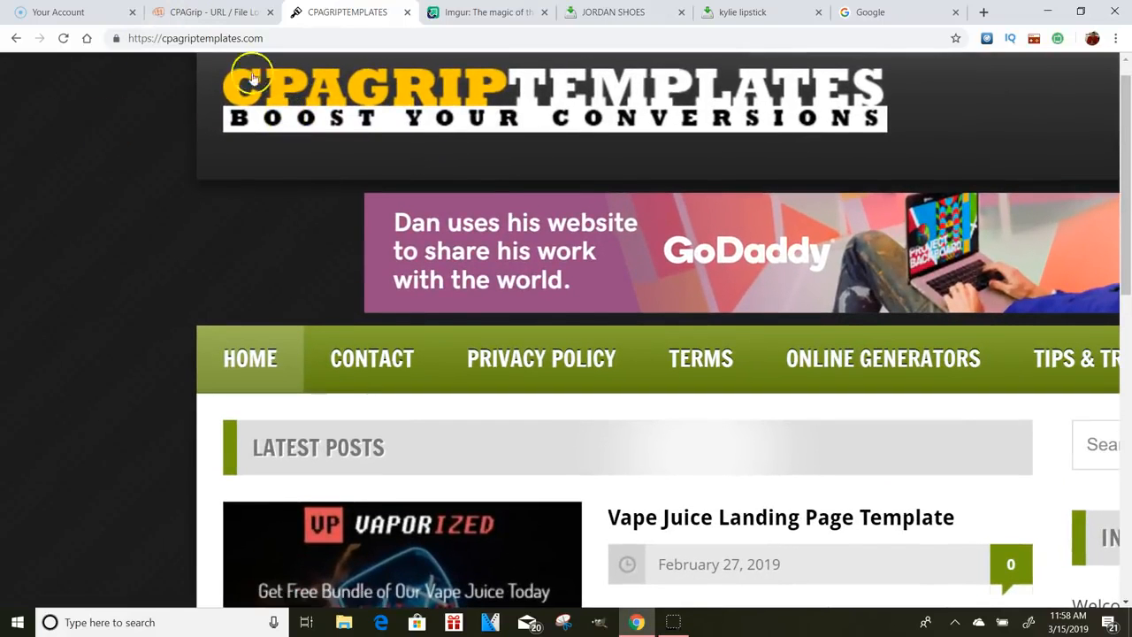
pyautogui.scroll(1, 235, 57)
pyautogui.hscroll(1, 237, 62)
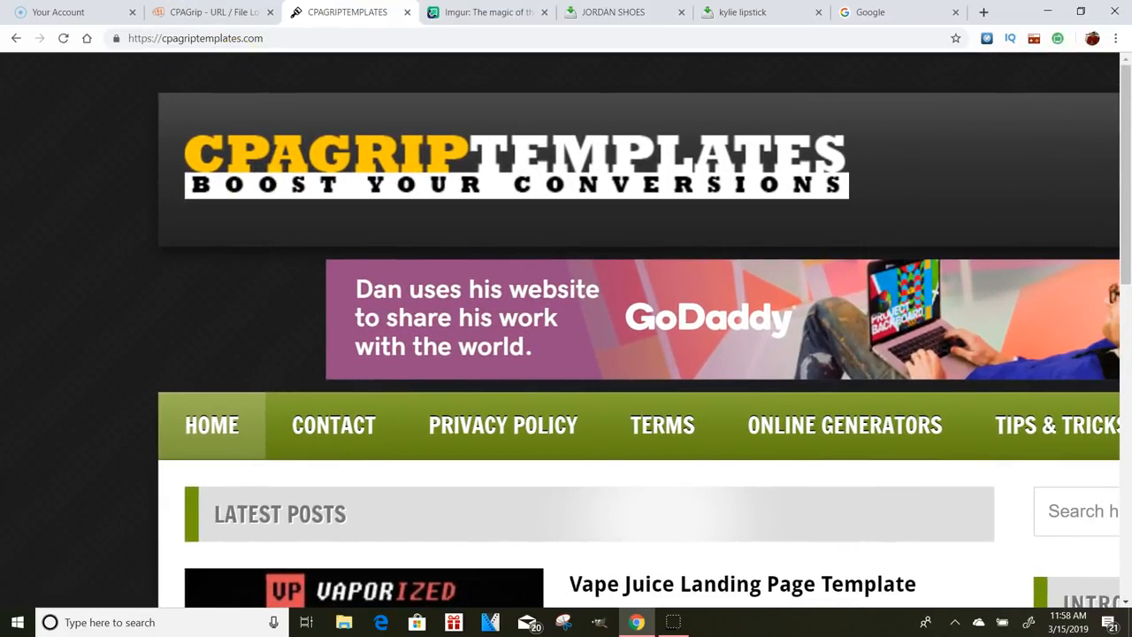
pyautogui.scroll(-5, 566, 327)
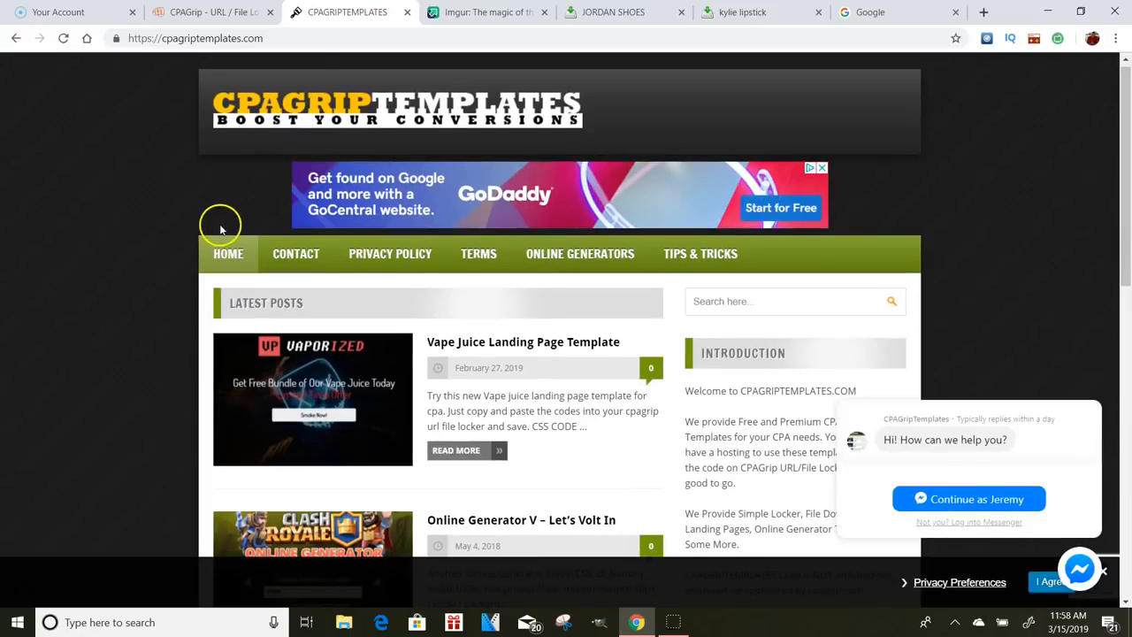
pyautogui.scroll(5, 221, 229)
pyautogui.scroll(-2, 221, 229)
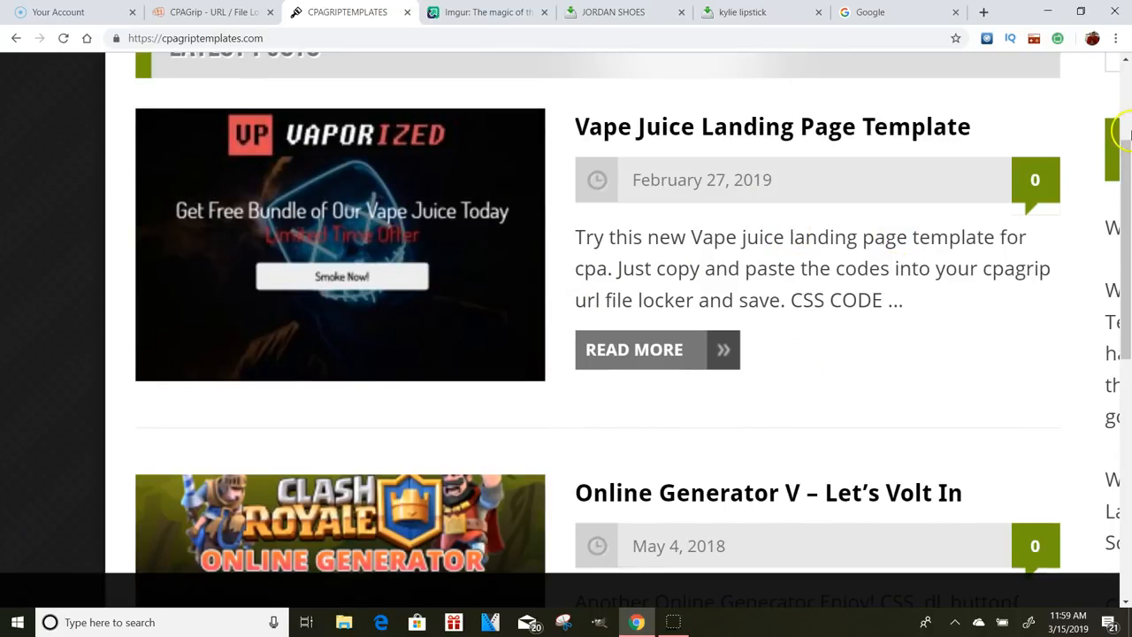
pyautogui.moveTo(1119, 170); pyautogui.dragTo(1120, 207)
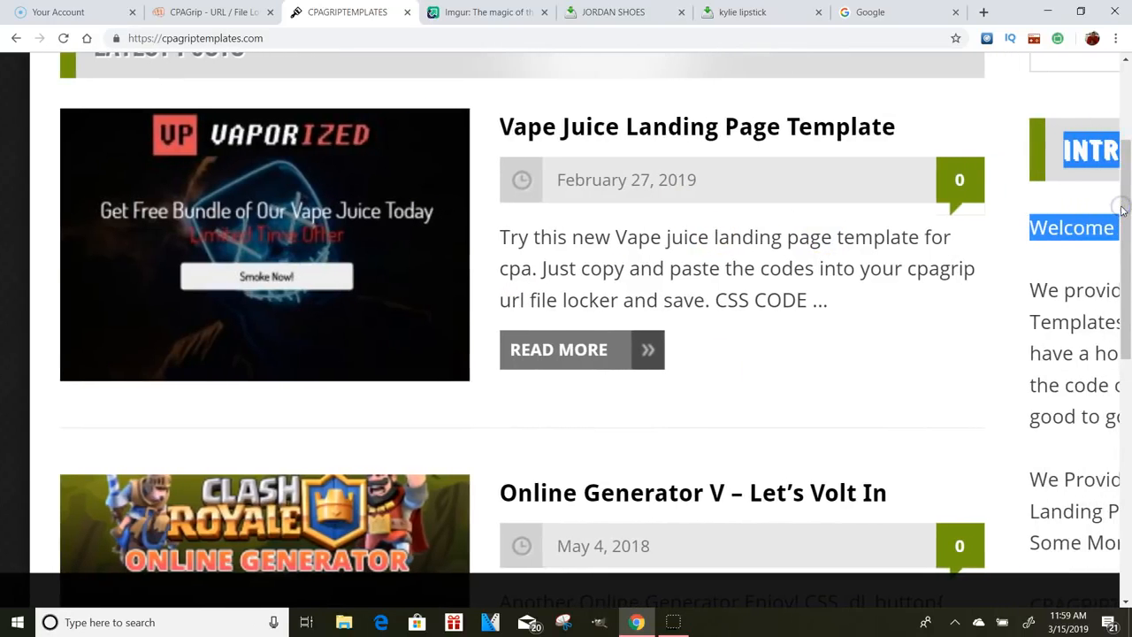
pyautogui.scroll(-2, 1121, 207)
pyautogui.scroll(-5, 1117, 337)
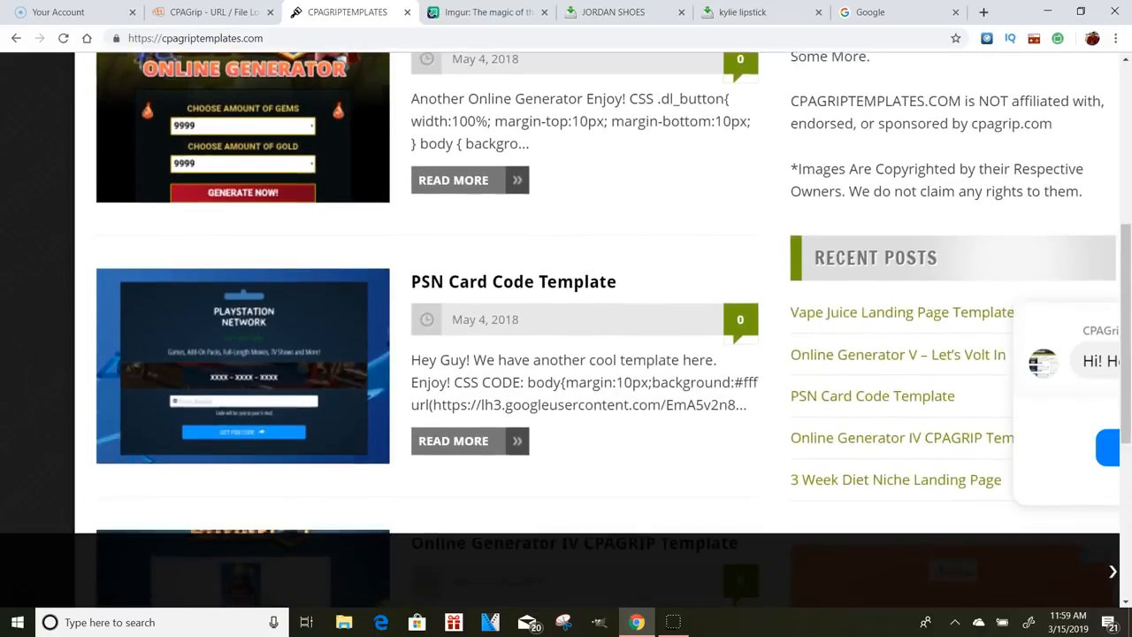
pyautogui.scroll(-5, 614, 329)
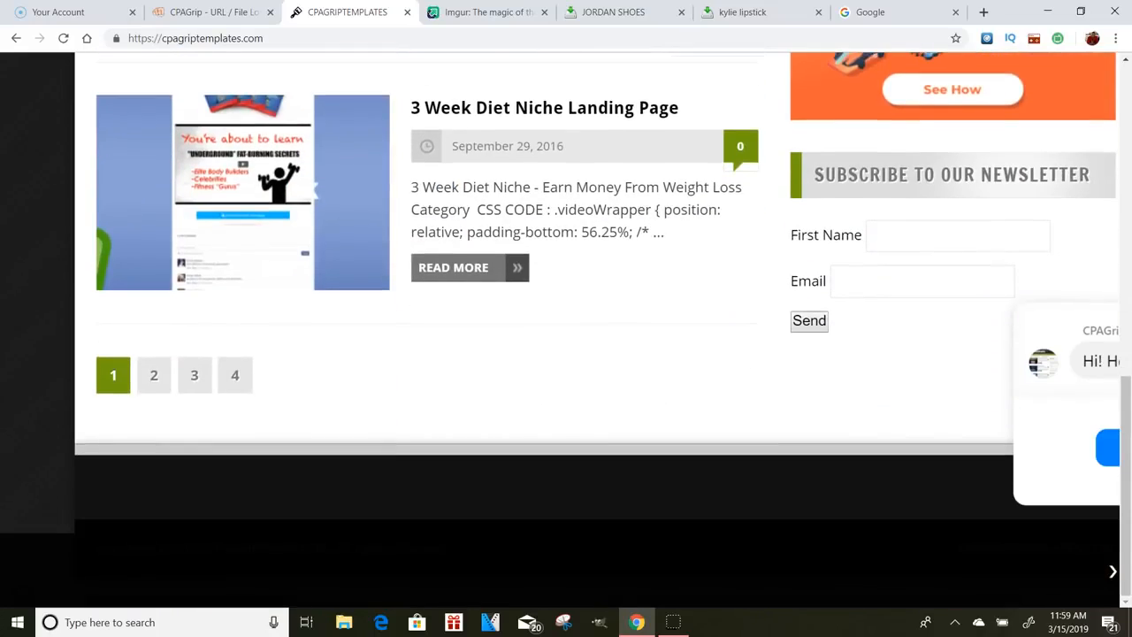
pyautogui.scroll(10, 566, 329)
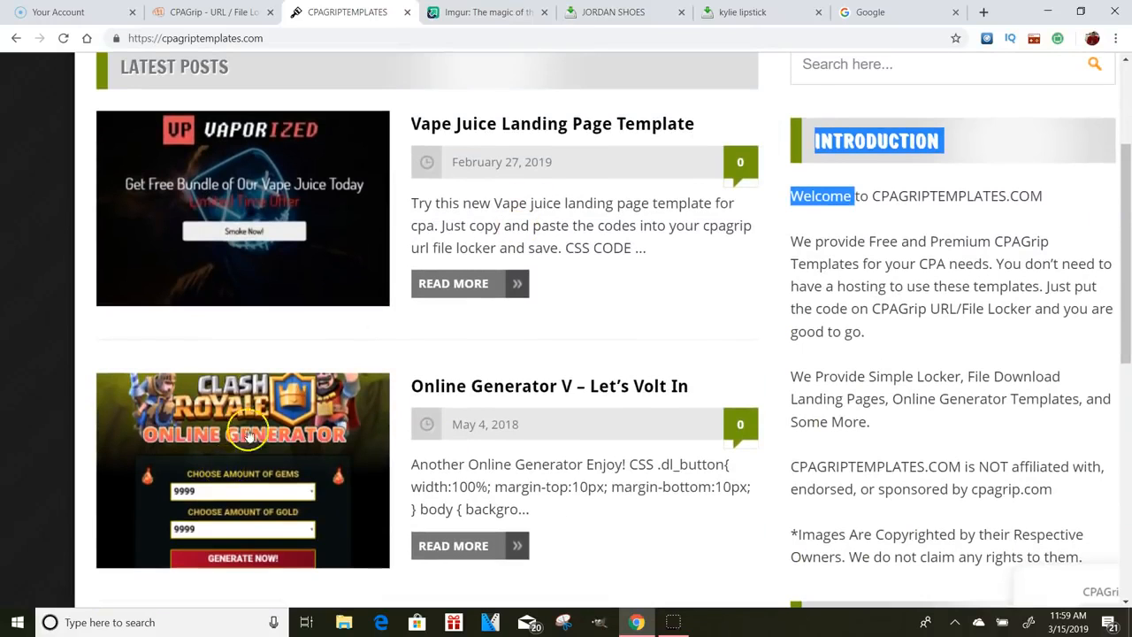
# Step: Open the Online Generator V – Let's Volt In template post and bring its CSS code into view
pyautogui.click(292, 428)
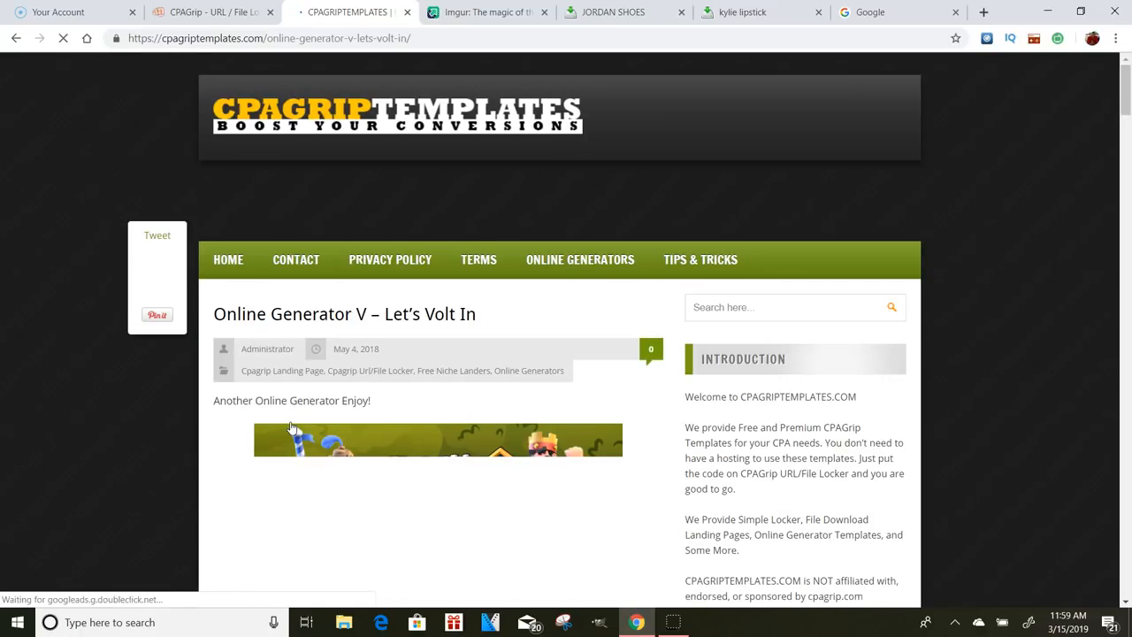
pyautogui.scroll(-4, 689, 297)
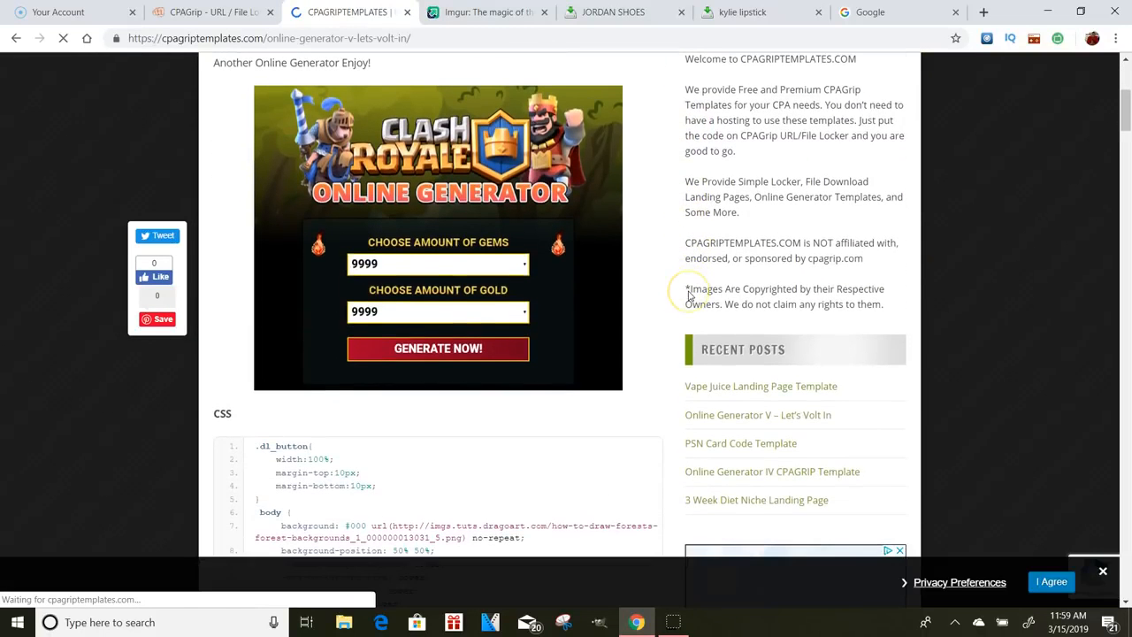
pyautogui.scroll(-4, 688, 296)
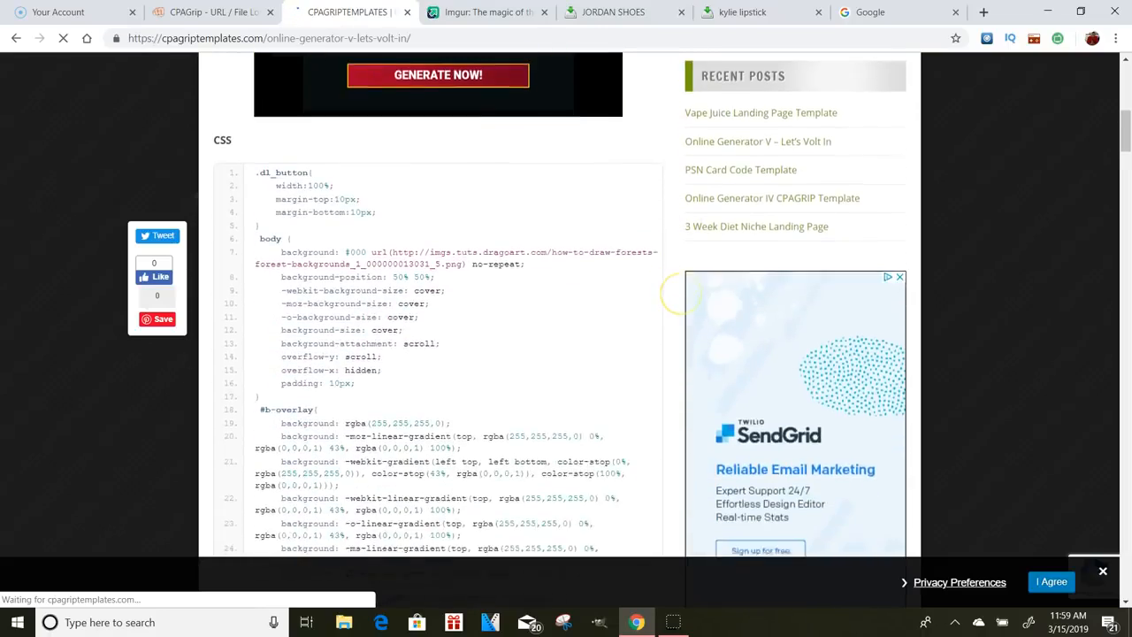
pyautogui.scroll(1, 559, 305)
pyautogui.scroll(5, 204, 133)
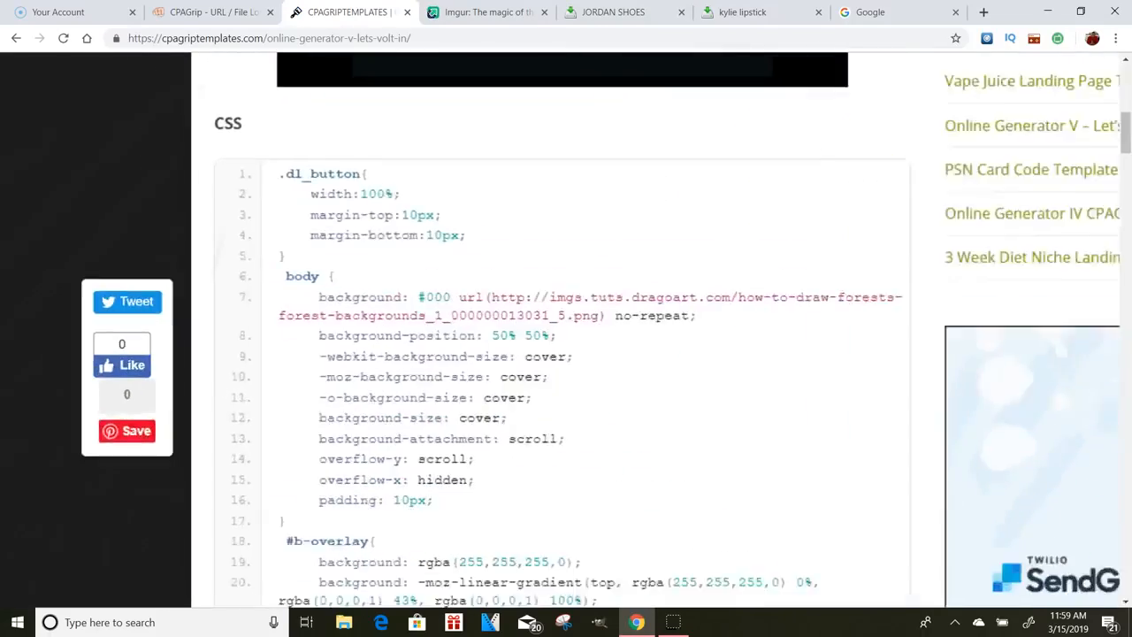
pyautogui.scroll(-1, 212, 354)
pyautogui.scroll(1, 213, 353)
pyautogui.scroll(-1, 286, 209)
pyautogui.scroll(-2, 289, 398)
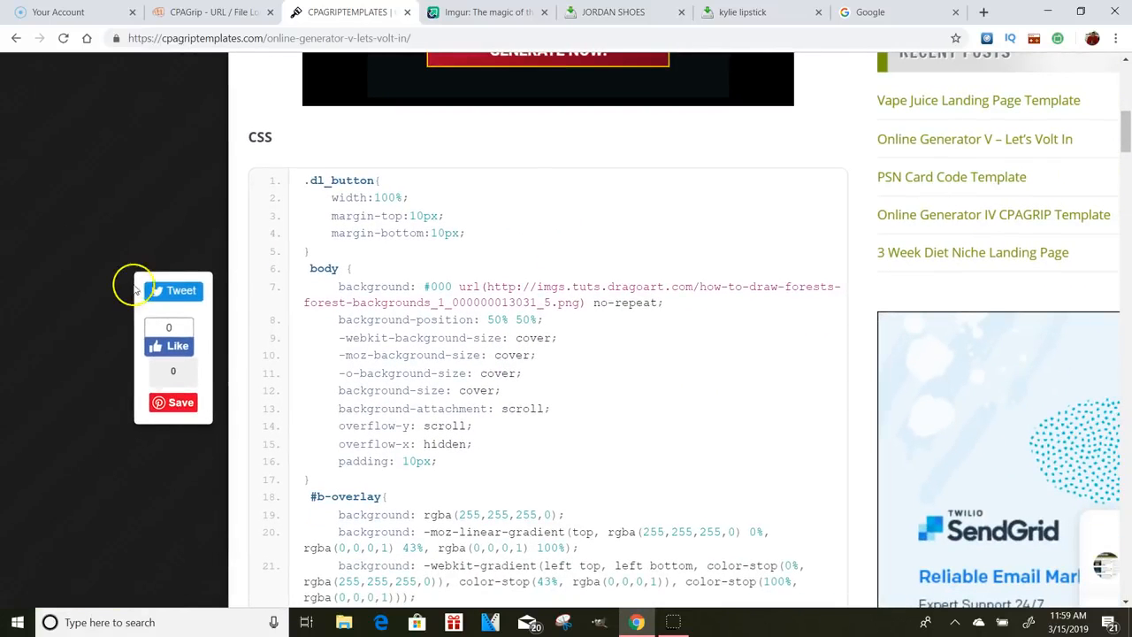
# Step: Copy the template's entire CSS code and paste it into the Custom CSS field of the new locker in CPAGrip
pyautogui.moveTo(304, 179); pyautogui.dragTo(445, 216)
pyautogui.scroll(-20, 547, 559)
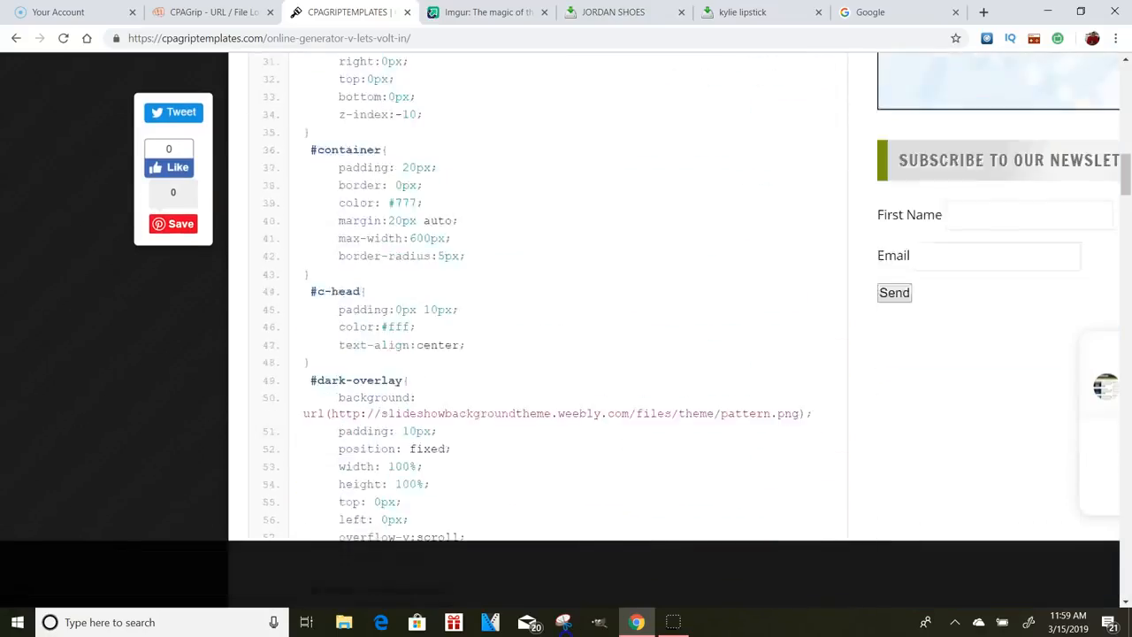
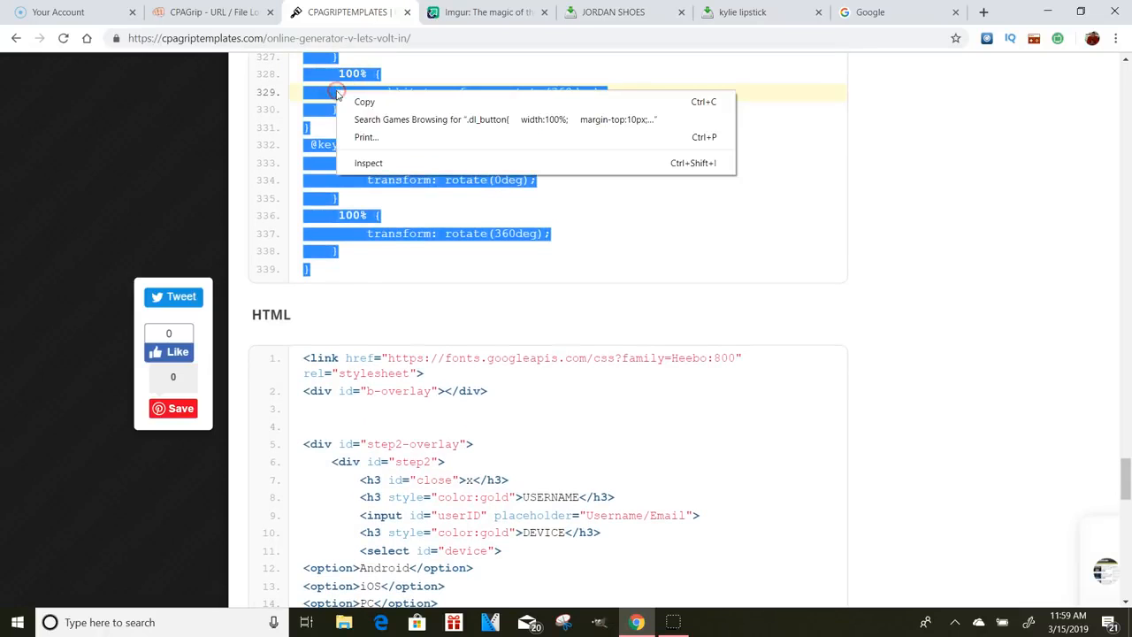
pyautogui.click(372, 106)
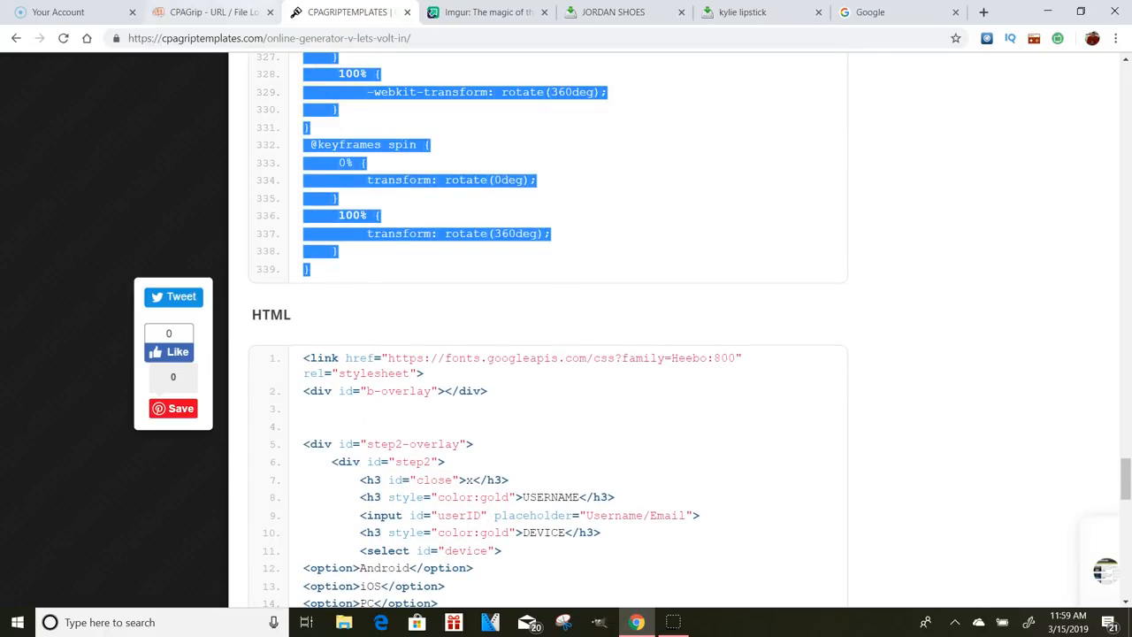
pyautogui.click(217, 12)
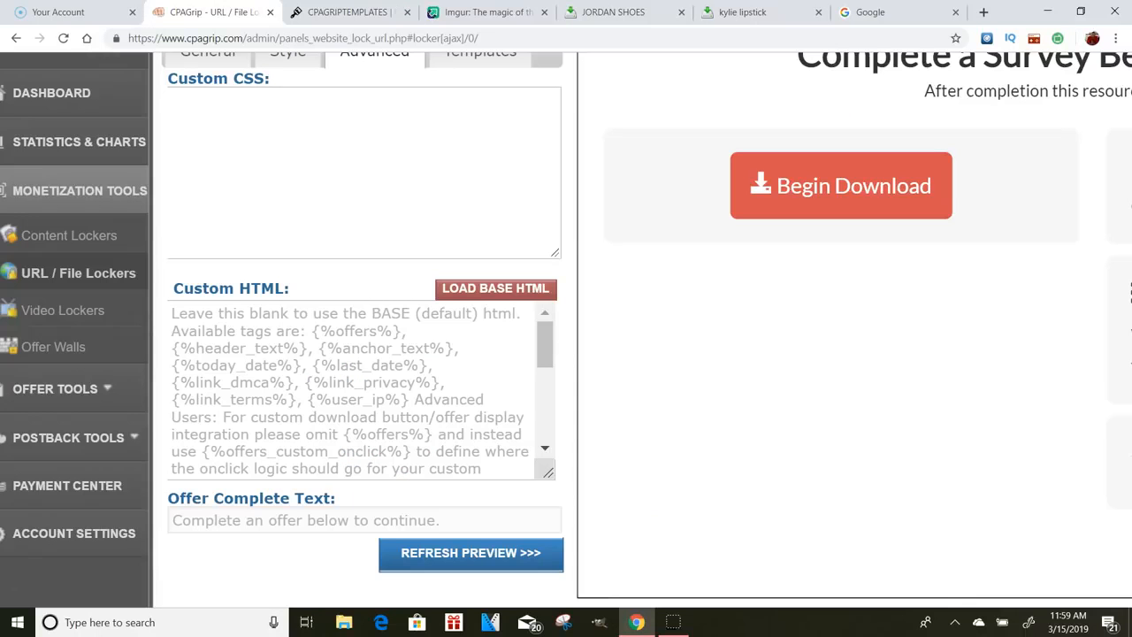
pyautogui.click(332, 107)
pyautogui.hotkey('ctrl', 'v')
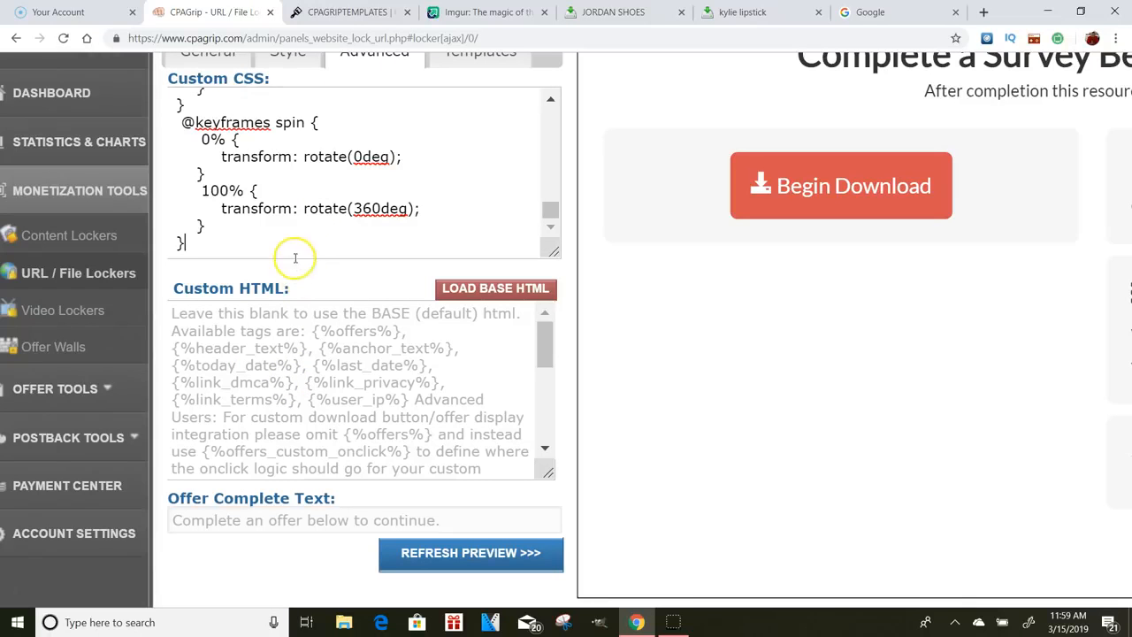
# Step: Copy the entire HTML code from the CPAGRIPTEMPLATES post and paste it into the CPAGrip locker's Custom HTML field
pyautogui.moveTo(290, 288); pyautogui.dragTo(186, 292)
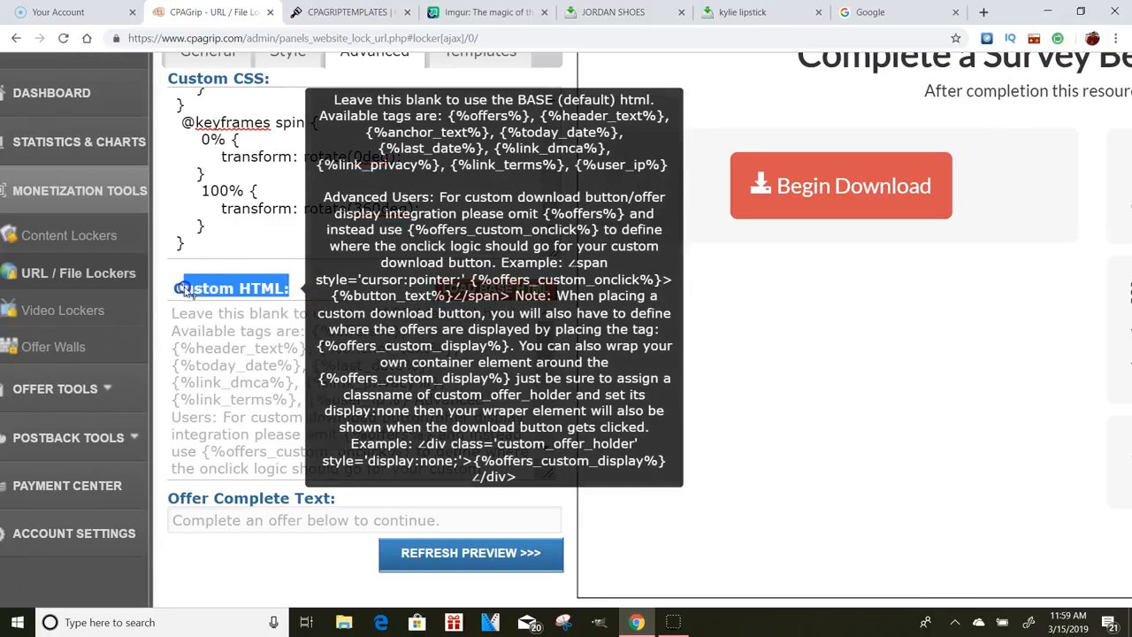
pyautogui.click(347, 12)
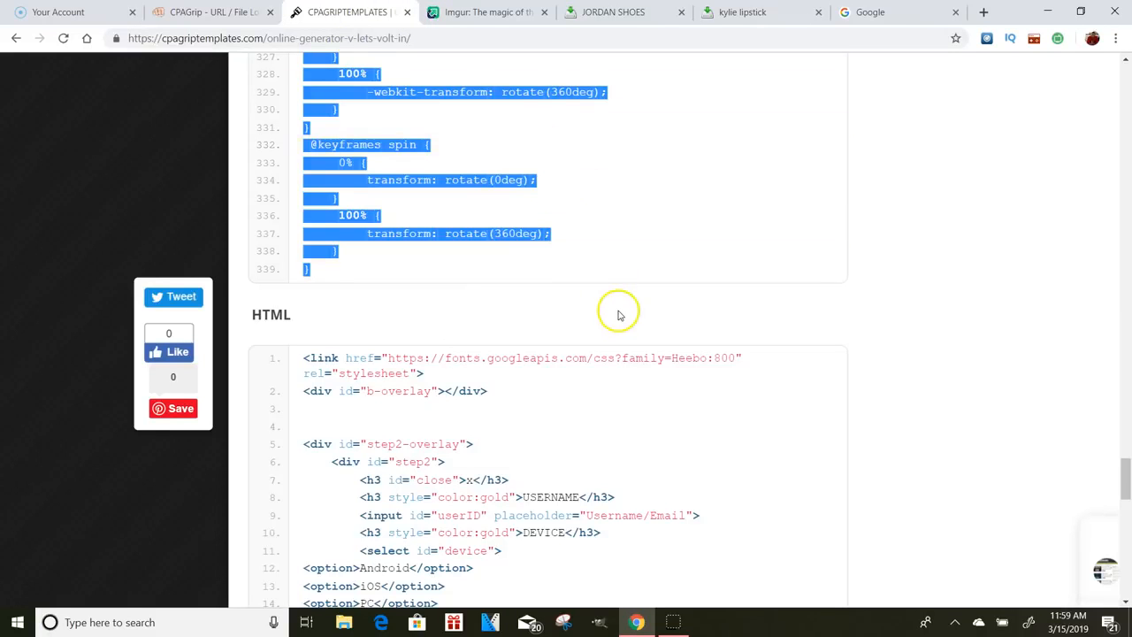
pyautogui.scroll(-2, 618, 316)
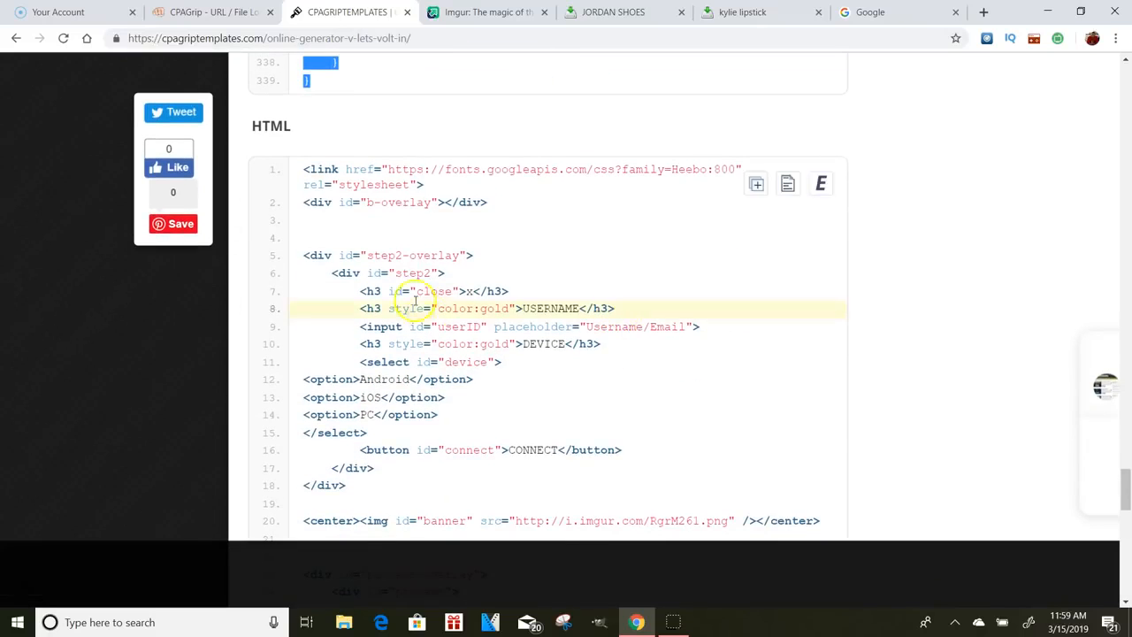
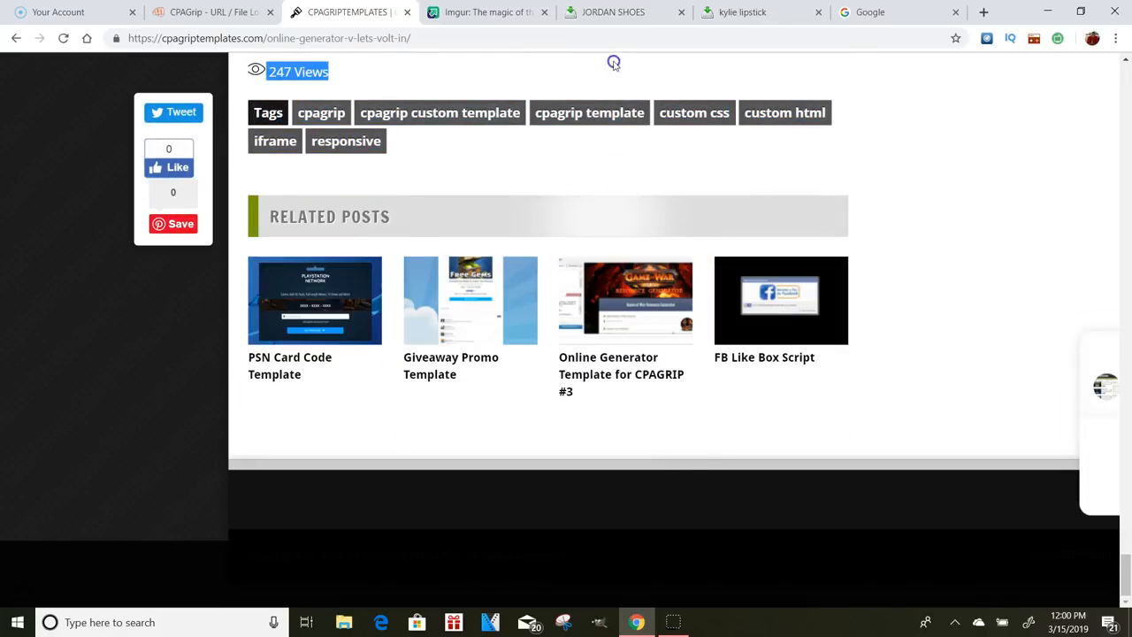
pyautogui.moveTo(528, 64); pyautogui.dragTo(842, 520)
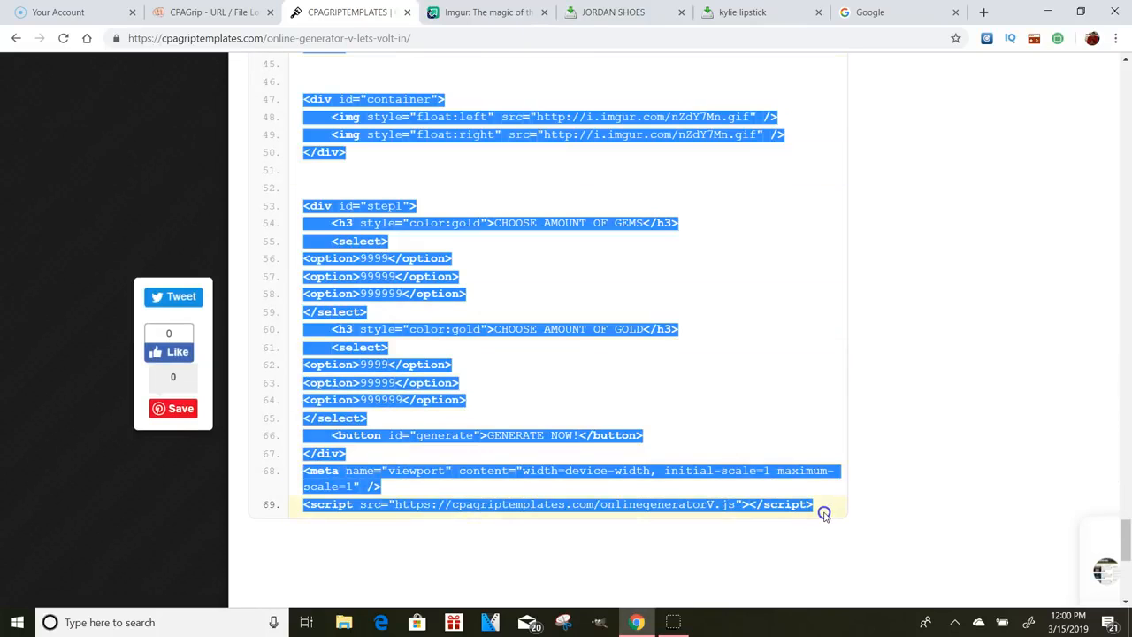
pyautogui.click(487, 318)
pyautogui.rightClick(487, 322)
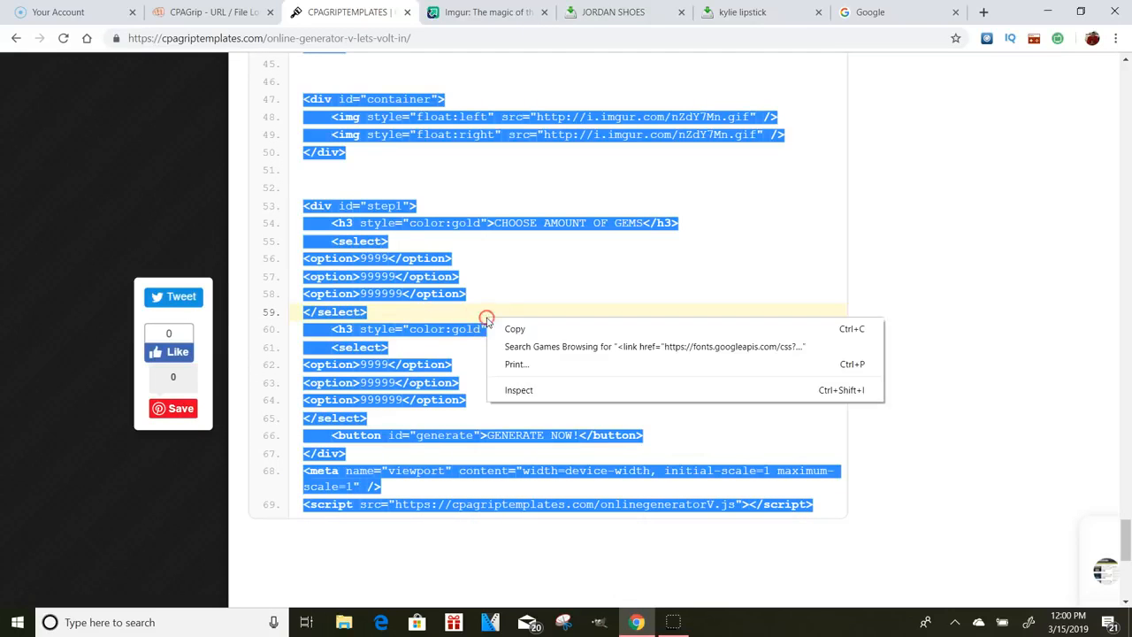
pyautogui.click(513, 328)
pyautogui.click(212, 13)
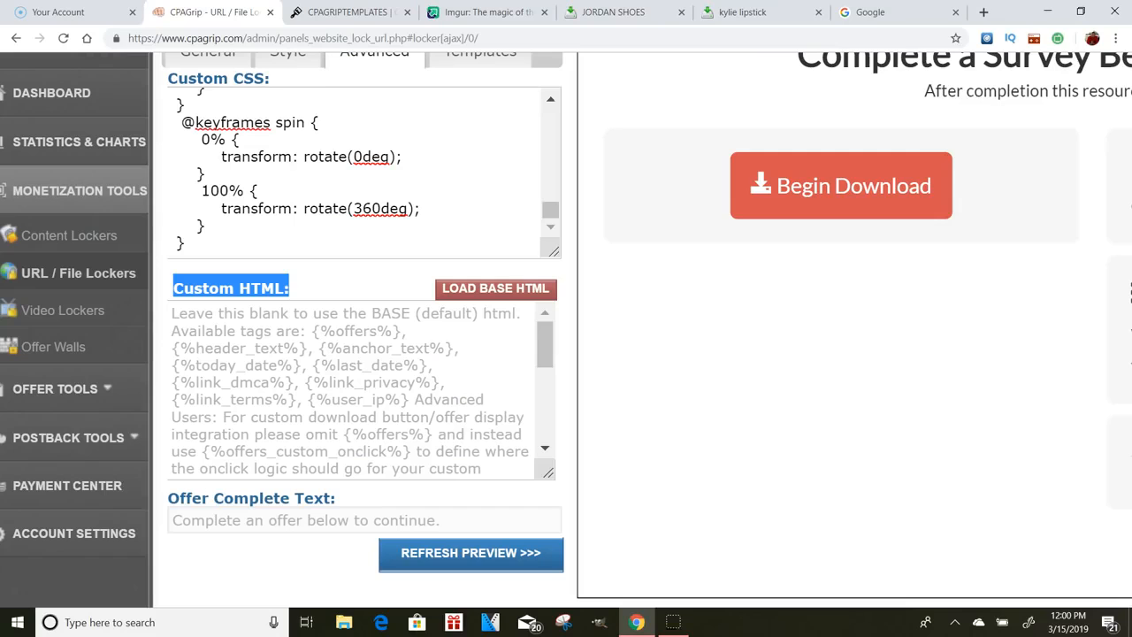
pyautogui.click(322, 364)
pyautogui.hotkey('ctrl', 'v')
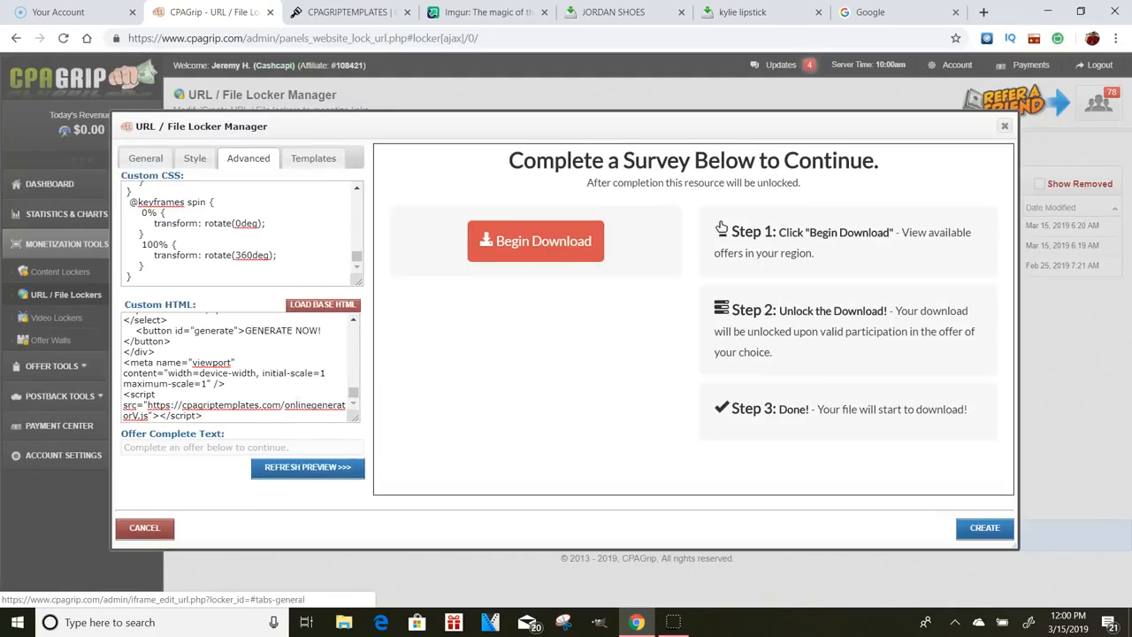
# Step: Refresh the locker preview and look through the Clash Royale generator page from its banner to the generate button
pyautogui.click(336, 473)
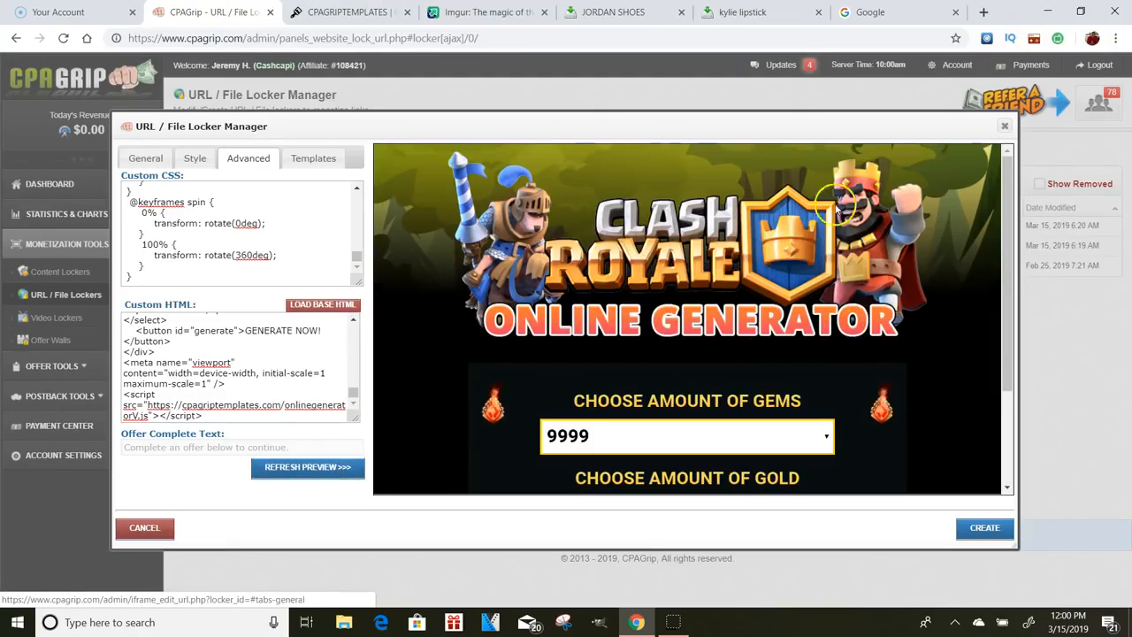
pyautogui.scroll(-2, 987, 292)
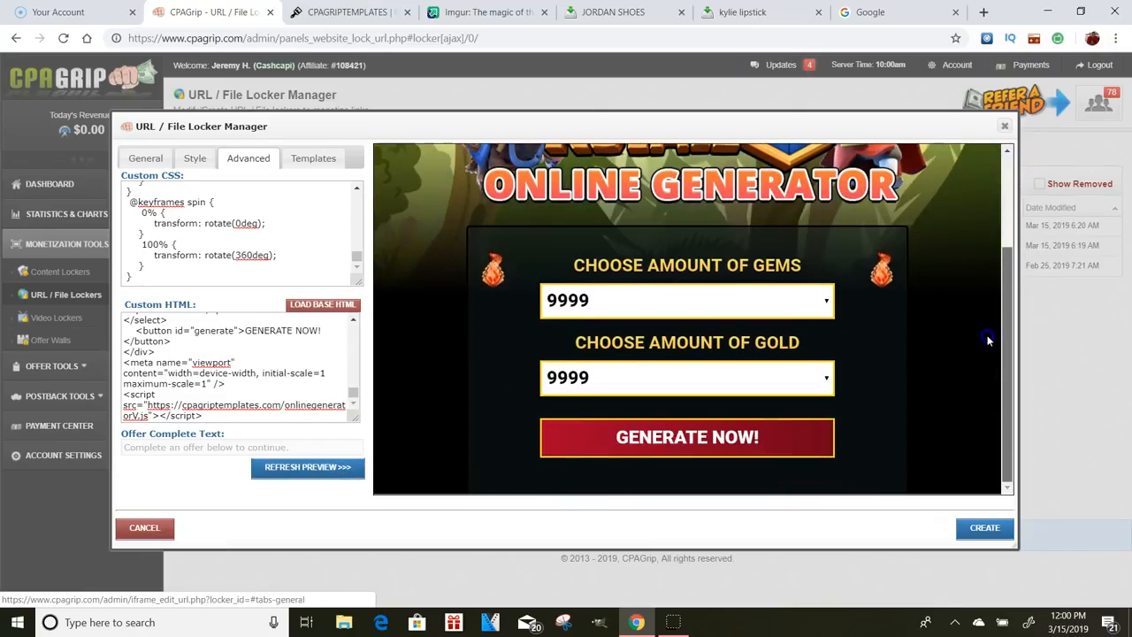
pyautogui.scroll(2, 992, 159)
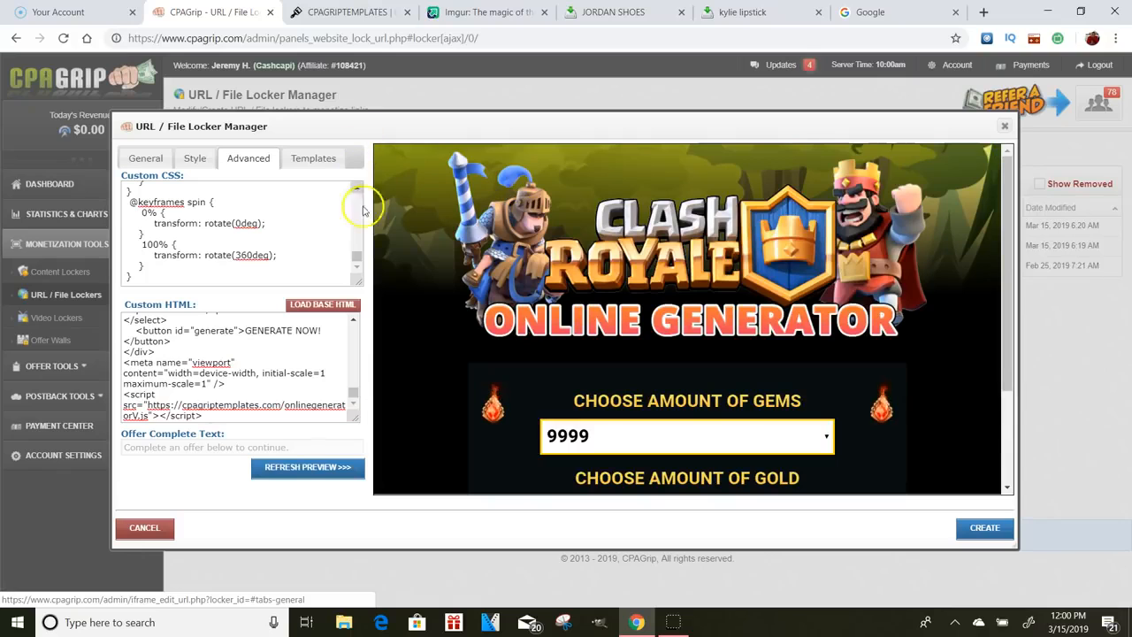
# Step: Copy the background image URL from the body rule at the start of the Custom CSS code
pyautogui.moveTo(357, 259); pyautogui.dragTo(358, 185)
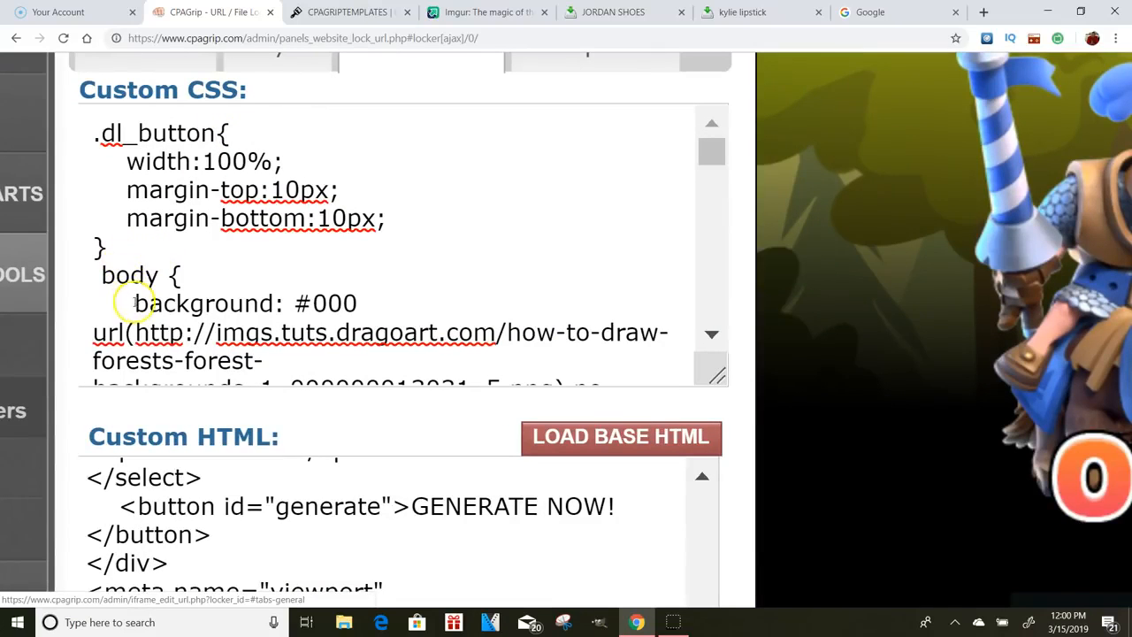
pyautogui.moveTo(149, 304); pyautogui.dragTo(273, 303)
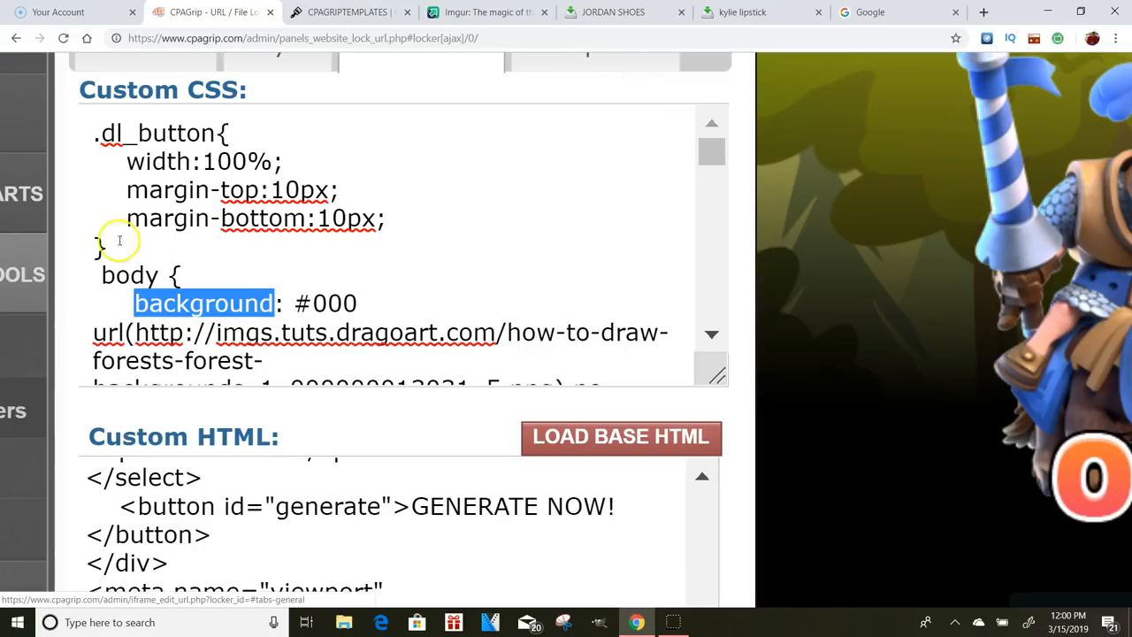
pyautogui.click(123, 332)
pyautogui.click(135, 330)
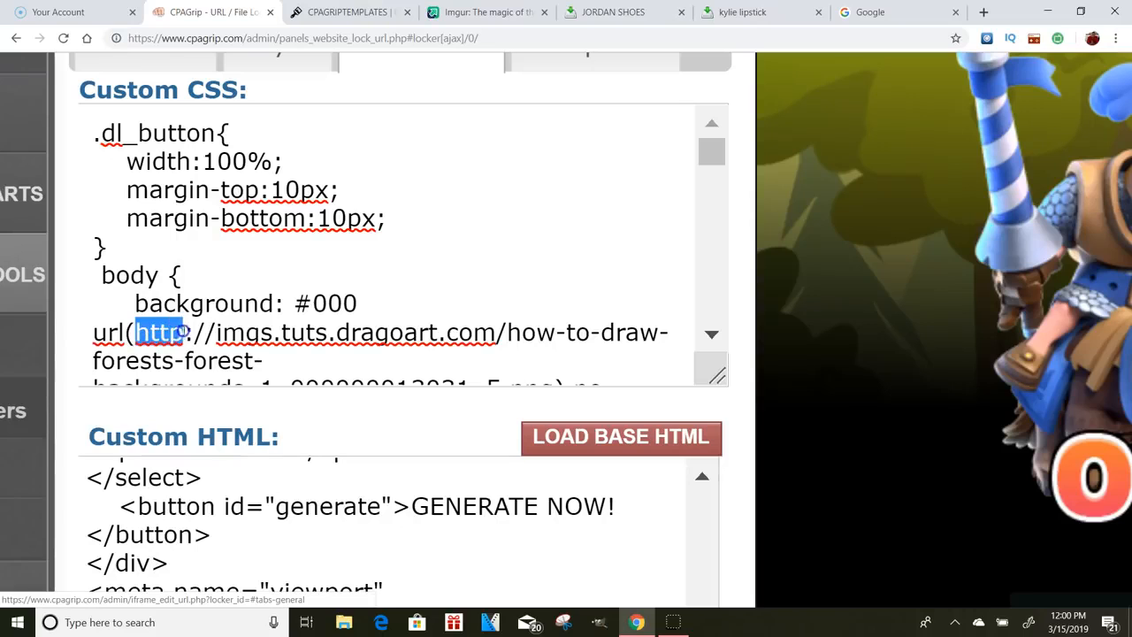
pyautogui.moveTo(234, 324)
pyautogui.mouseDown()
pyautogui.moveTo(663, 334)
pyautogui.moveTo(661, 346)
pyautogui.moveTo(619, 358)
pyautogui.moveTo(508, 223)
pyautogui.moveTo(493, 168)
pyautogui.moveTo(530, 168)
pyautogui.mouseUp()
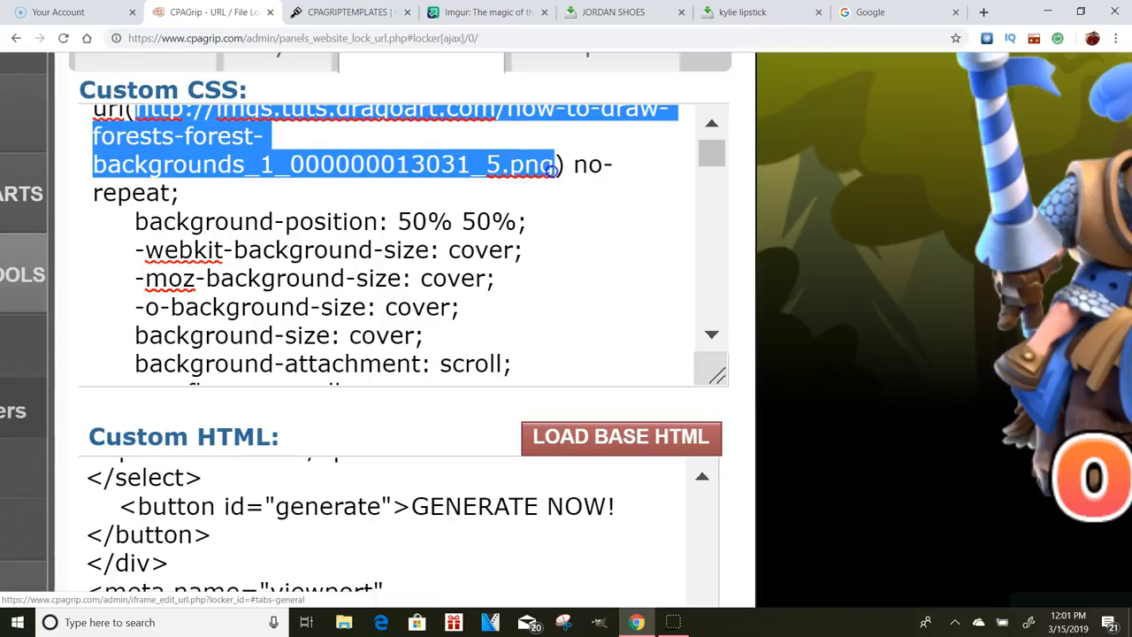
pyautogui.scroll(2, 617, 108)
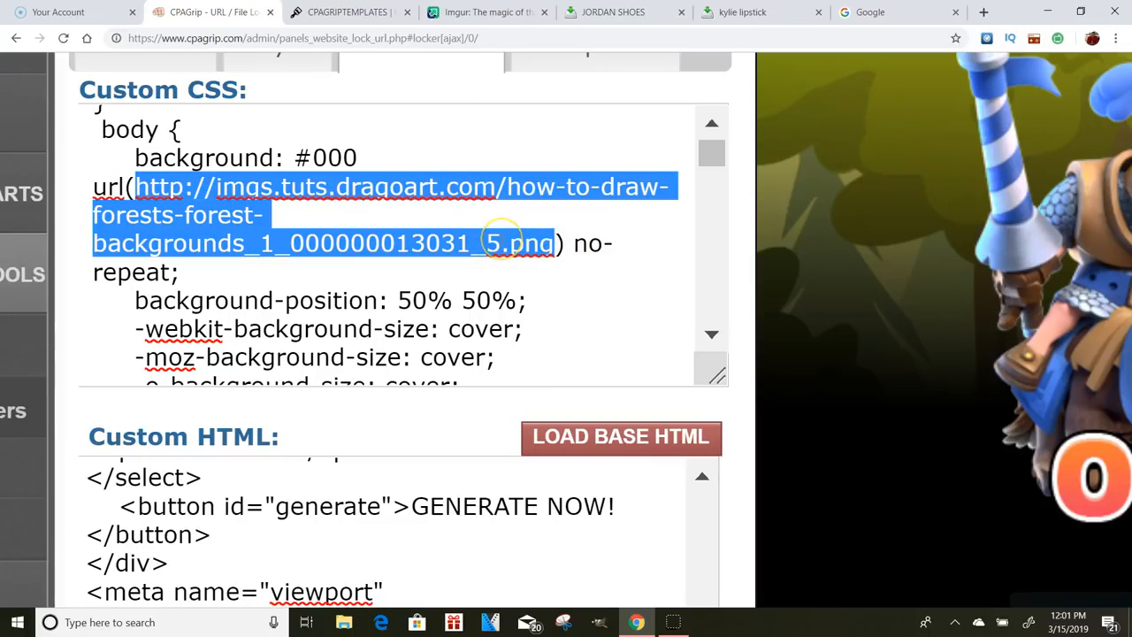
pyautogui.rightClick(500, 243)
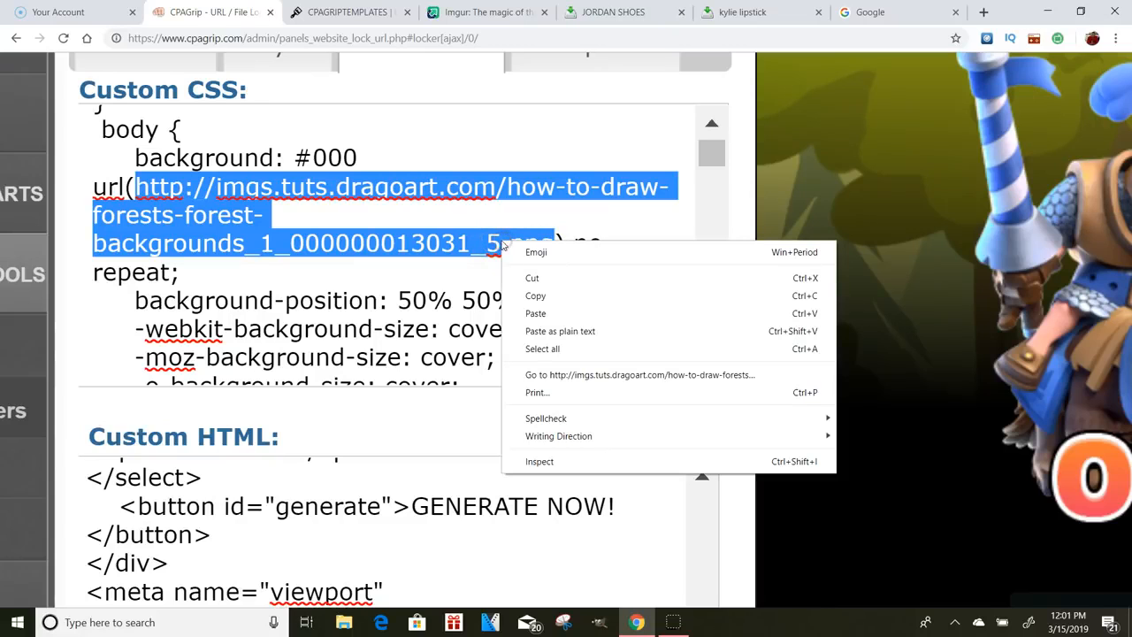
pyautogui.click(536, 295)
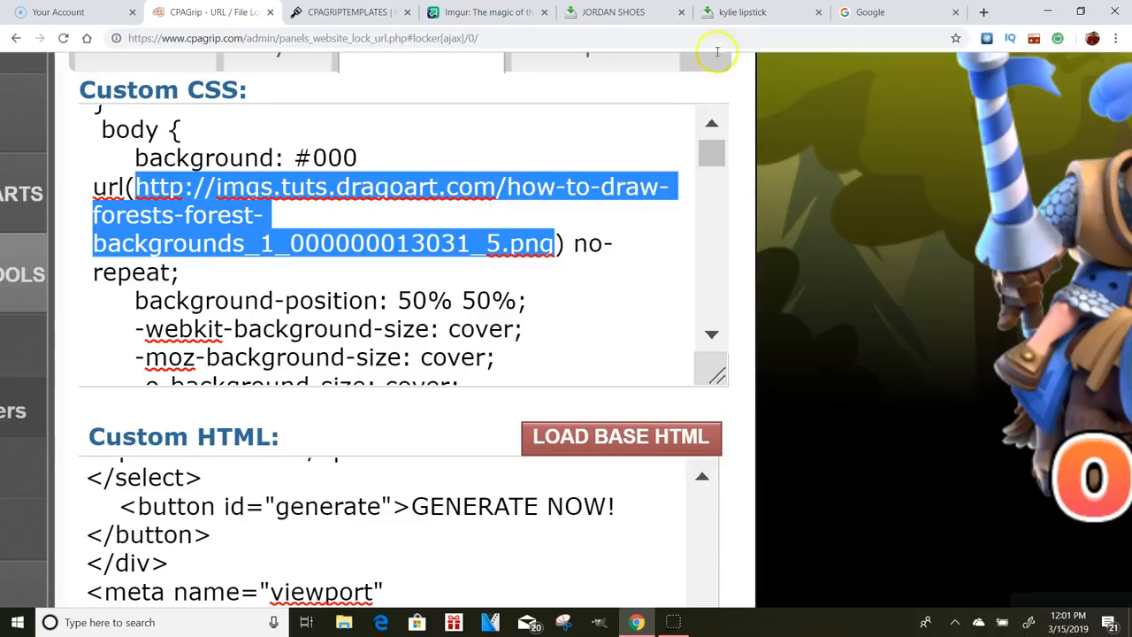
# Step: Open the copied background image URL in a new browser tab
pyautogui.click(983, 12)
pyautogui.hotkey('ctrl', 'v')
pyautogui.press('Return')
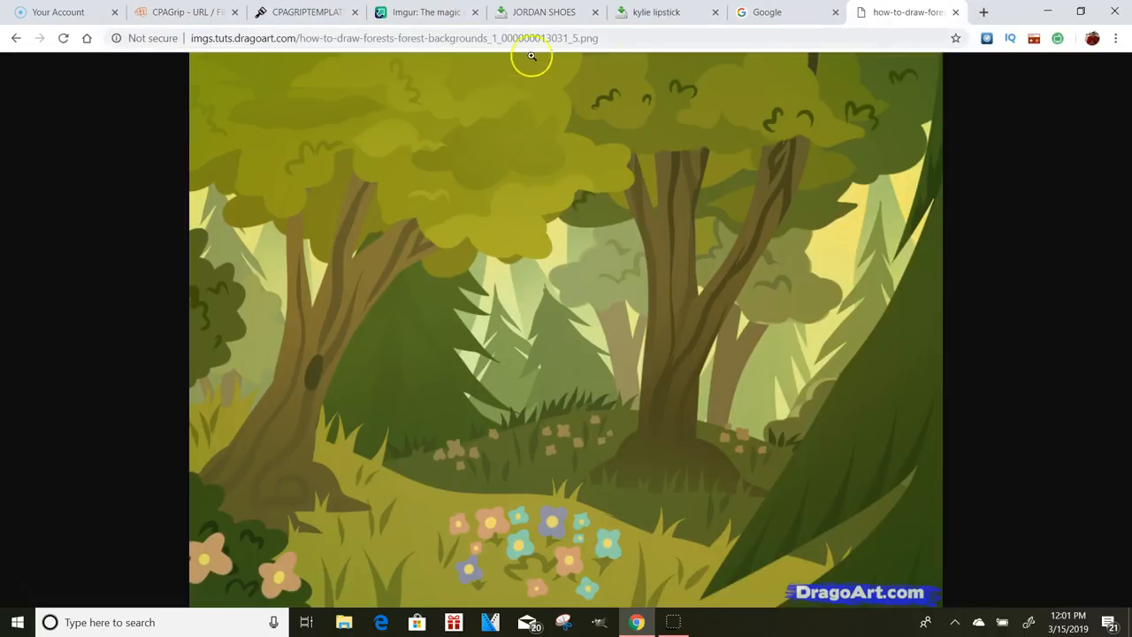
# Step: Return to the CPAGrip locker and compare the preview's background with the image URL in the Custom CSS
pyautogui.click(62, 12)
pyautogui.click(186, 12)
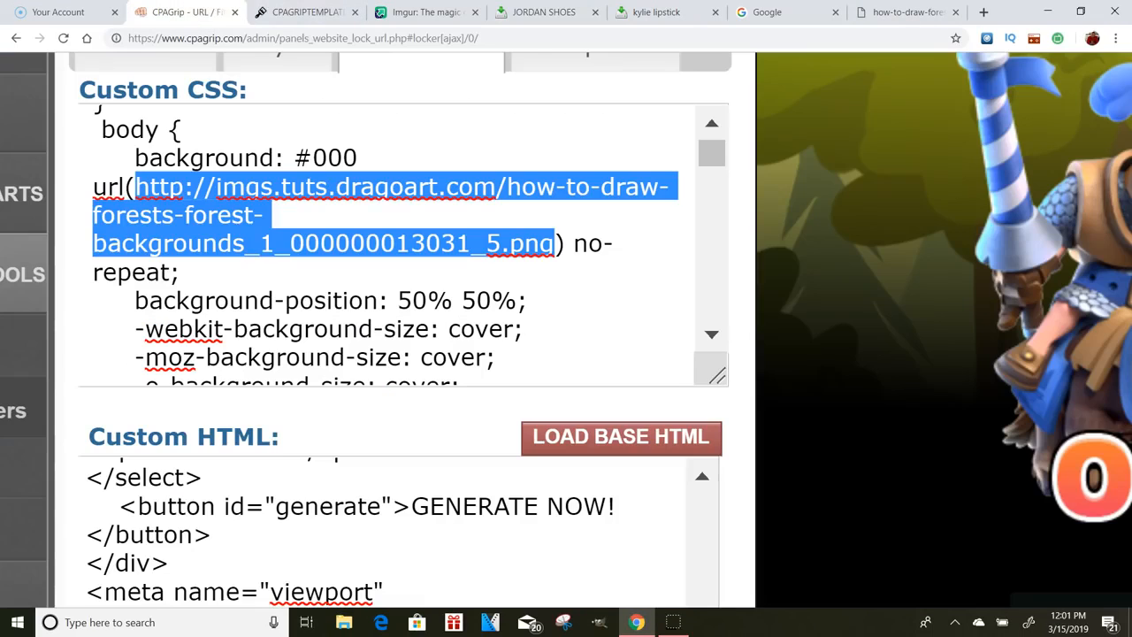
pyautogui.hscroll(3, 660, 113)
pyautogui.scroll(2, 660, 113)
pyautogui.scroll(-3, 630, 179)
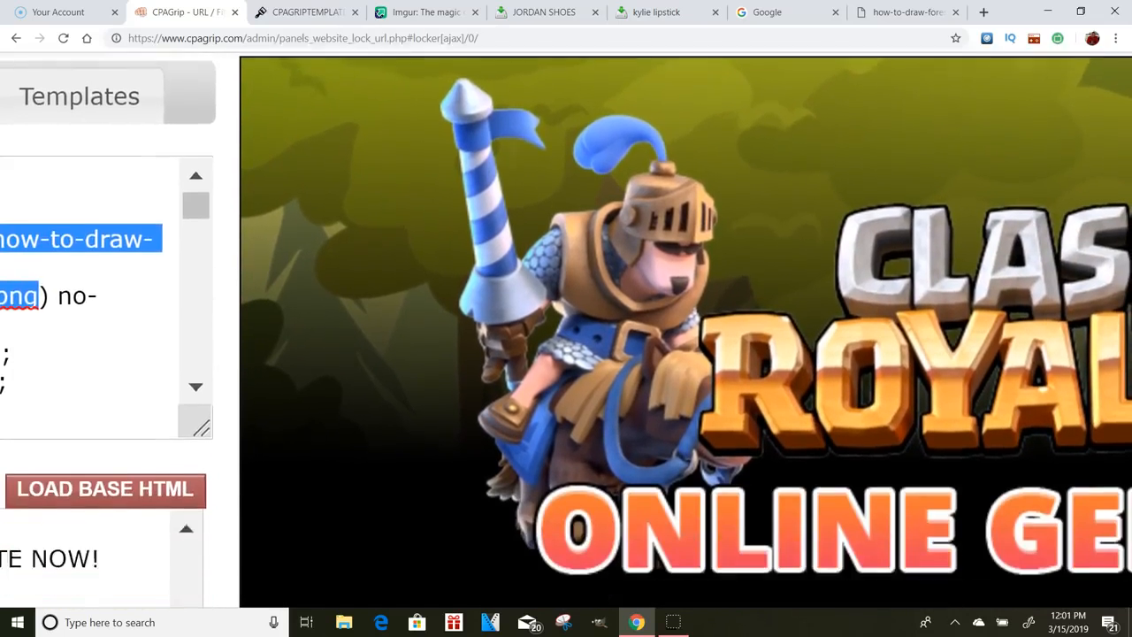
pyautogui.scroll(2, 434, 157)
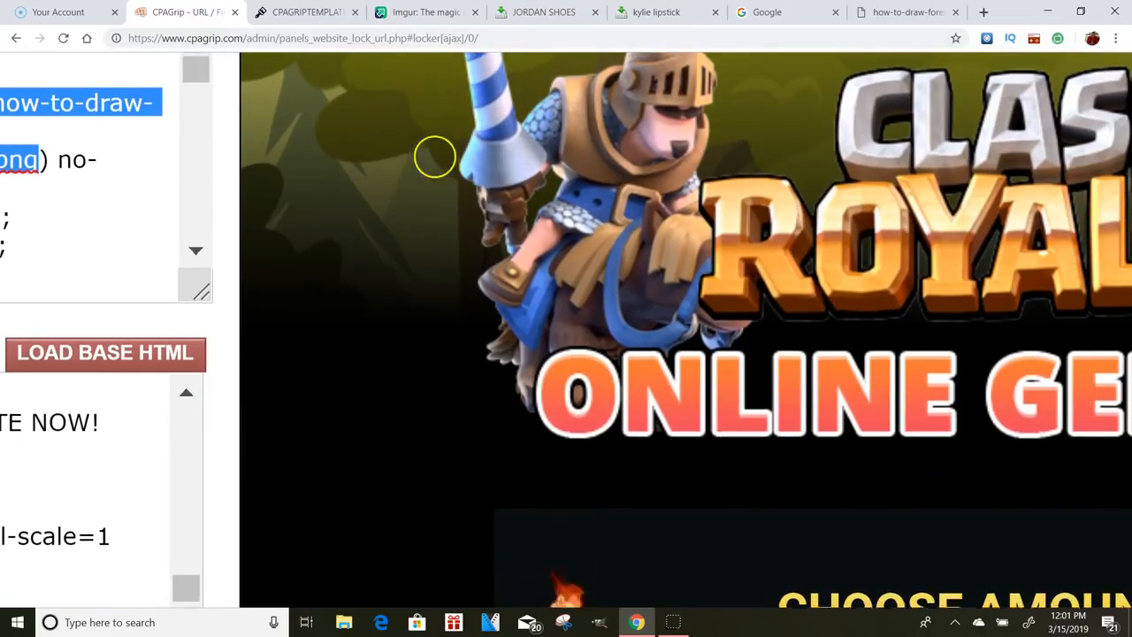
pyautogui.hscroll(-6, 566, 329)
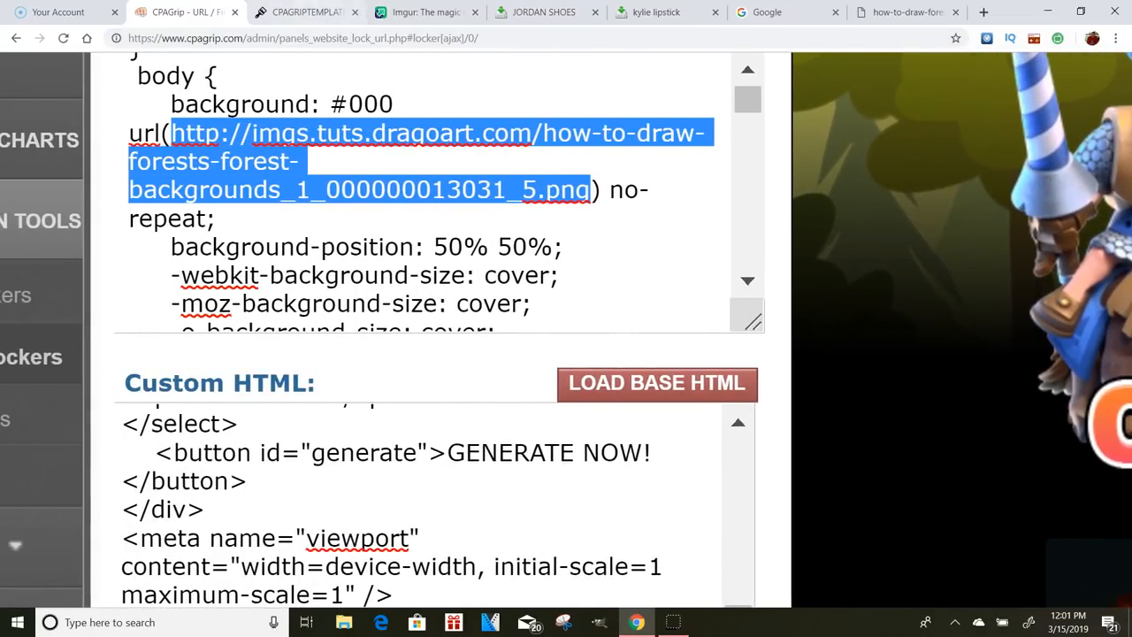
# Step: Search Google for "beach wallpaper" and switch to the image results
pyautogui.click(782, 12)
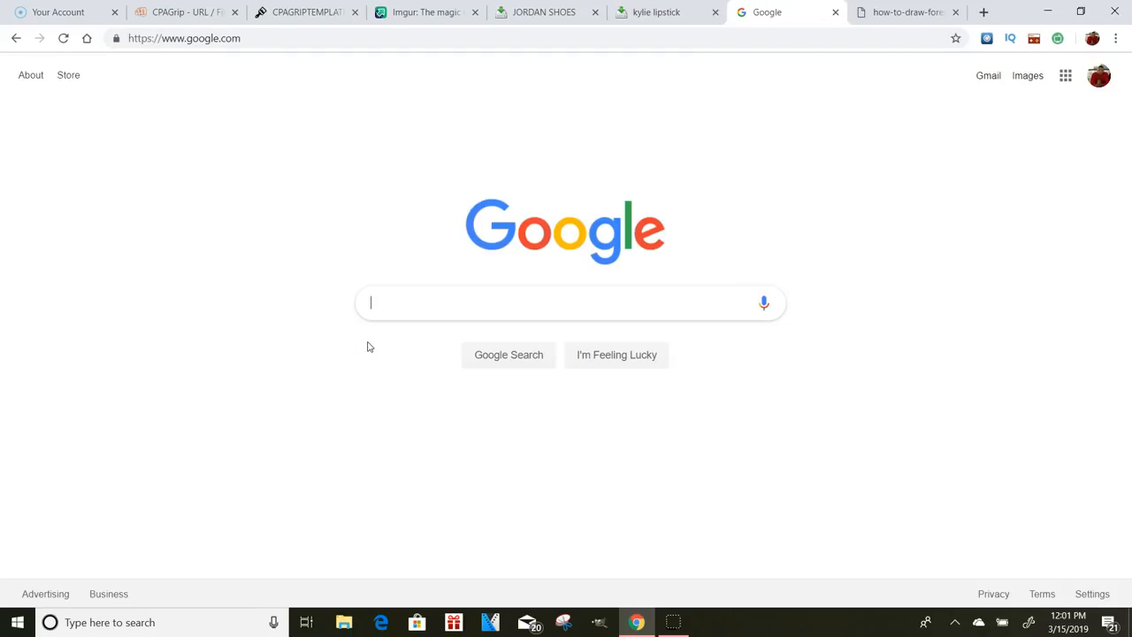
pyautogui.write('beach')
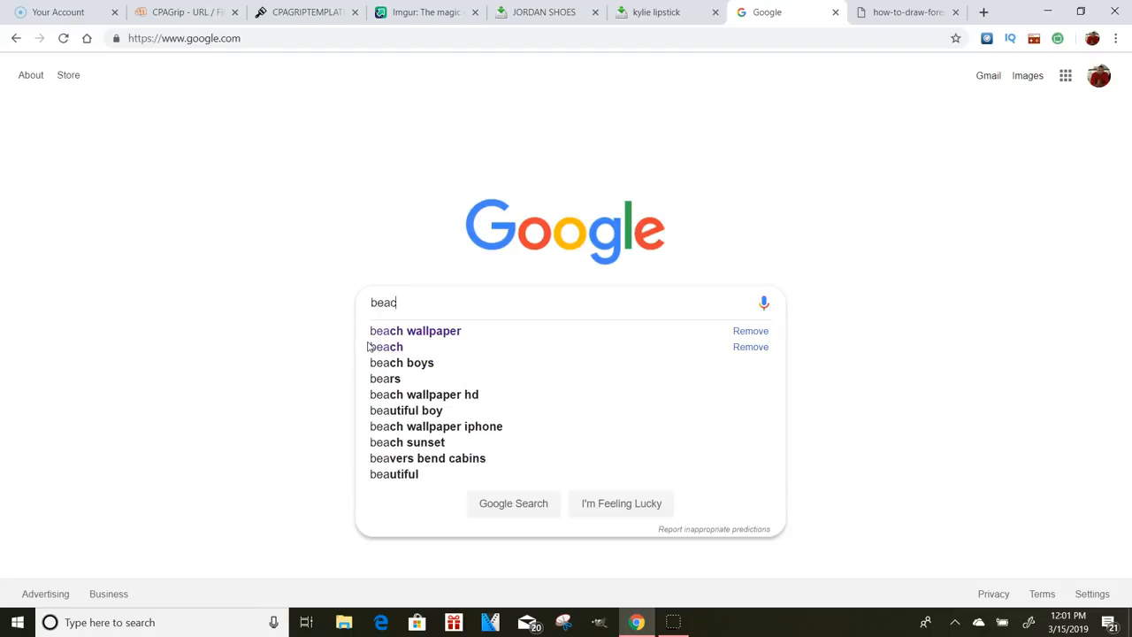
pyautogui.click(407, 334)
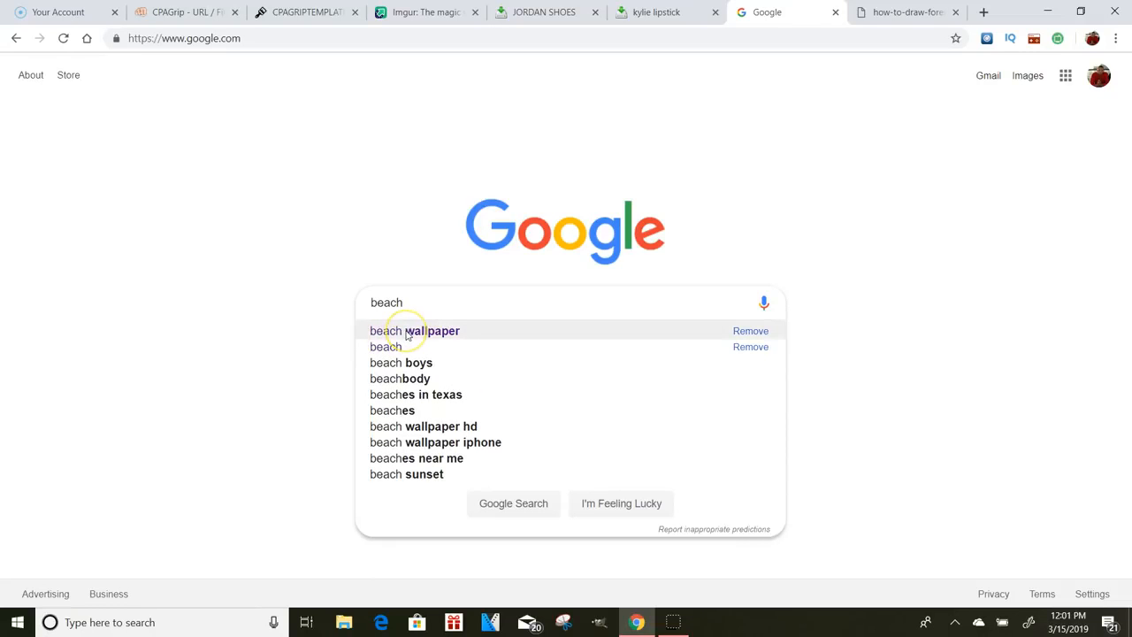
pyautogui.click(408, 332)
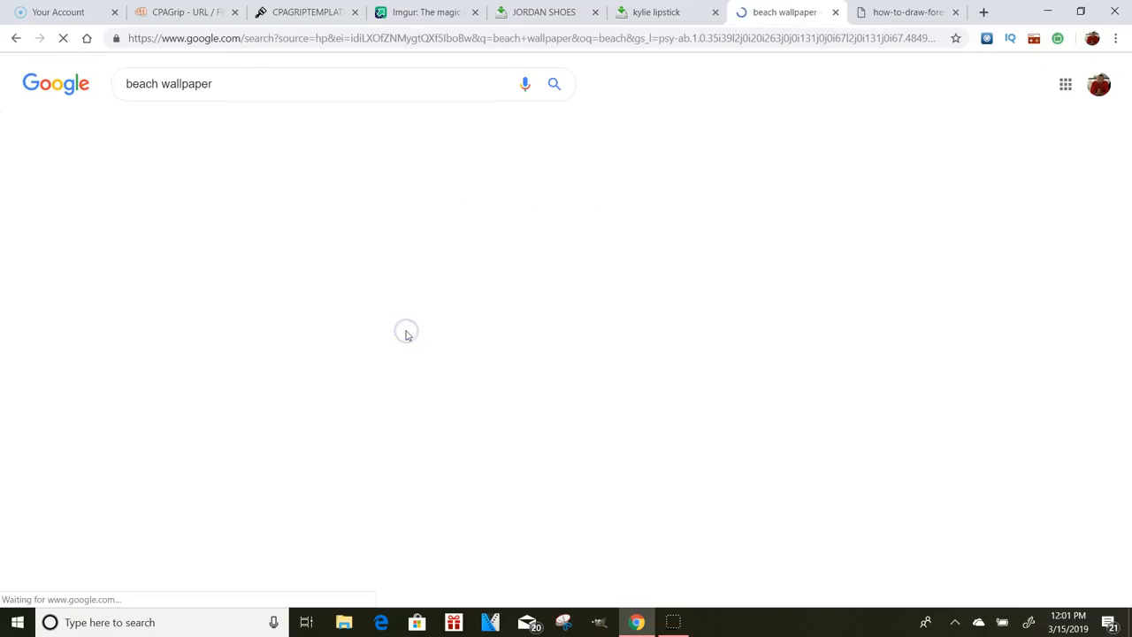
pyautogui.click(183, 125)
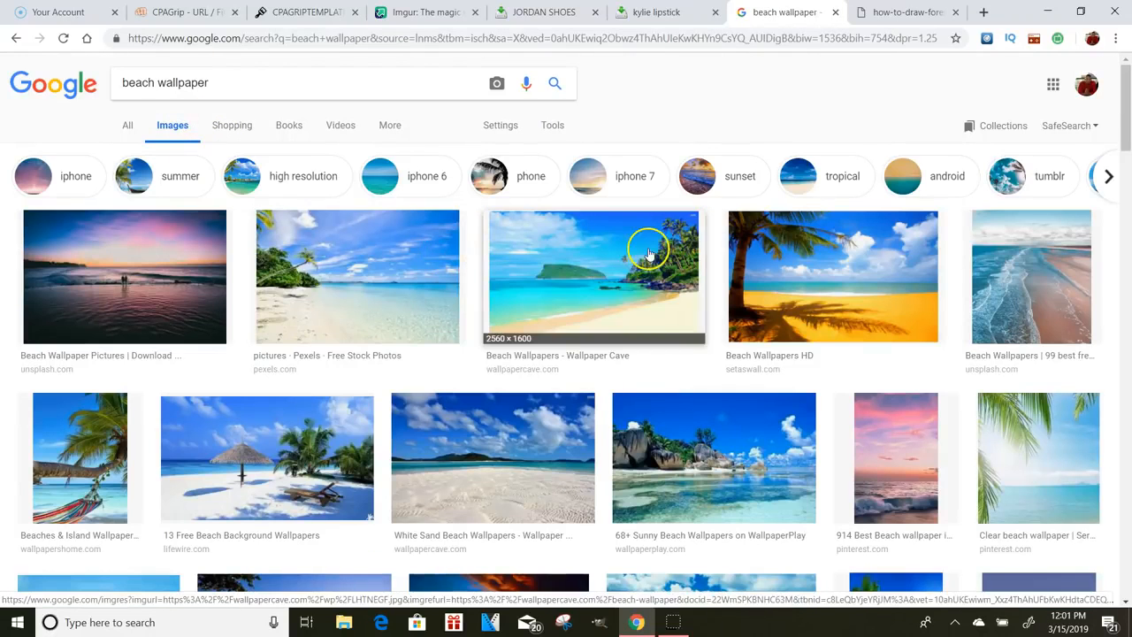
# Step: Open the Lifewire beach picture with the thatched umbrella and save it to Documents as the JPEG image beach34
pyautogui.click(294, 431)
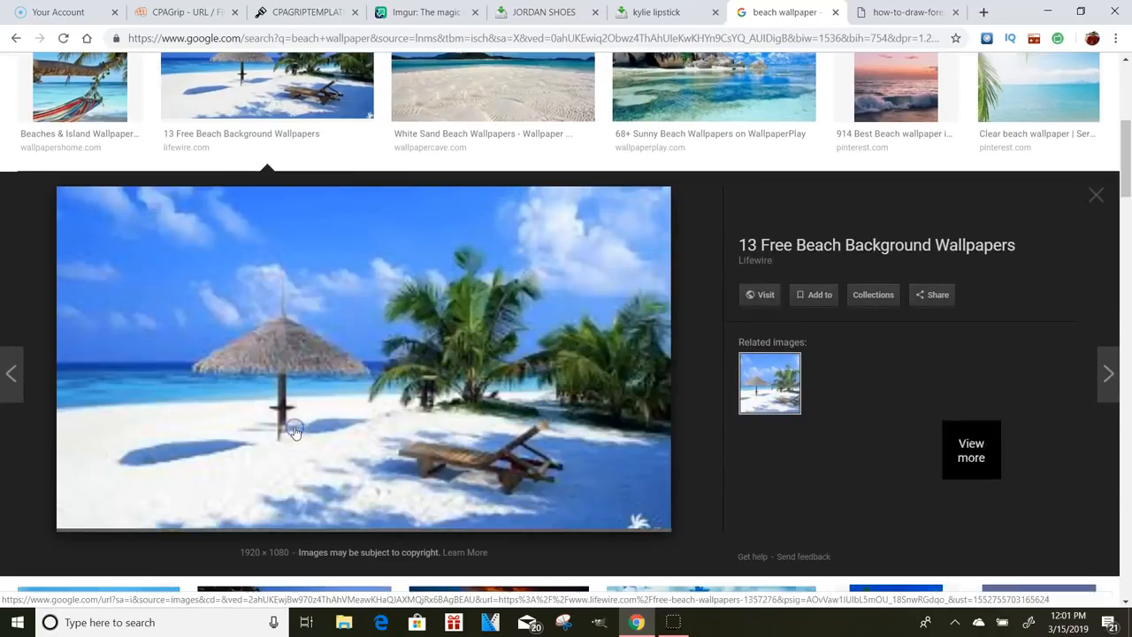
pyautogui.rightClick(365, 337)
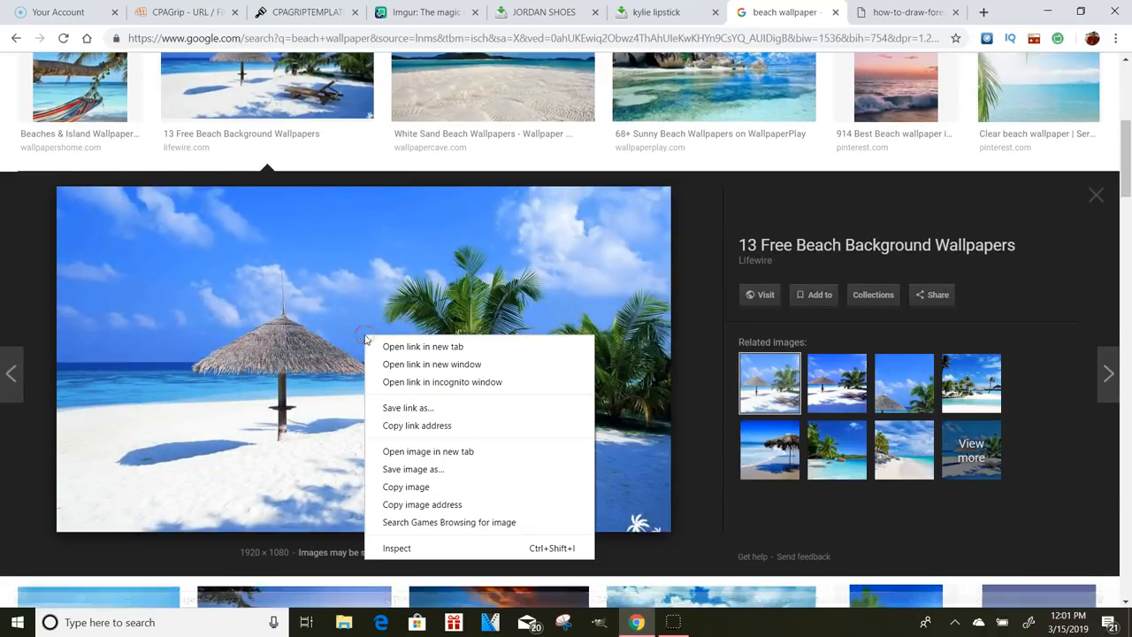
pyautogui.click(413, 469)
pyautogui.write('beac')
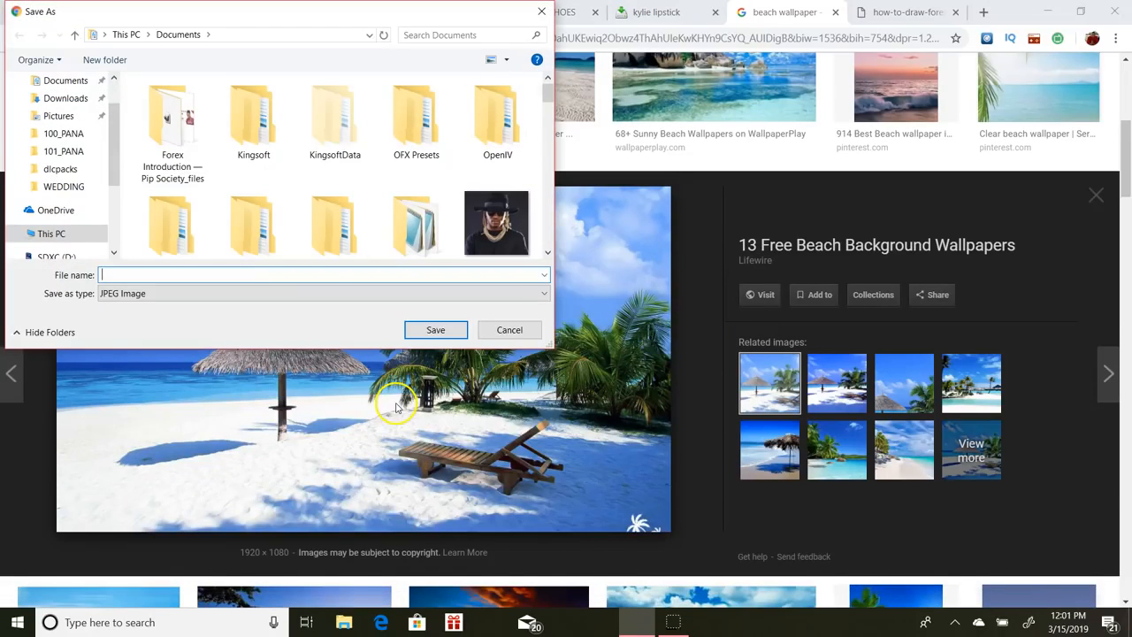
pyautogui.write('hw')
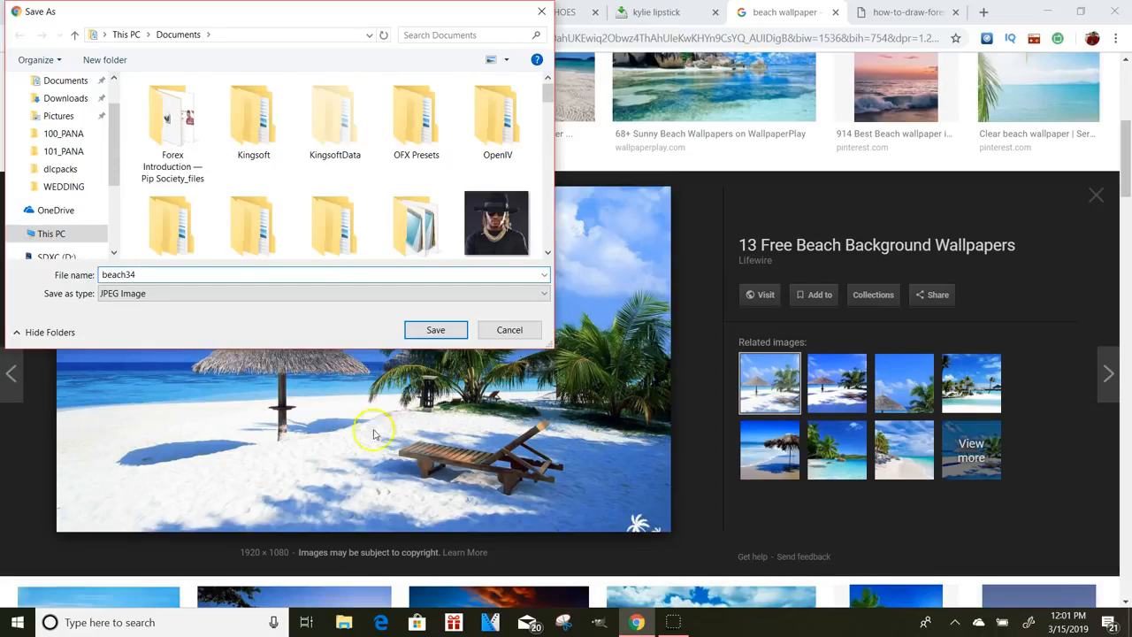
pyautogui.click(446, 336)
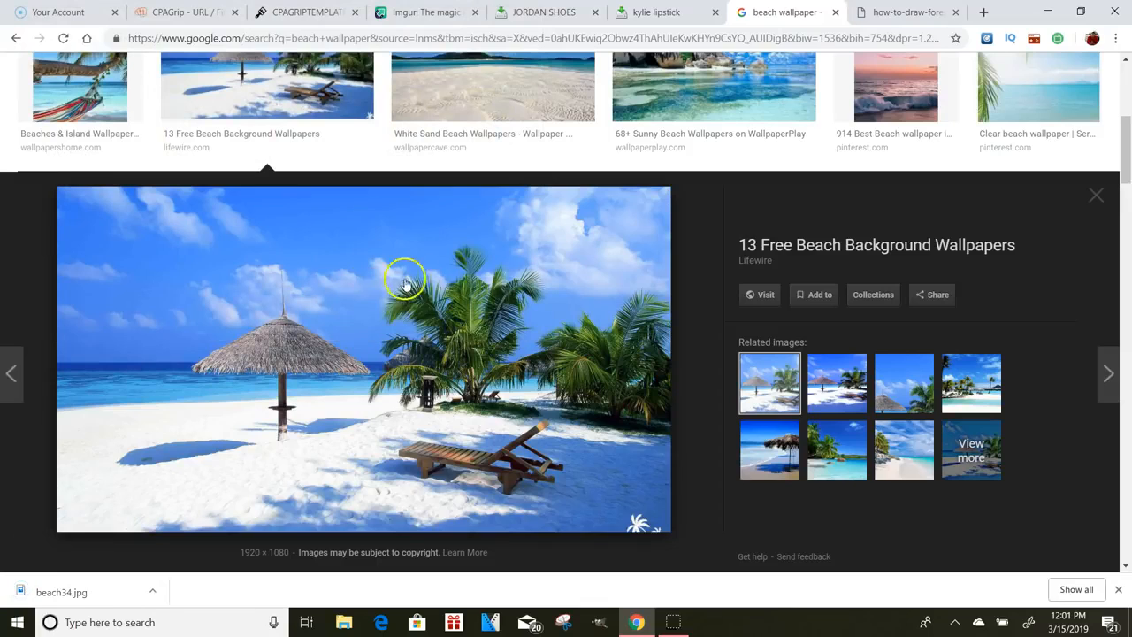
# Step: Create a new Imgur post by uploading beach34.jpg from the Documents folder
pyautogui.click(426, 12)
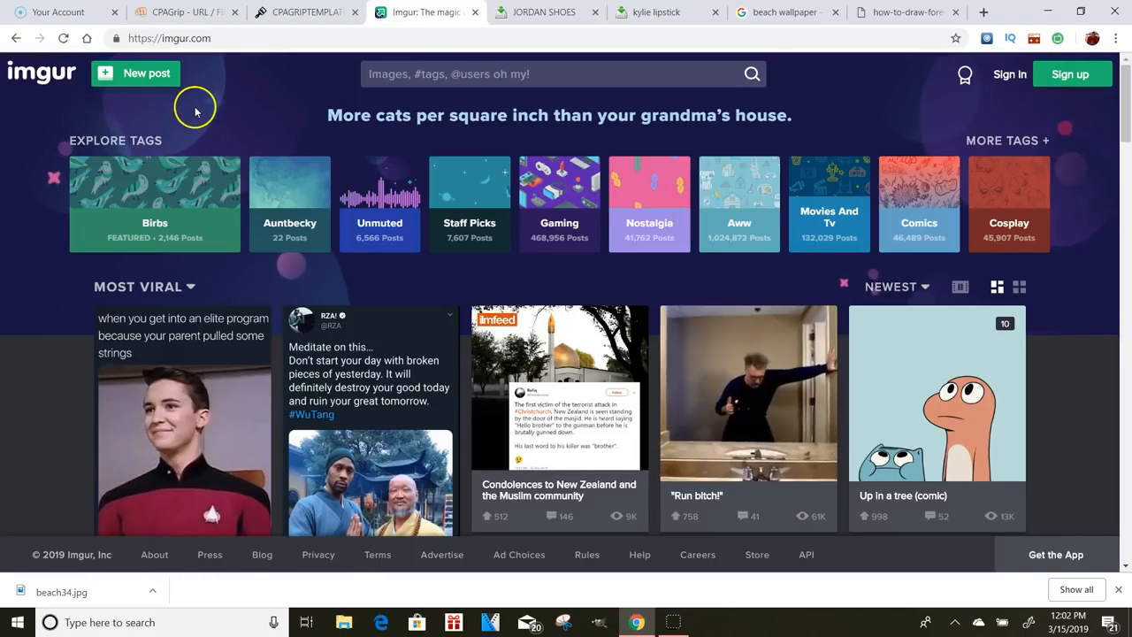
pyautogui.click(134, 83)
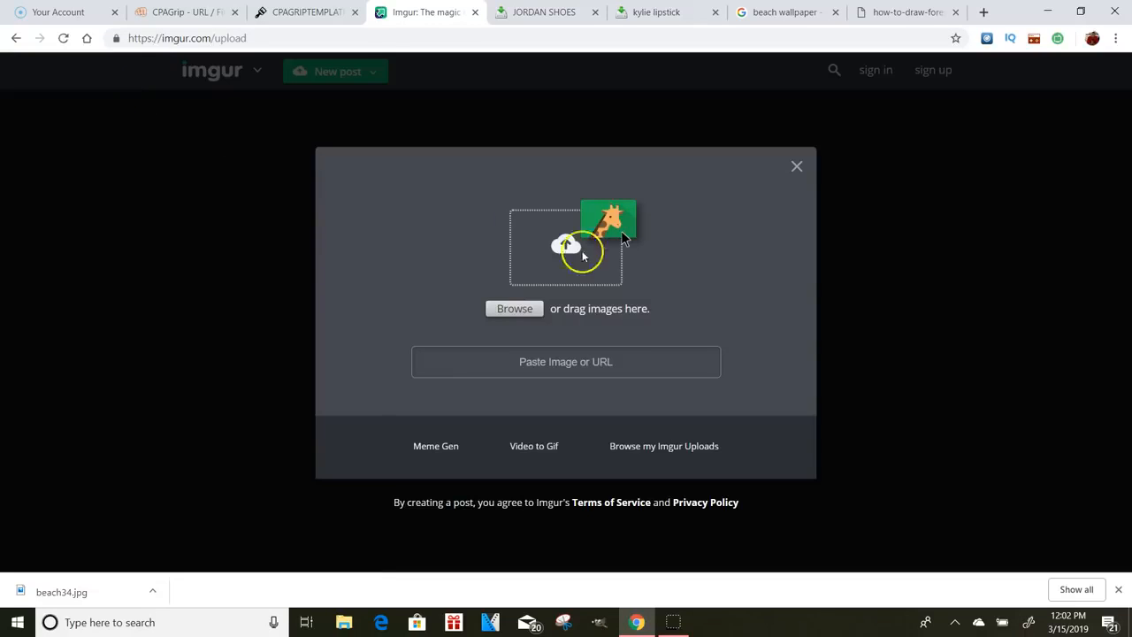
pyautogui.click(525, 311)
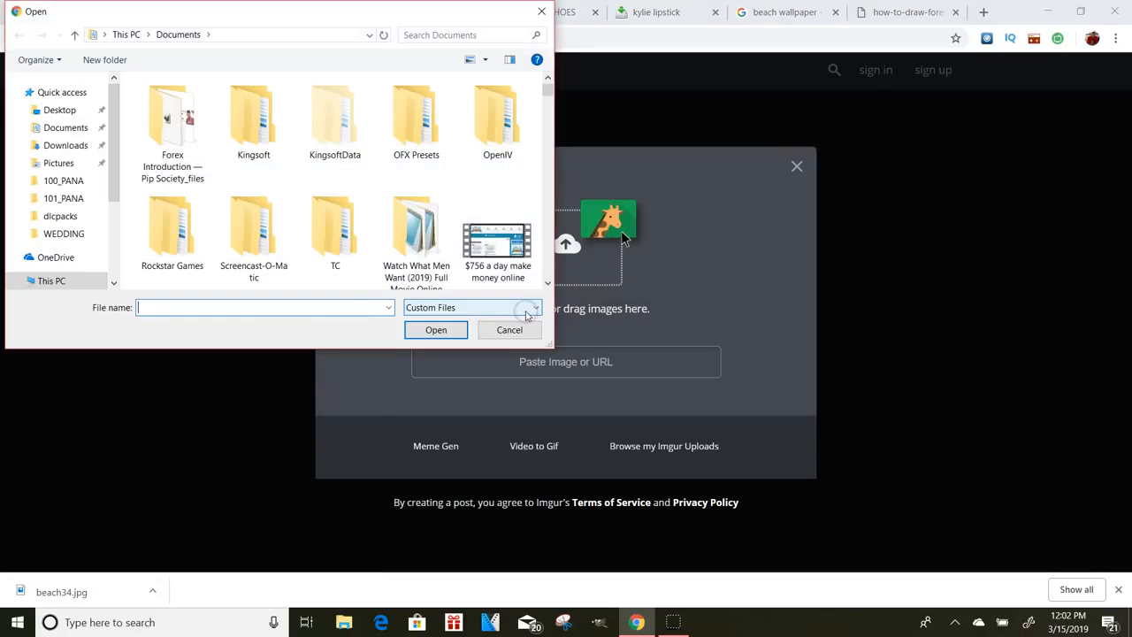
pyautogui.click(73, 162)
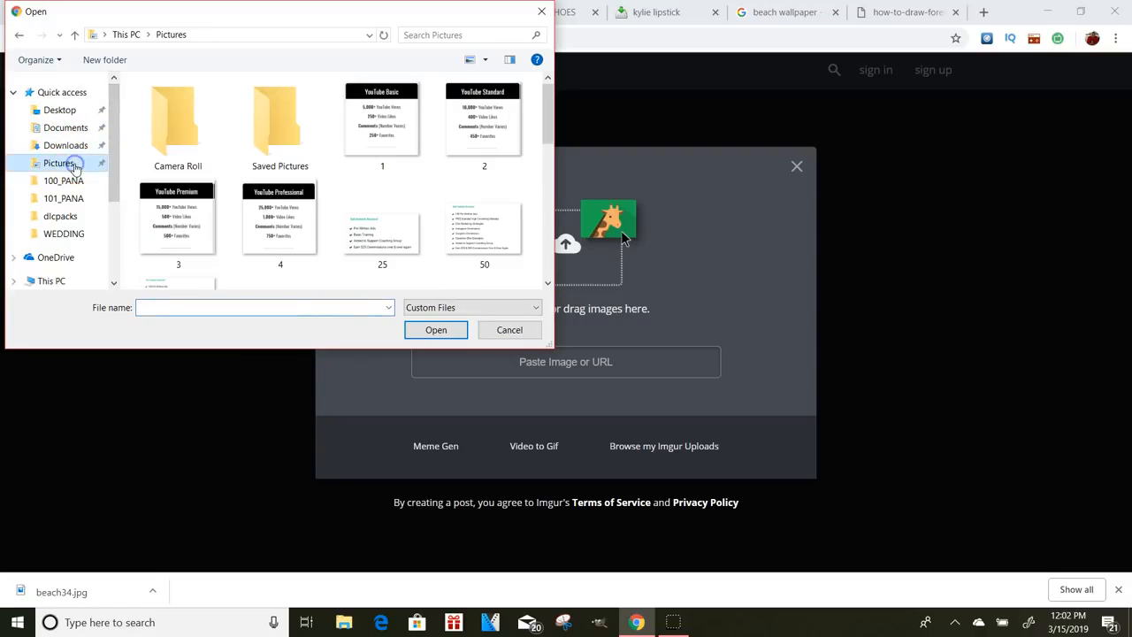
pyautogui.write('beach')
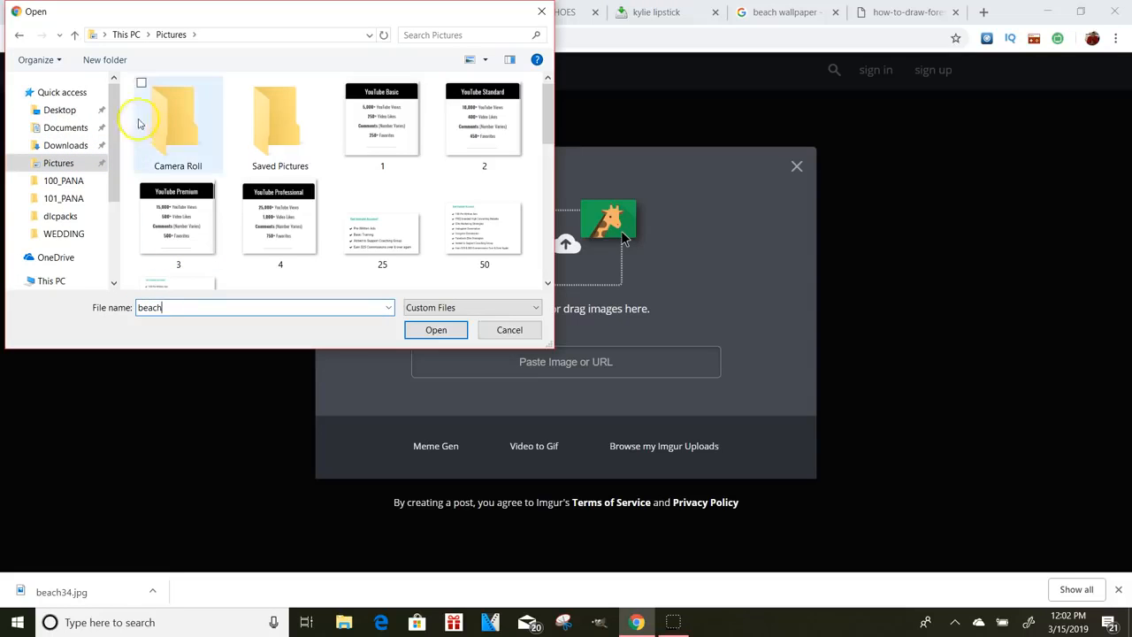
pyautogui.click(66, 127)
pyautogui.click(180, 306)
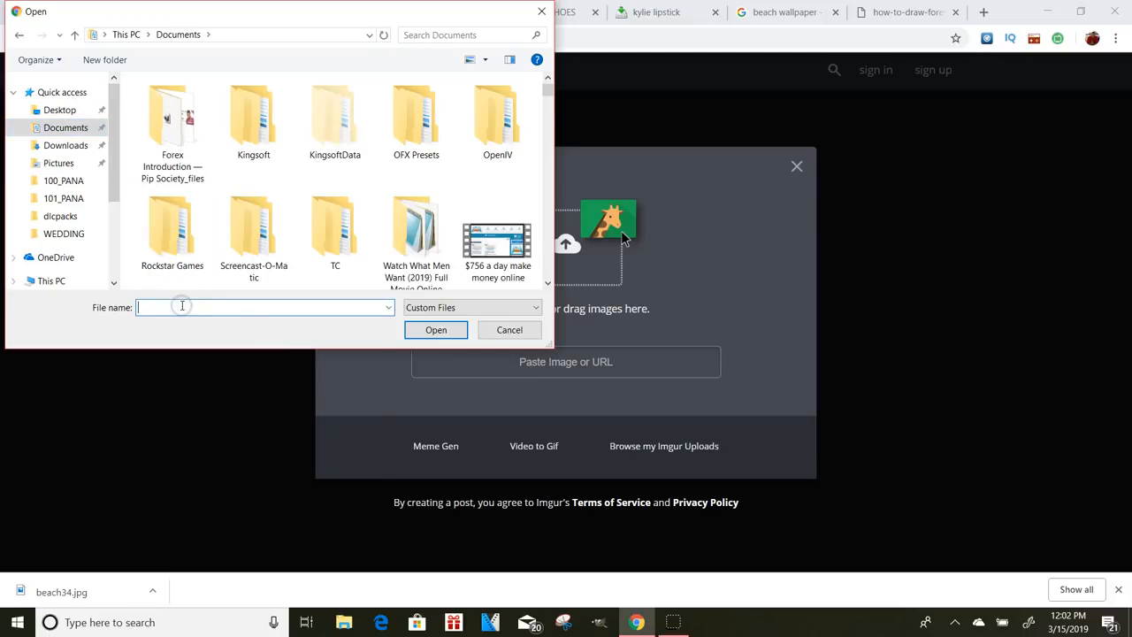
pyautogui.write('bea')
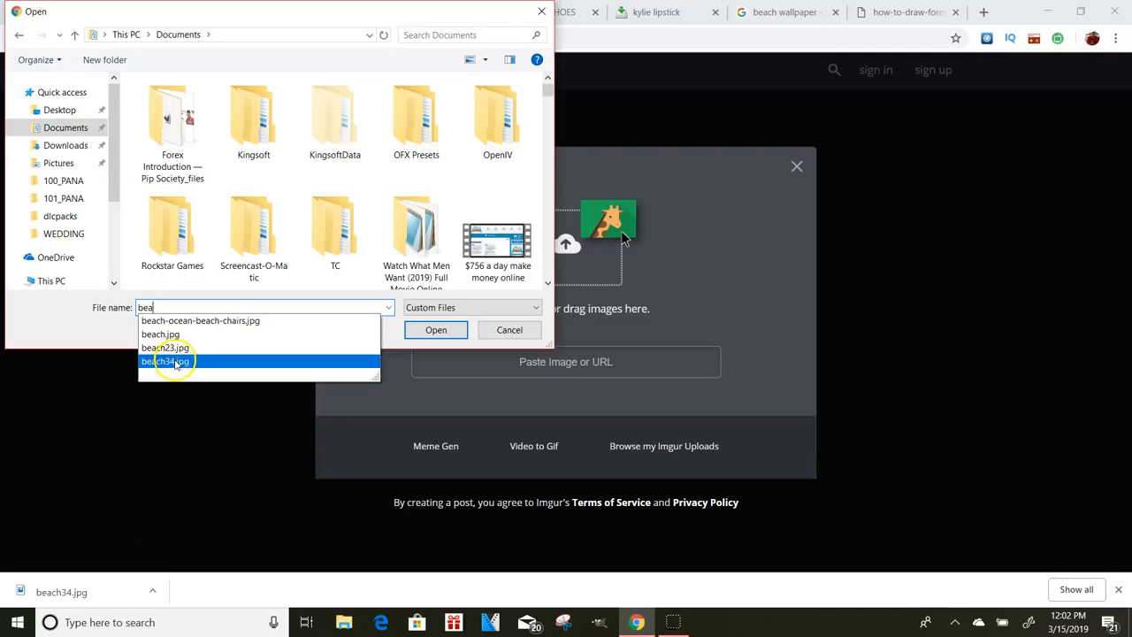
pyautogui.click(434, 330)
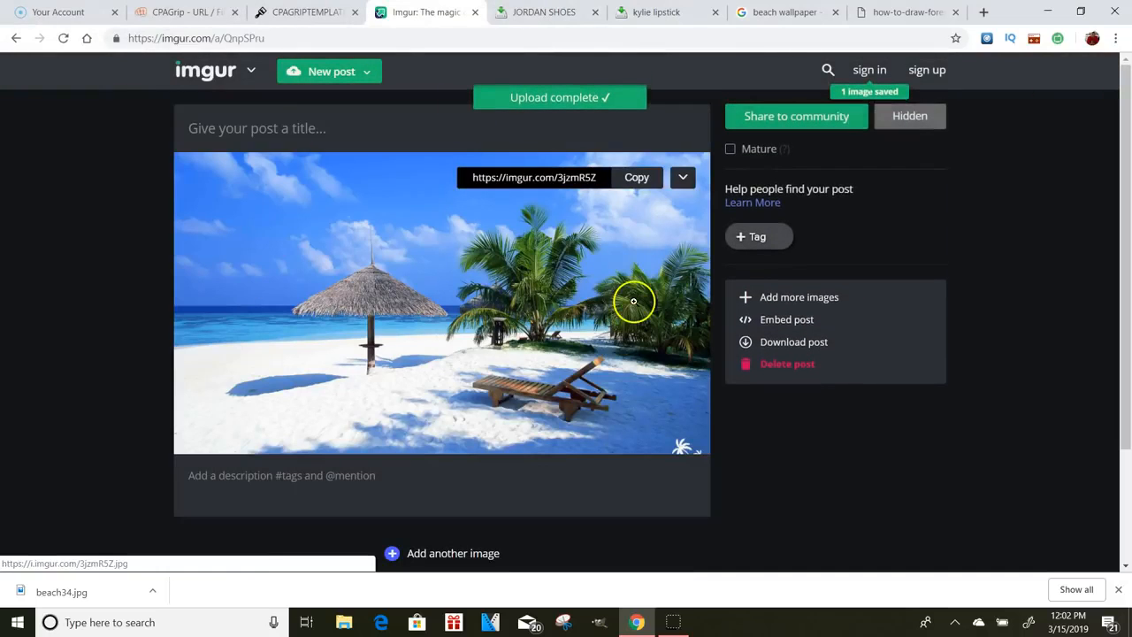
# Step: Copy the Imgur link of the uploaded beach image
pyautogui.click(616, 177)
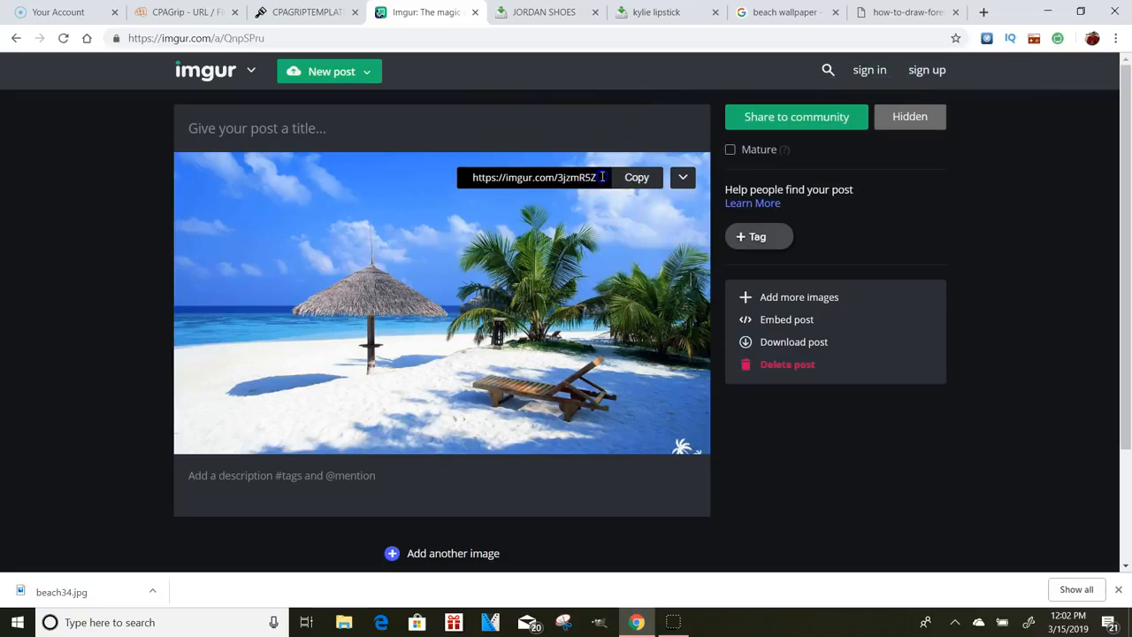
pyautogui.moveTo(603, 176); pyautogui.dragTo(498, 171)
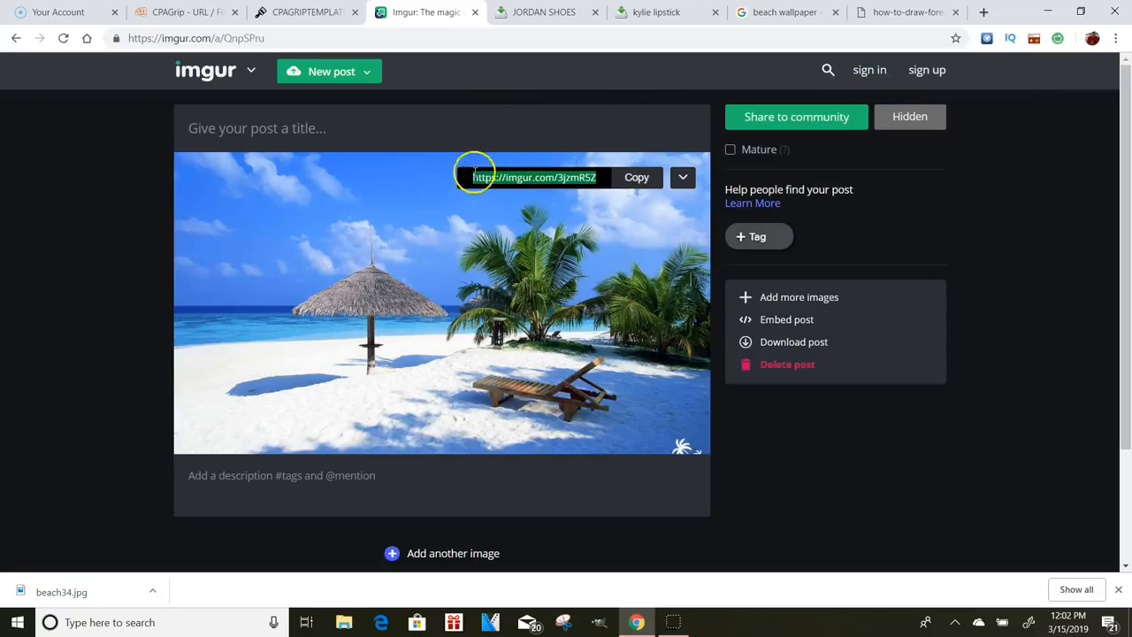
pyautogui.rightClick(484, 179)
pyautogui.click(517, 186)
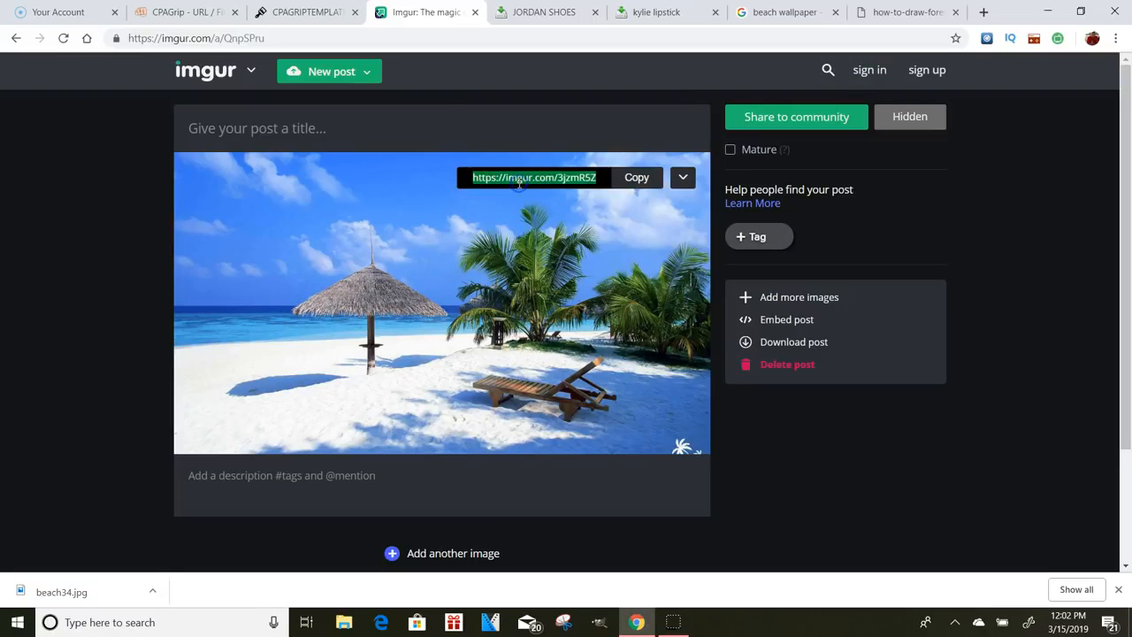
pyautogui.click(186, 12)
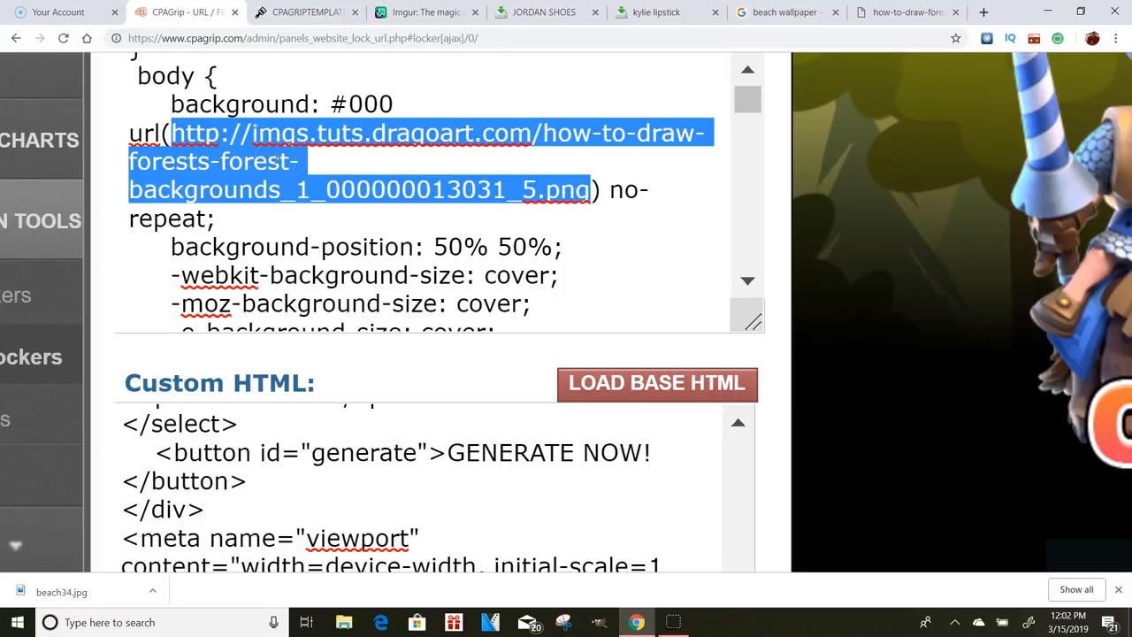
pyautogui.press('BackSpace')
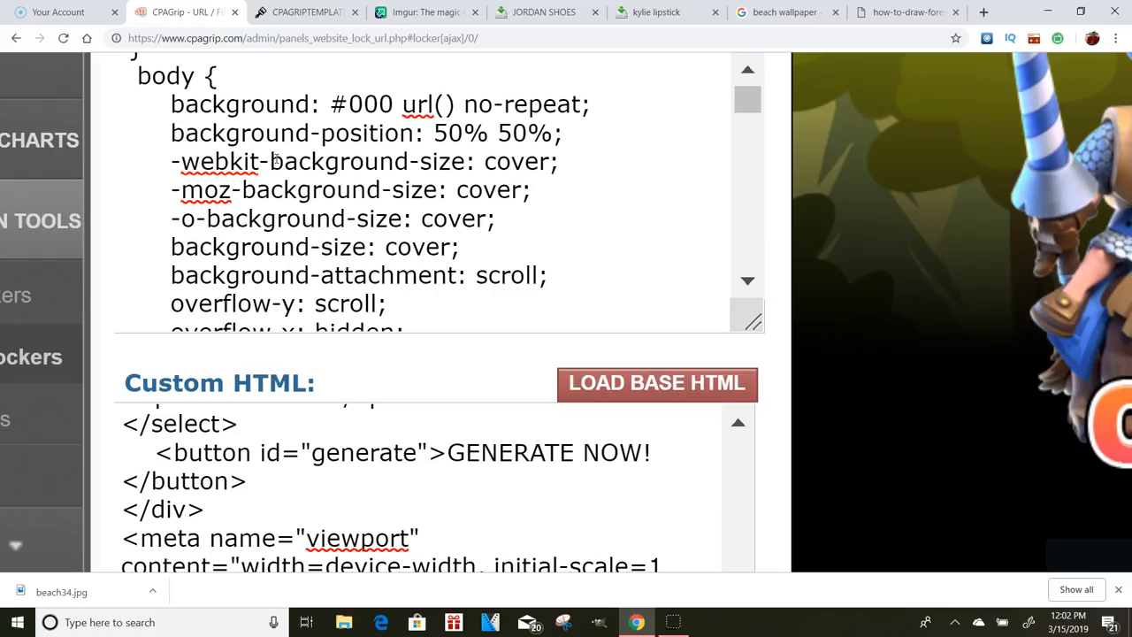
pyautogui.hotkey('ctrl', 'v')
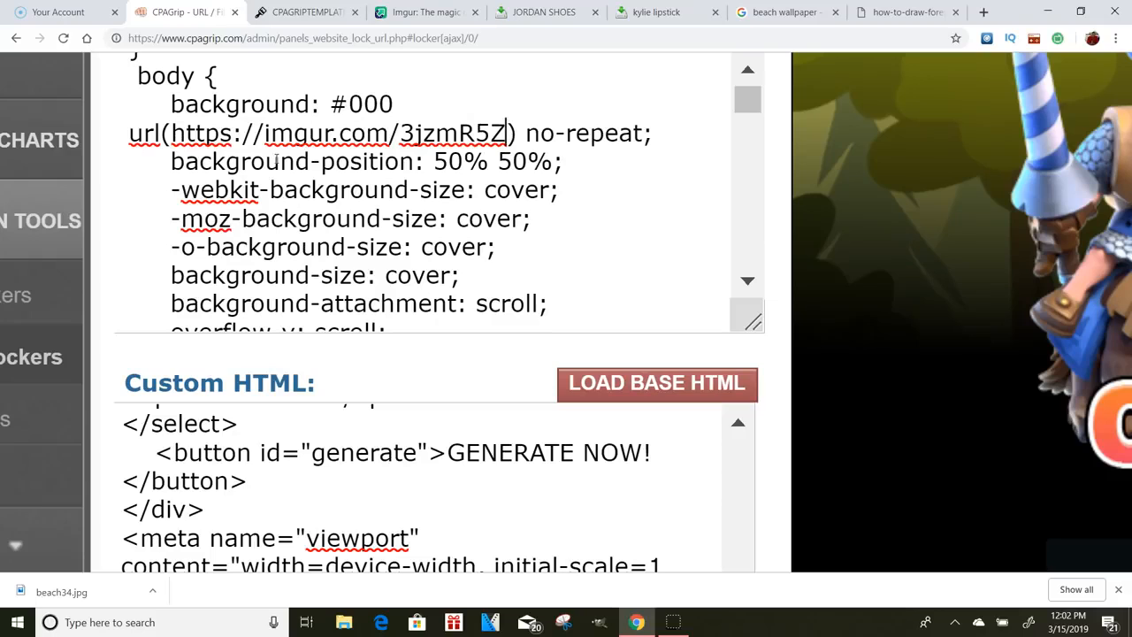
pyautogui.write('.')
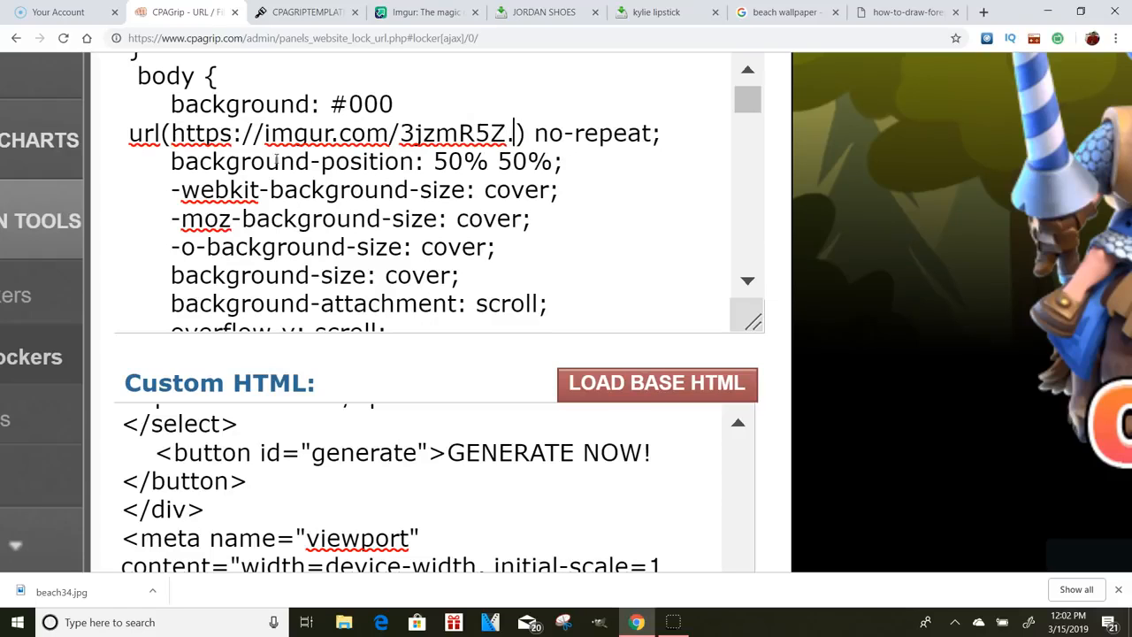
pyautogui.write('jpg')
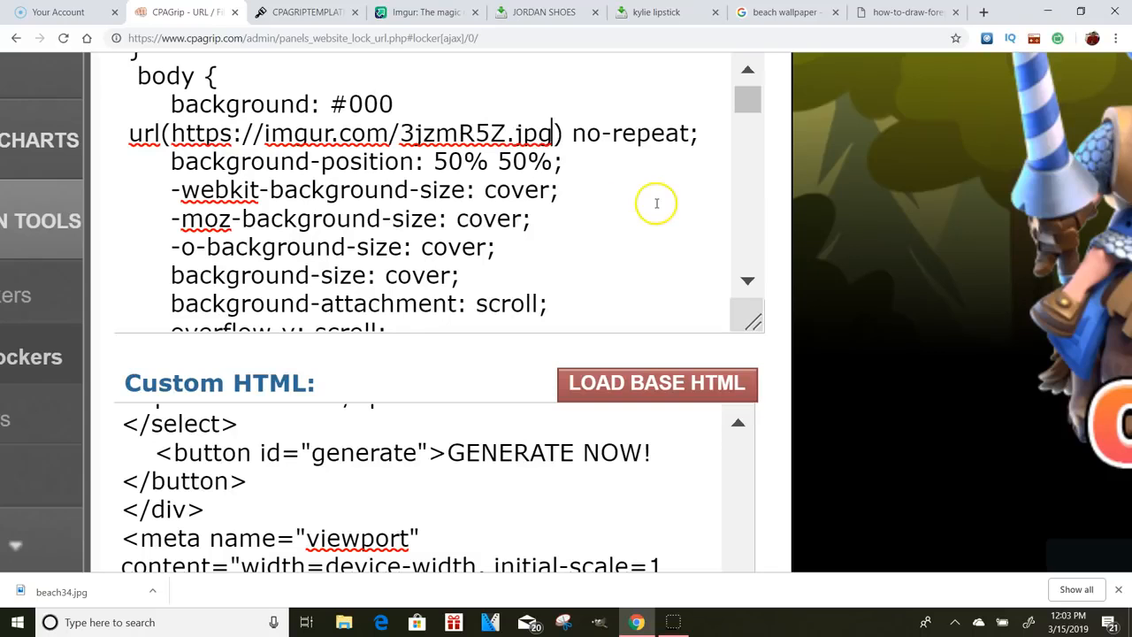
pyautogui.scroll(-2, 873, 215)
pyautogui.scroll(-2, 874, 215)
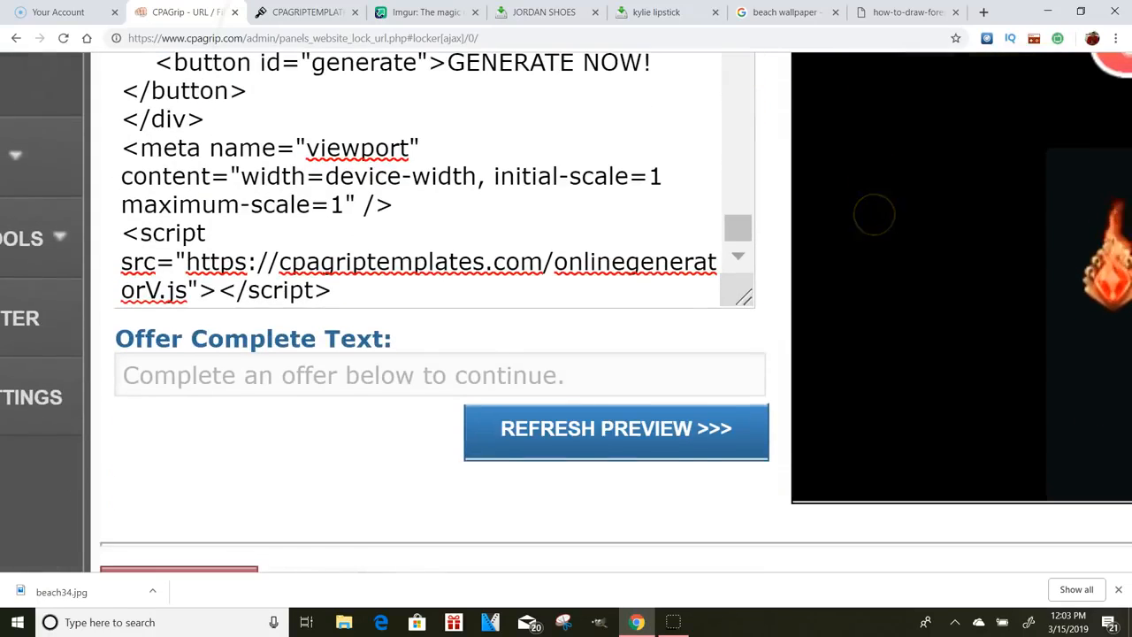
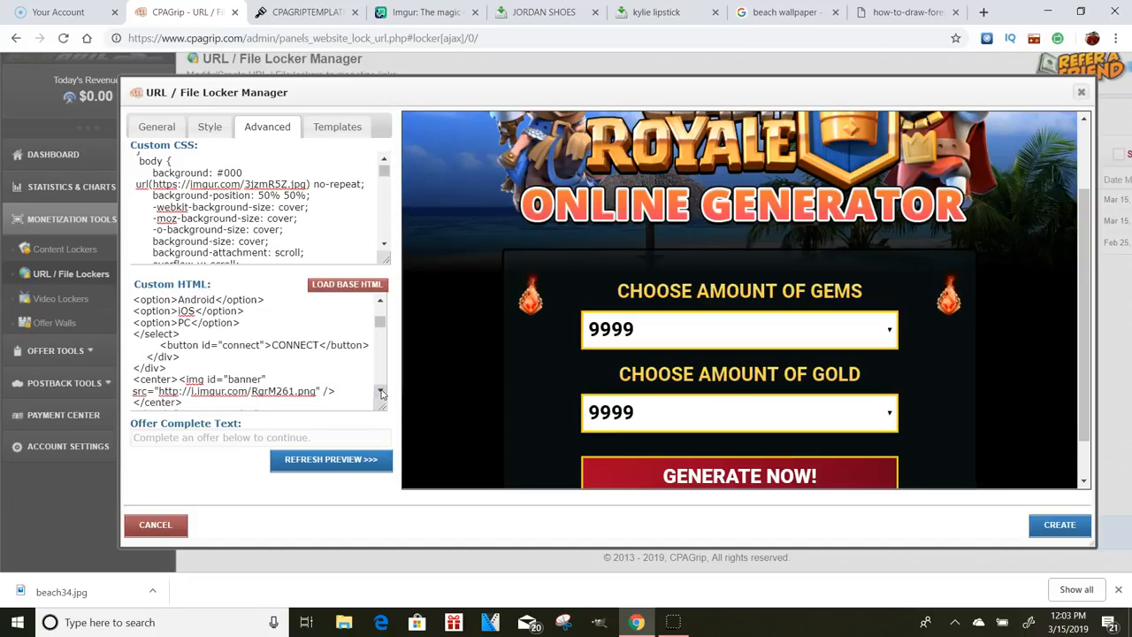
# Step: Locate the banner image URL in the Custom HTML and compare its picture with the banner in the locker preview
pyautogui.click(381, 393)
pyautogui.click(381, 394)
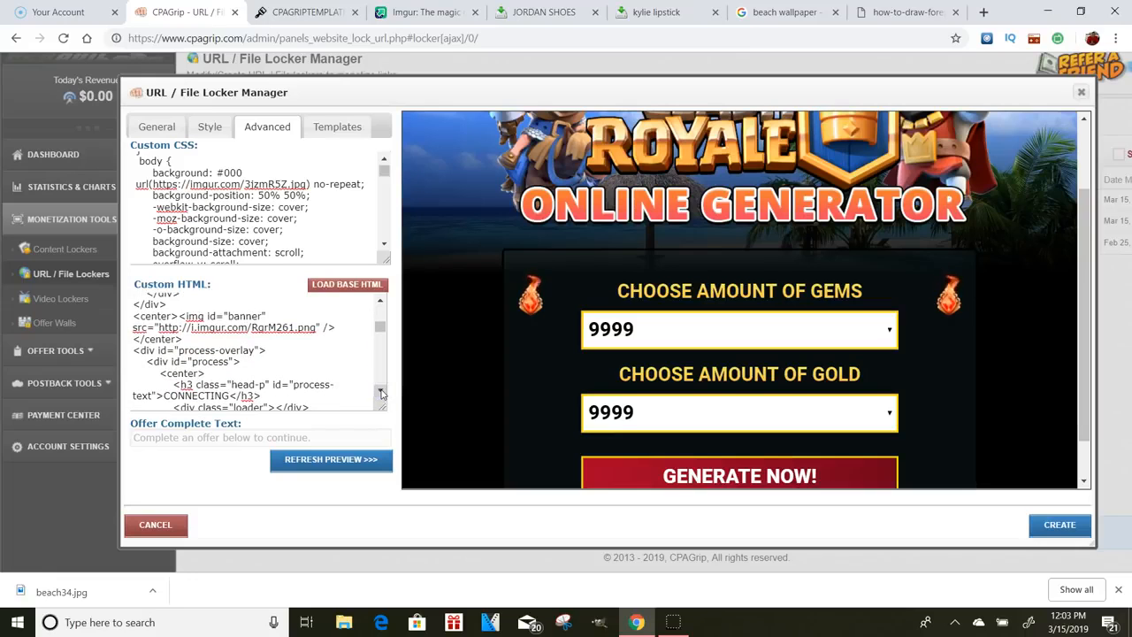
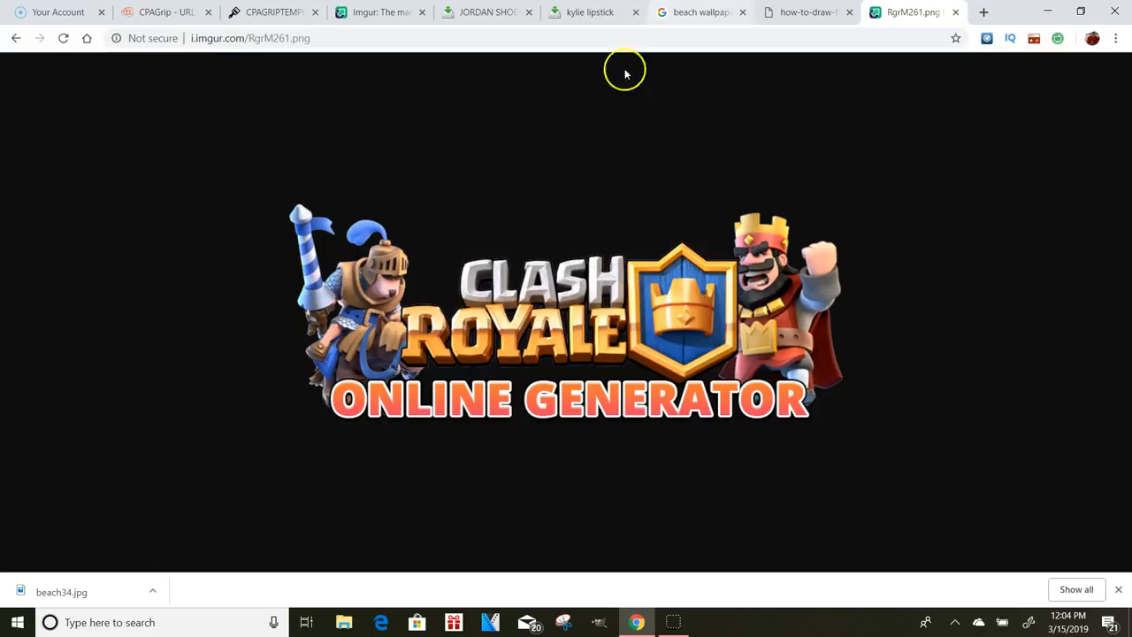
pyautogui.click(163, 12)
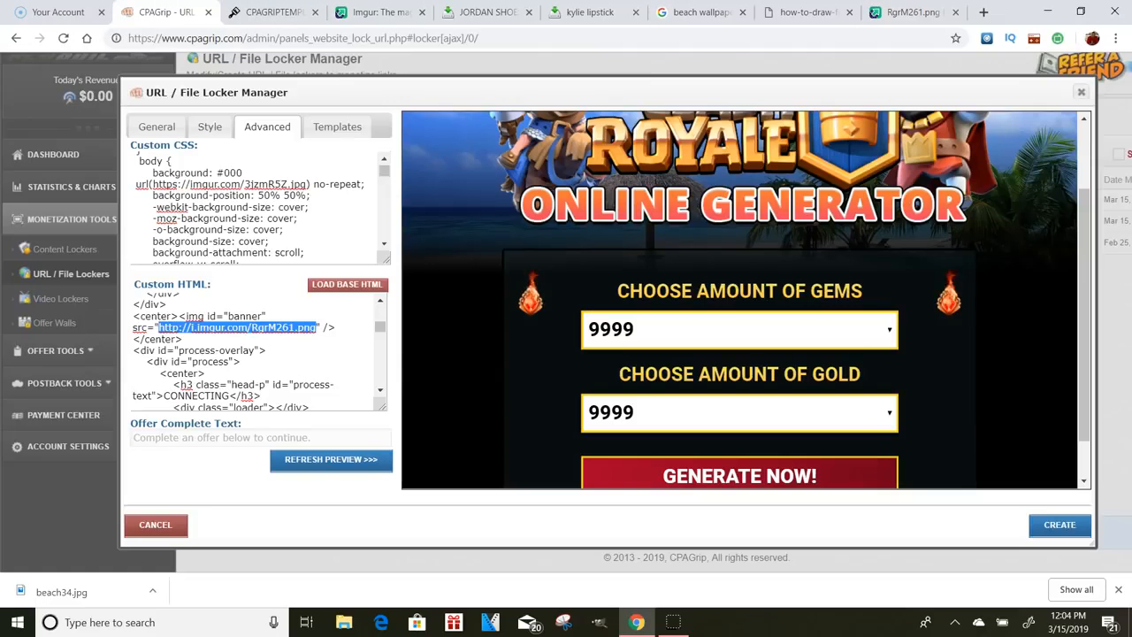
pyautogui.scroll(2, 800, 292)
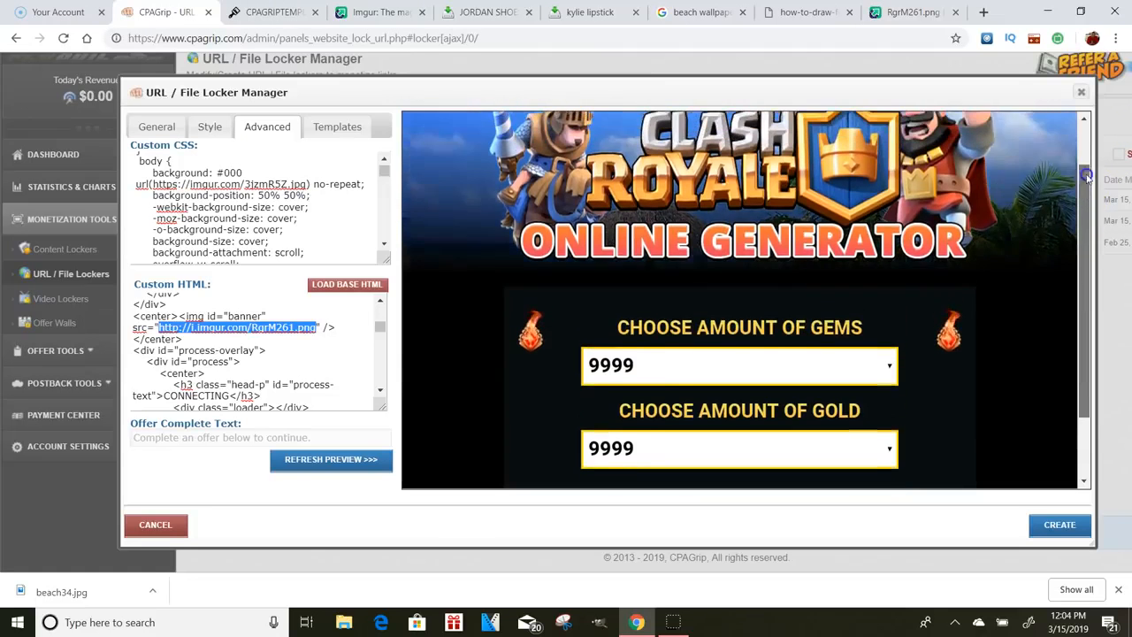
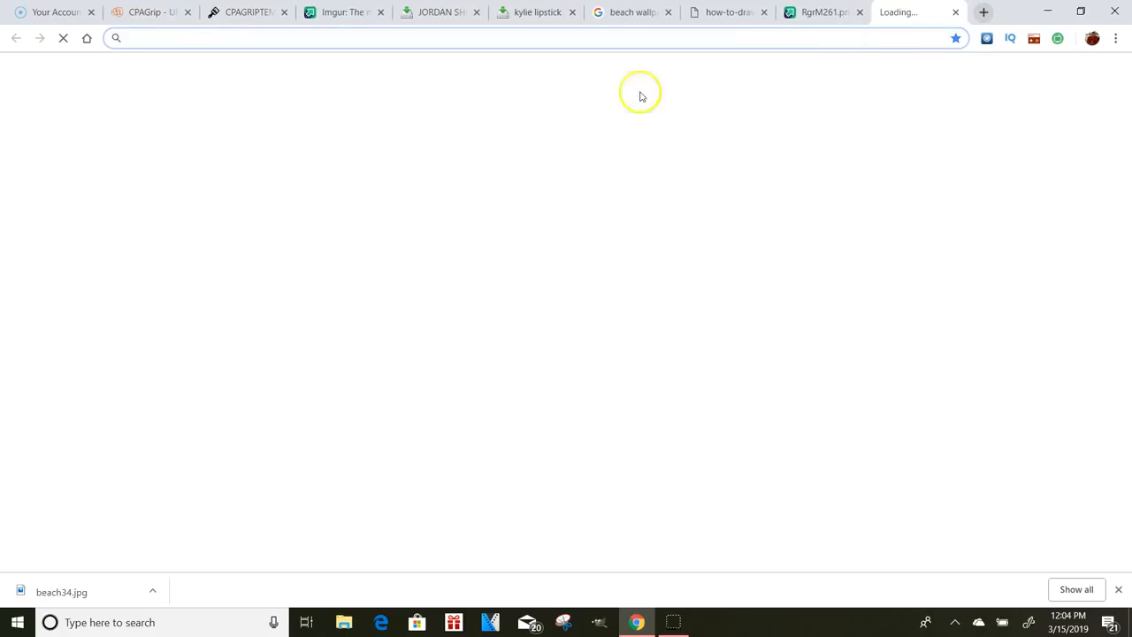
# Step: Open Google and search for images of "beach logo png"
pyautogui.write('goo')
pyautogui.press('Return')
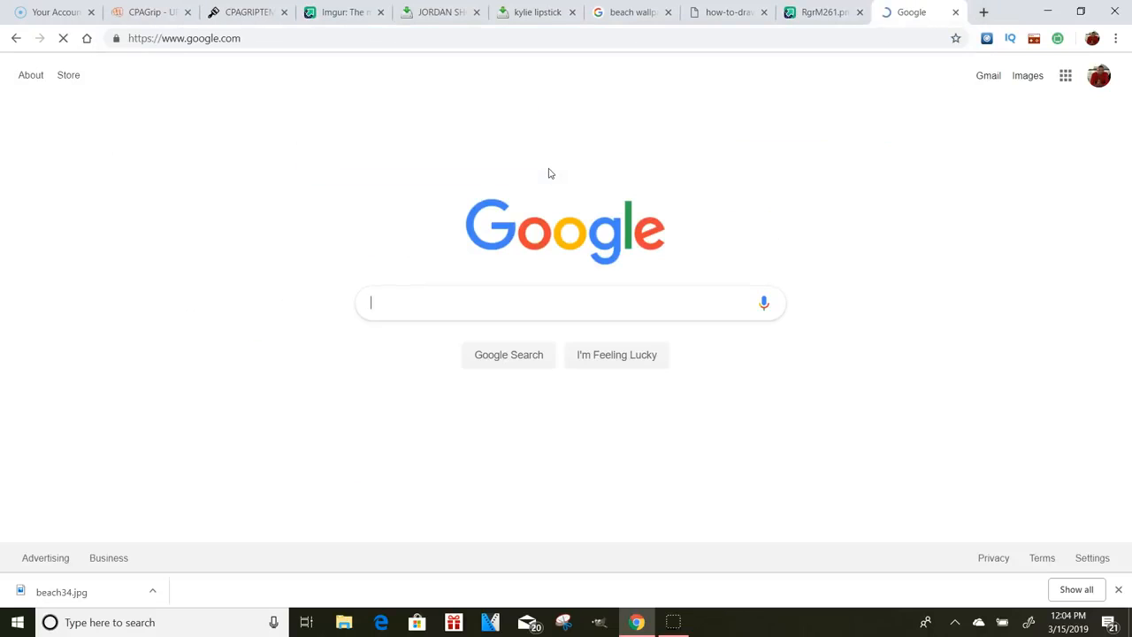
pyautogui.write('beach ')
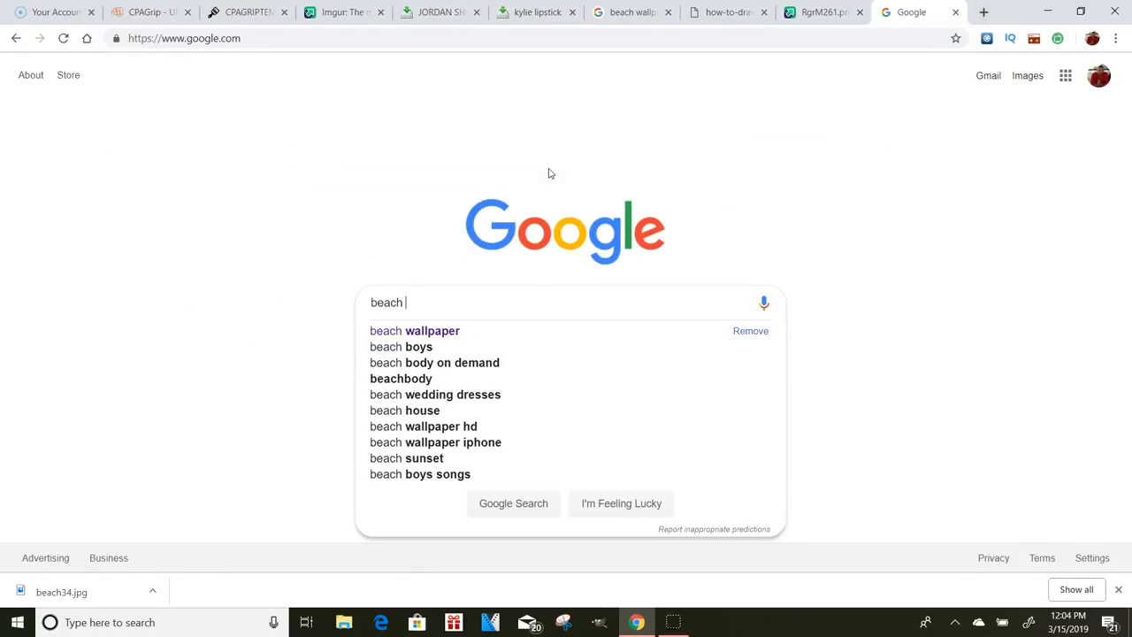
pyautogui.write('logo png')
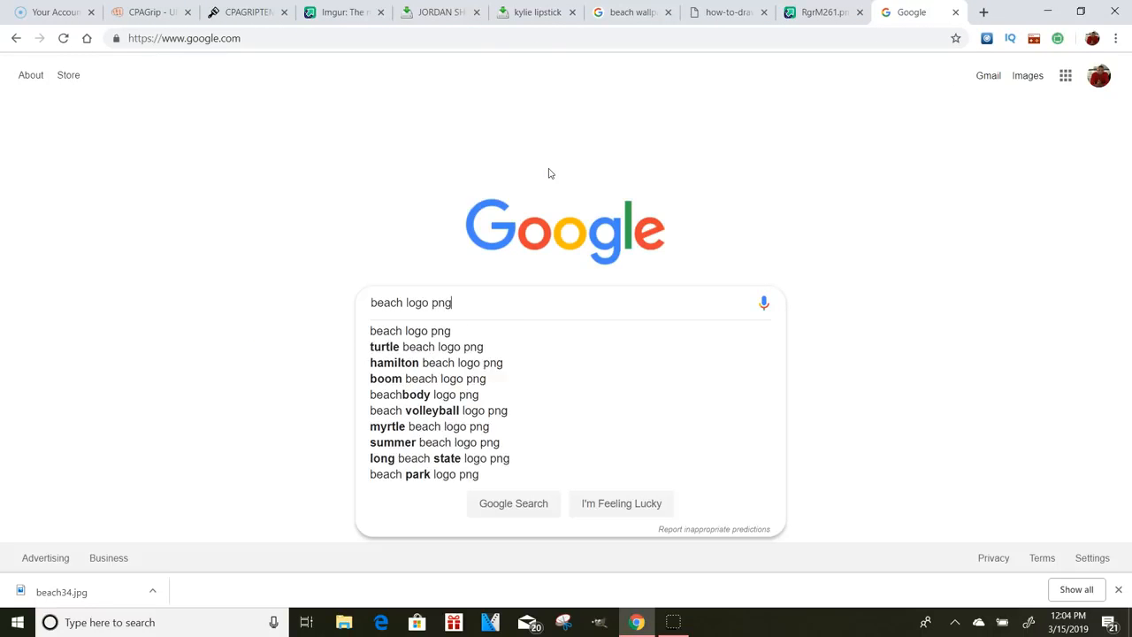
pyautogui.press('Return')
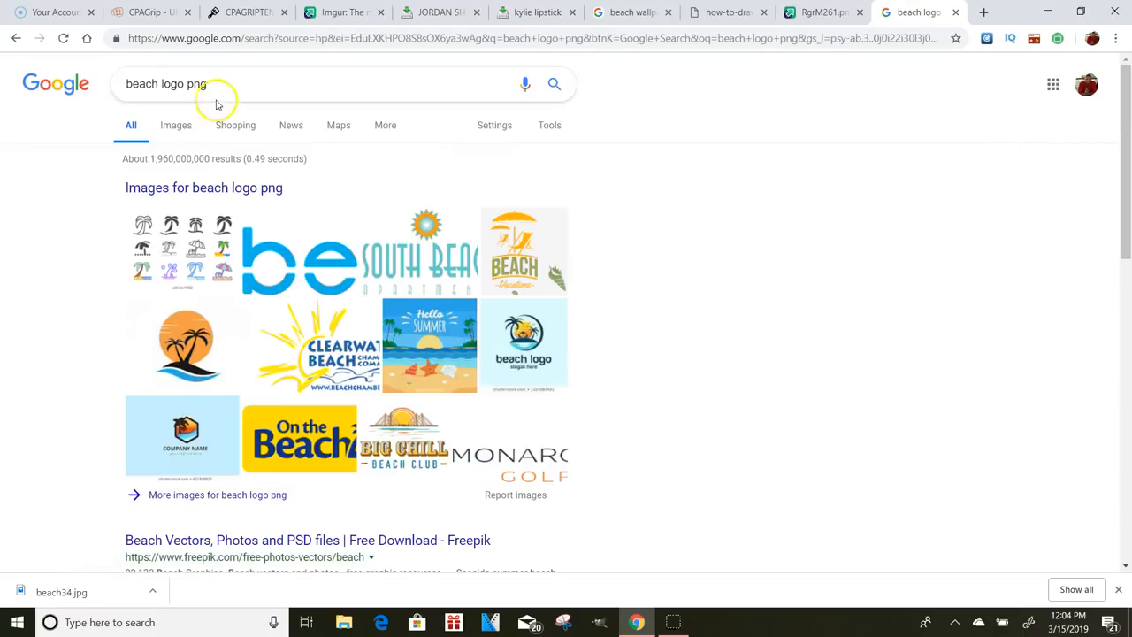
pyautogui.click(174, 129)
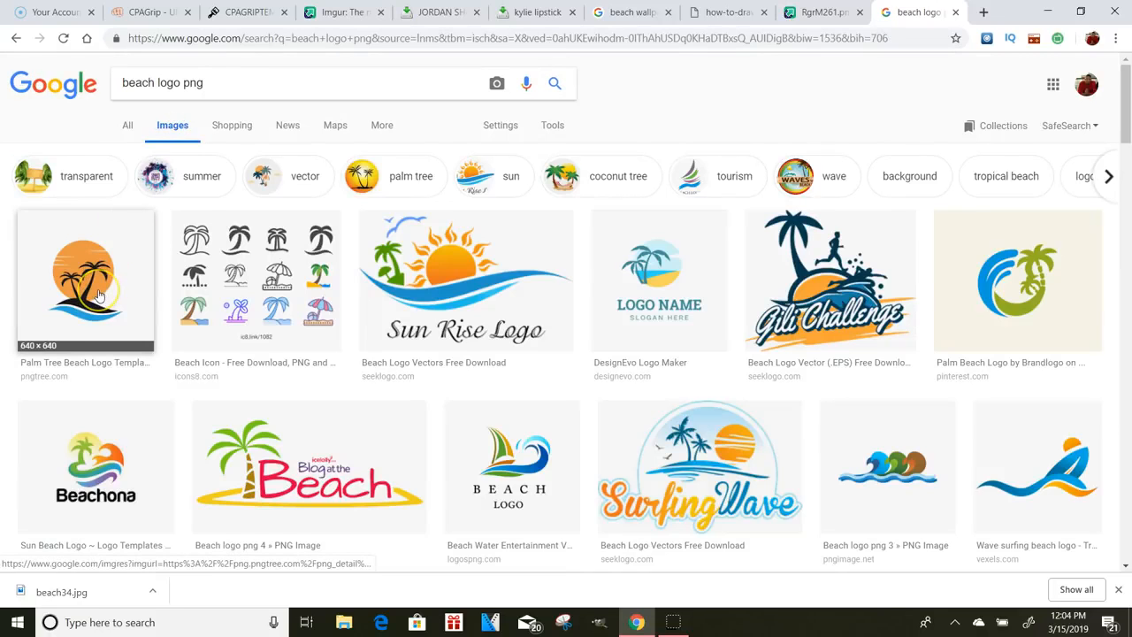
# Step: Preview the Blog at the Beach logo and narrow the image results to transparent pictures
pyautogui.click(368, 469)
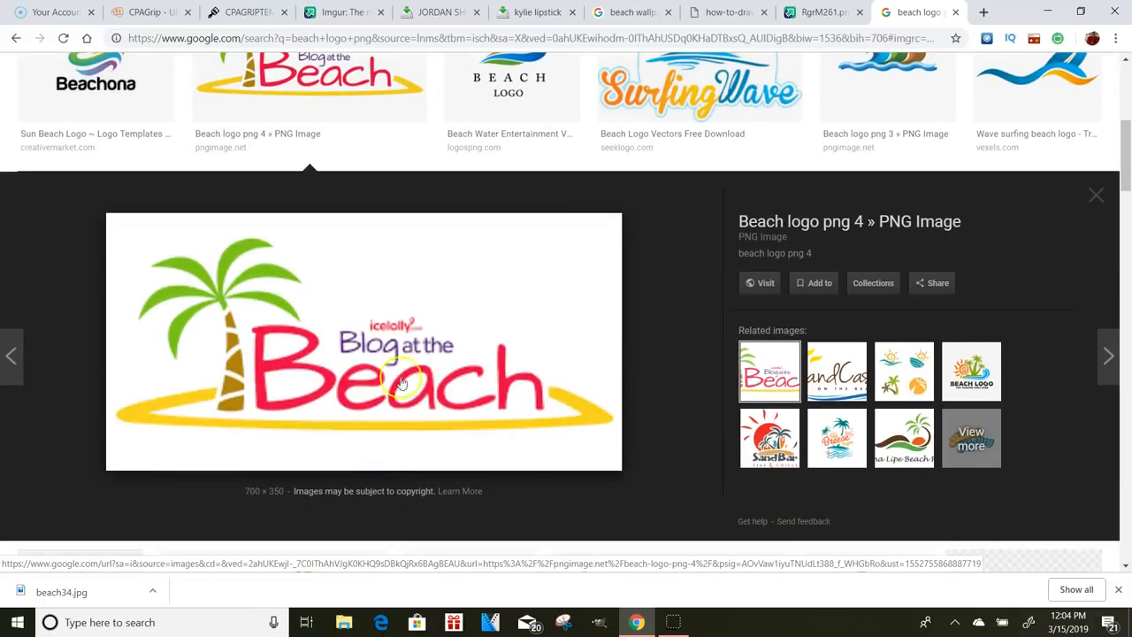
pyautogui.moveTo(1121, 144); pyautogui.dragTo(1121, 84)
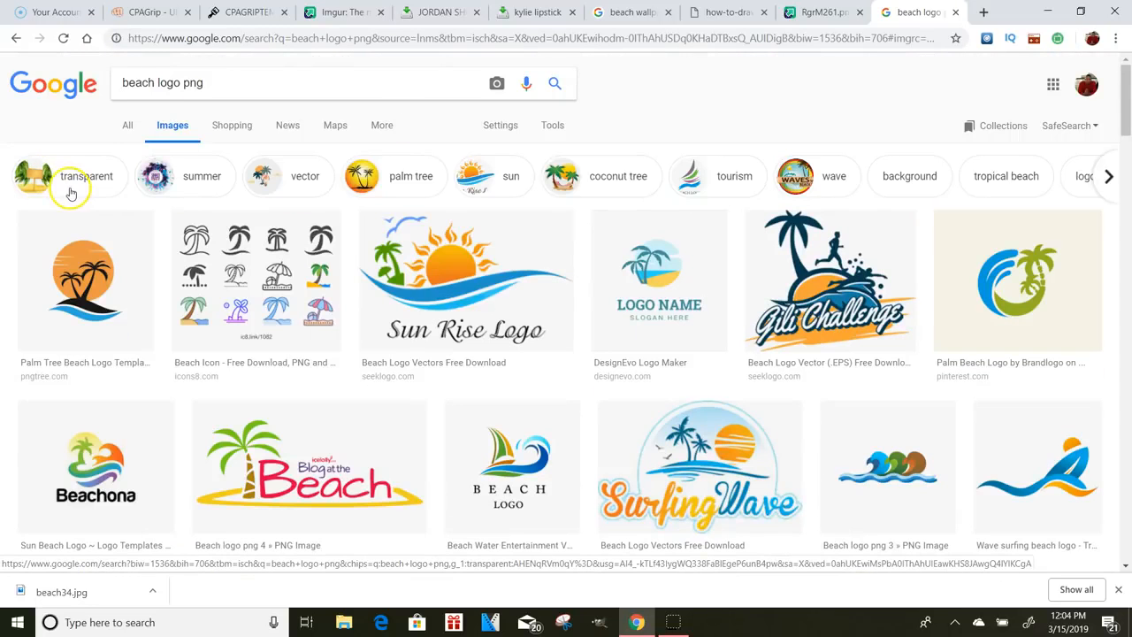
pyautogui.keyDown('ctrl'); pyautogui.scroll(5, 72, 194); pyautogui.keyUp('ctrl')
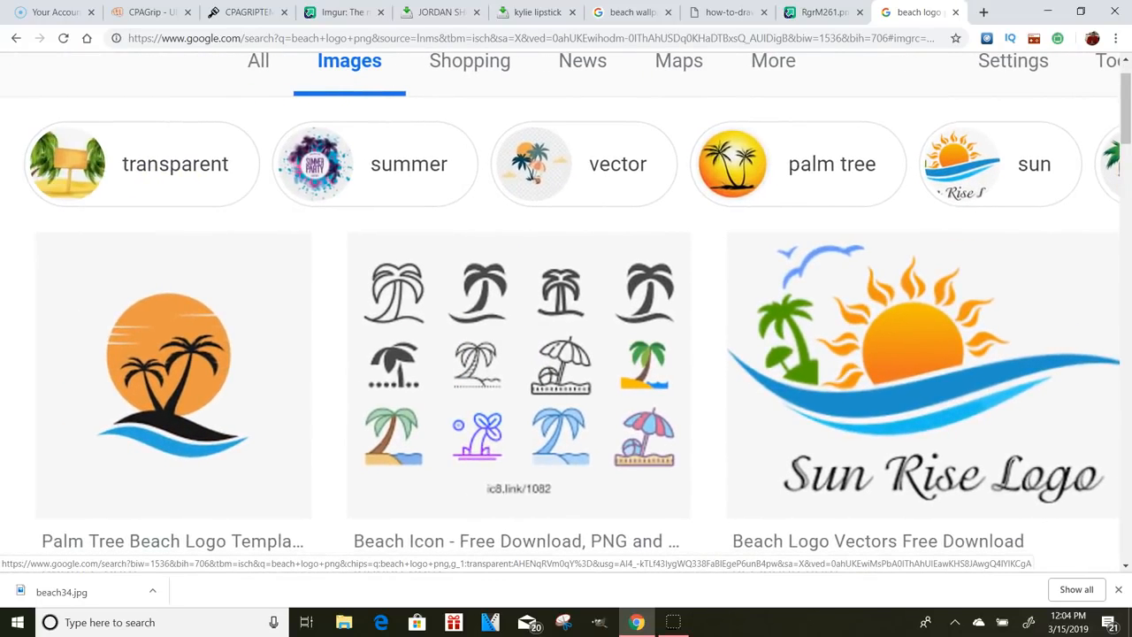
pyautogui.click(178, 148)
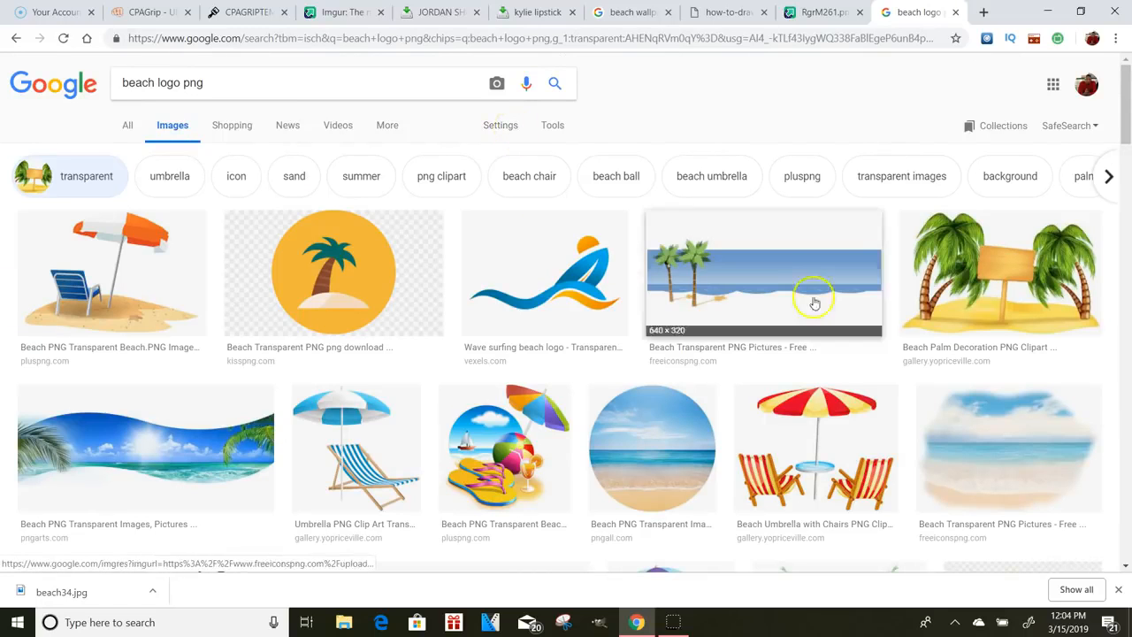
# Step: Find the Panama City Beach Chamber of Commerce logo and save it to the Documents folder as logo_new, PNG format
pyautogui.moveTo(1126, 110); pyautogui.dragTo(1126, 171)
pyautogui.click(486, 413)
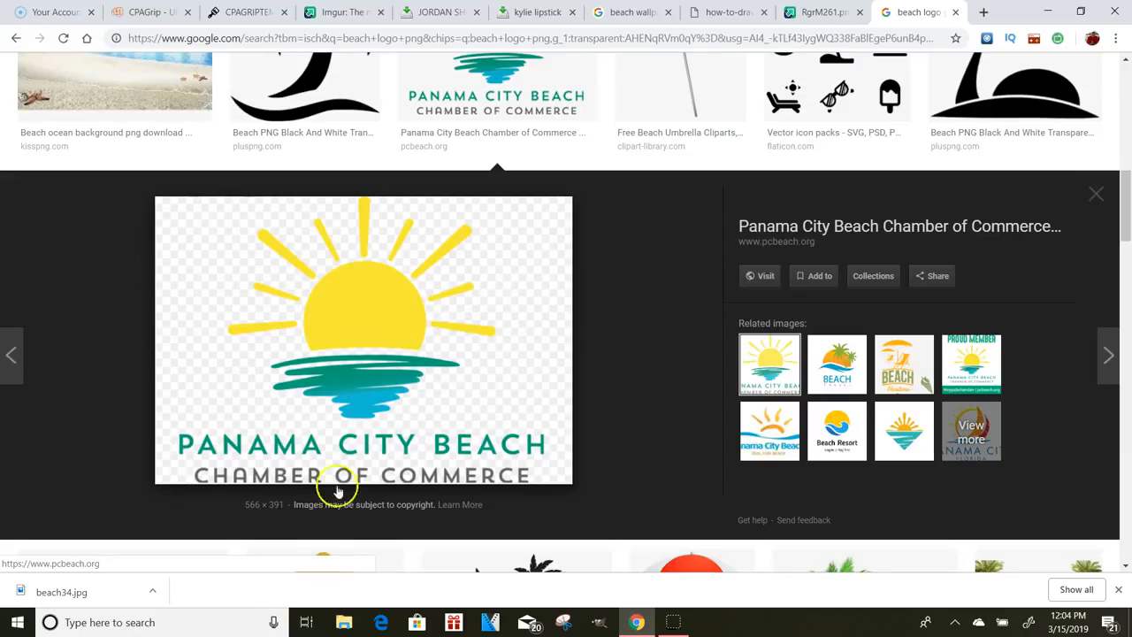
pyautogui.click(496, 282)
pyautogui.rightClick(496, 282)
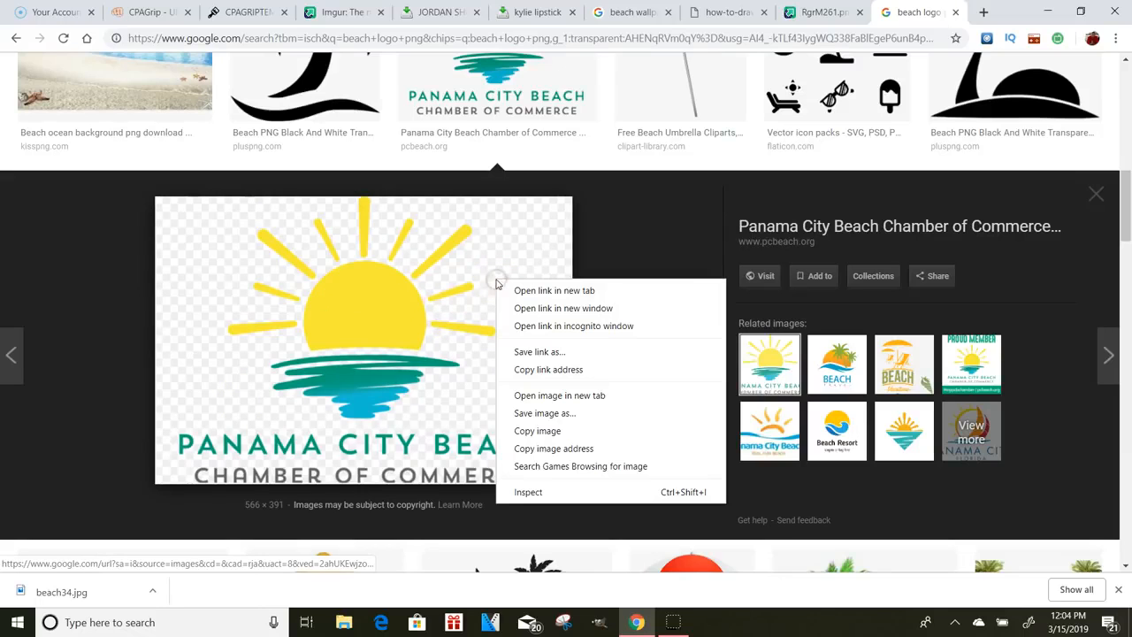
pyautogui.click(544, 413)
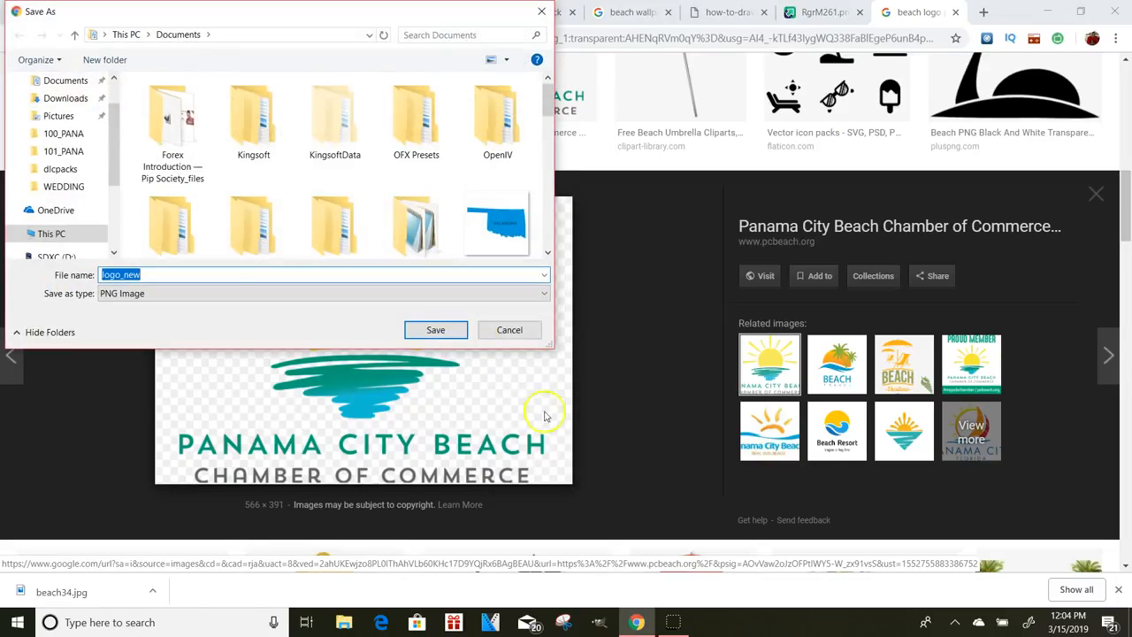
pyautogui.click(434, 329)
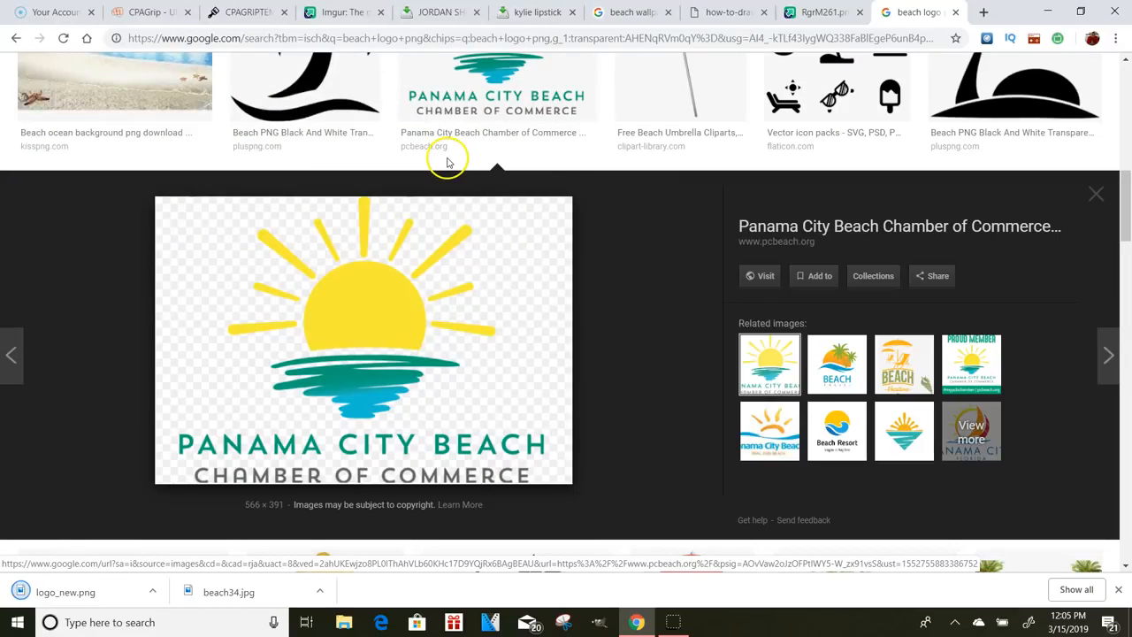
# Step: Create a new Imgur post by uploading logo_new.png and select the link of the uploaded image
pyautogui.click(354, 12)
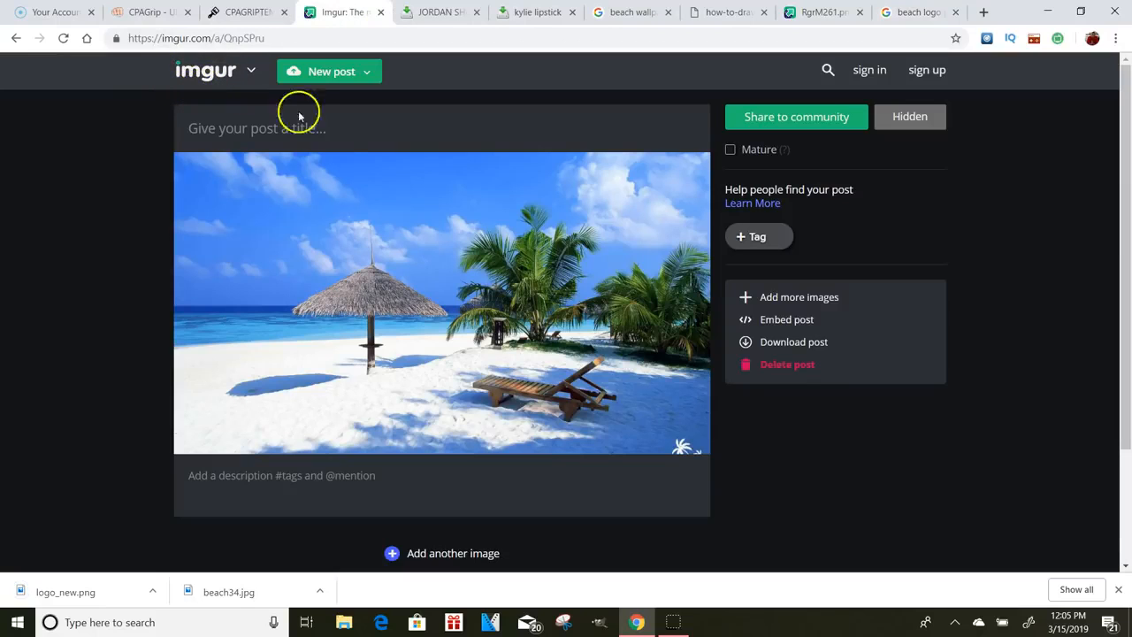
pyautogui.click(331, 72)
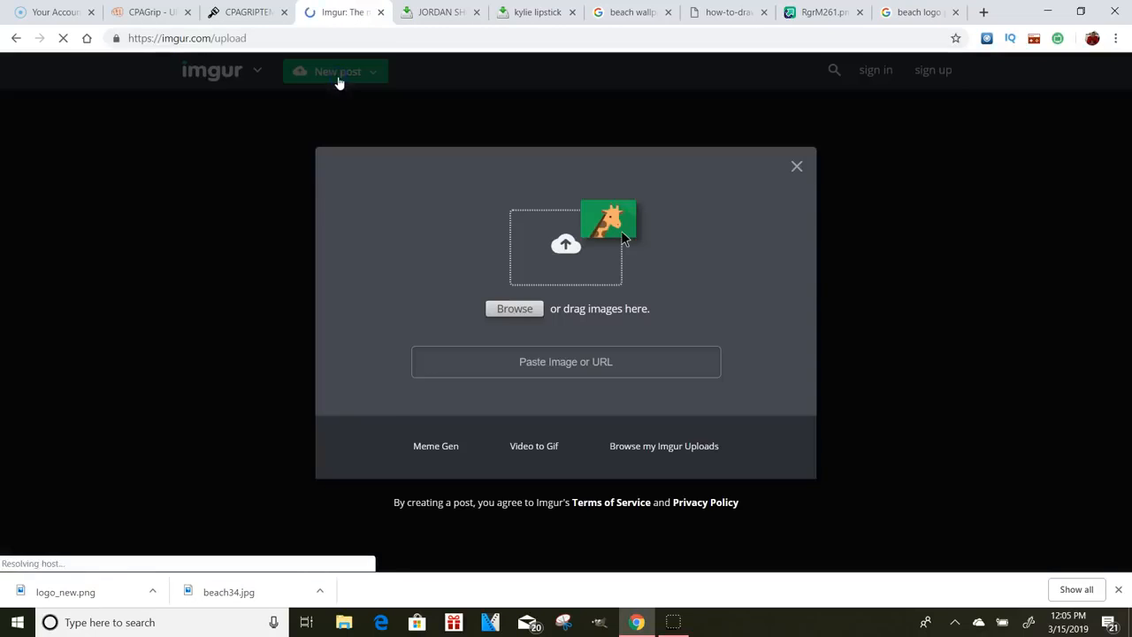
pyautogui.click(522, 307)
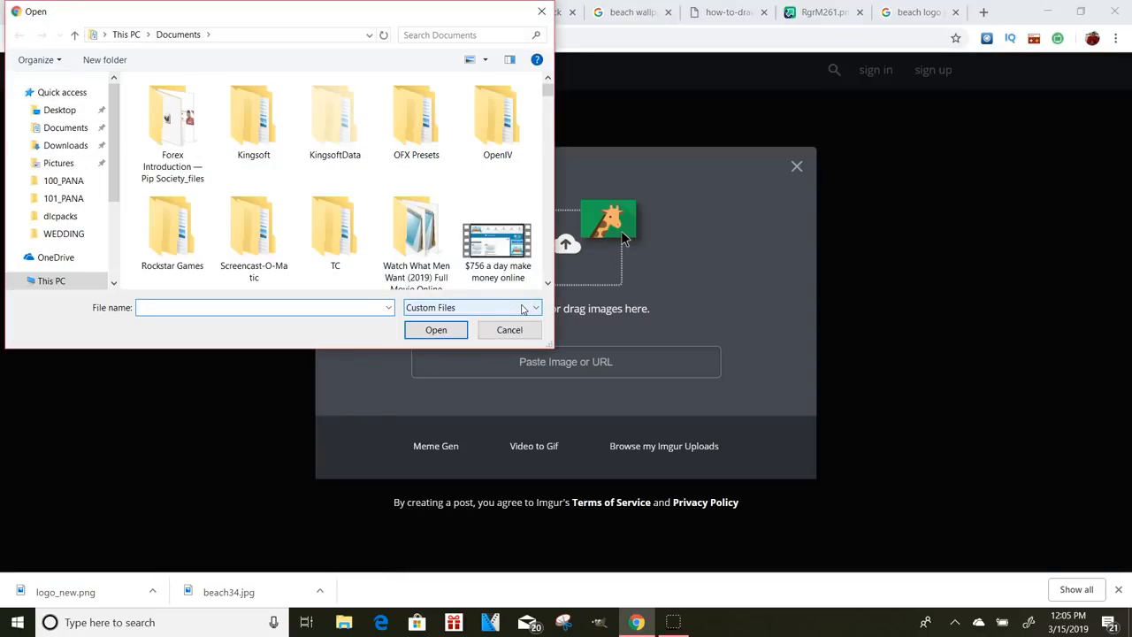
pyautogui.write('l')
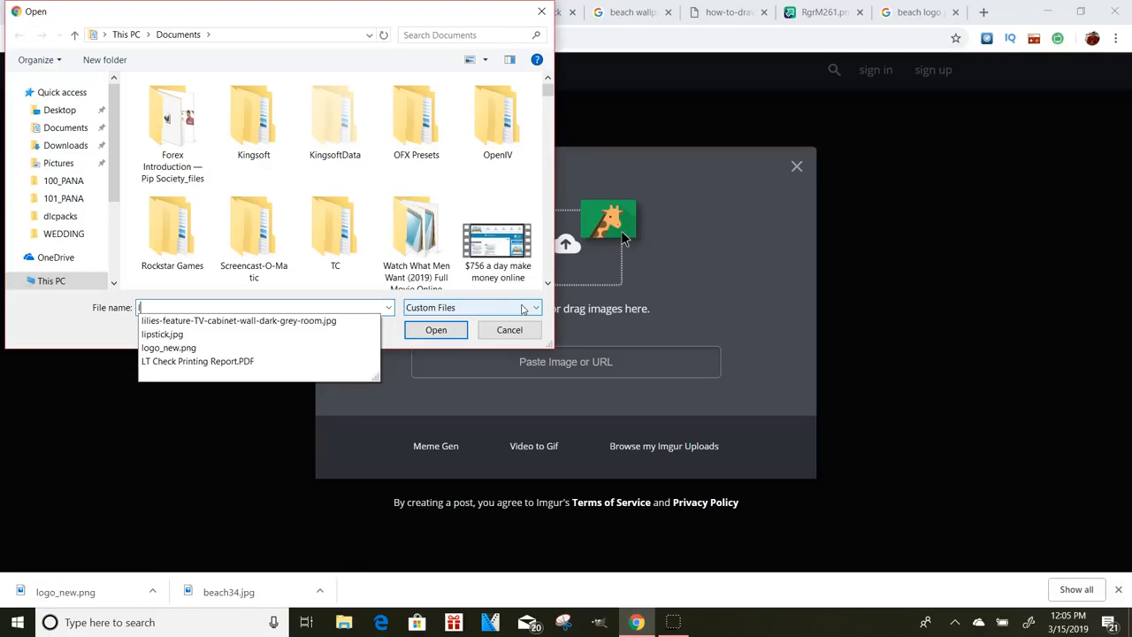
pyautogui.click(328, 347)
pyautogui.click(437, 330)
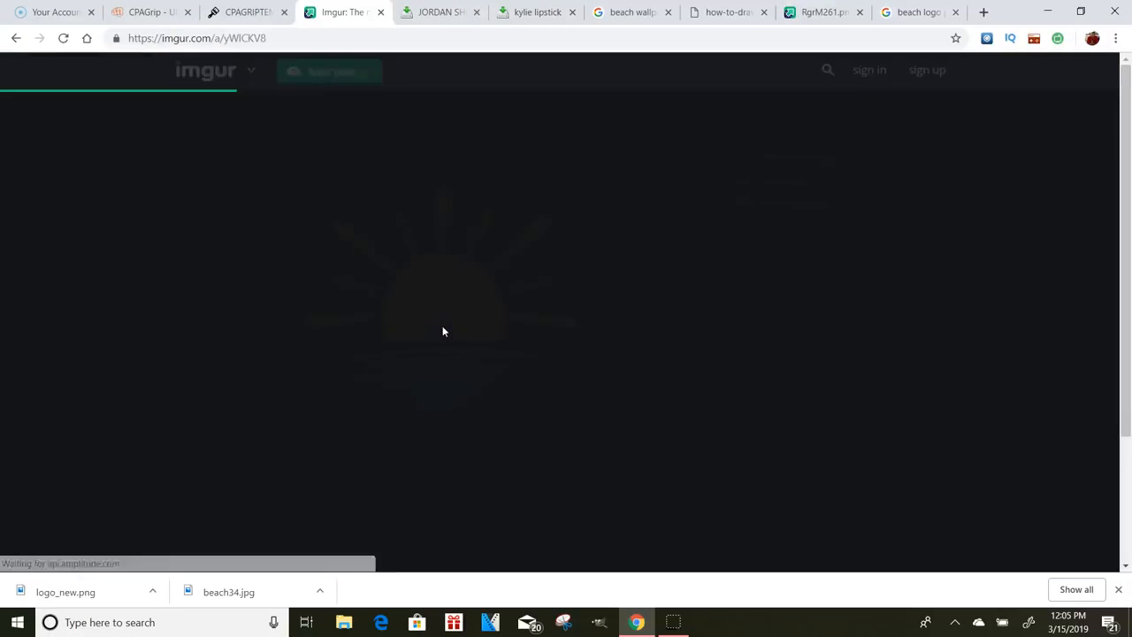
pyautogui.moveTo(593, 176); pyautogui.dragTo(488, 173)
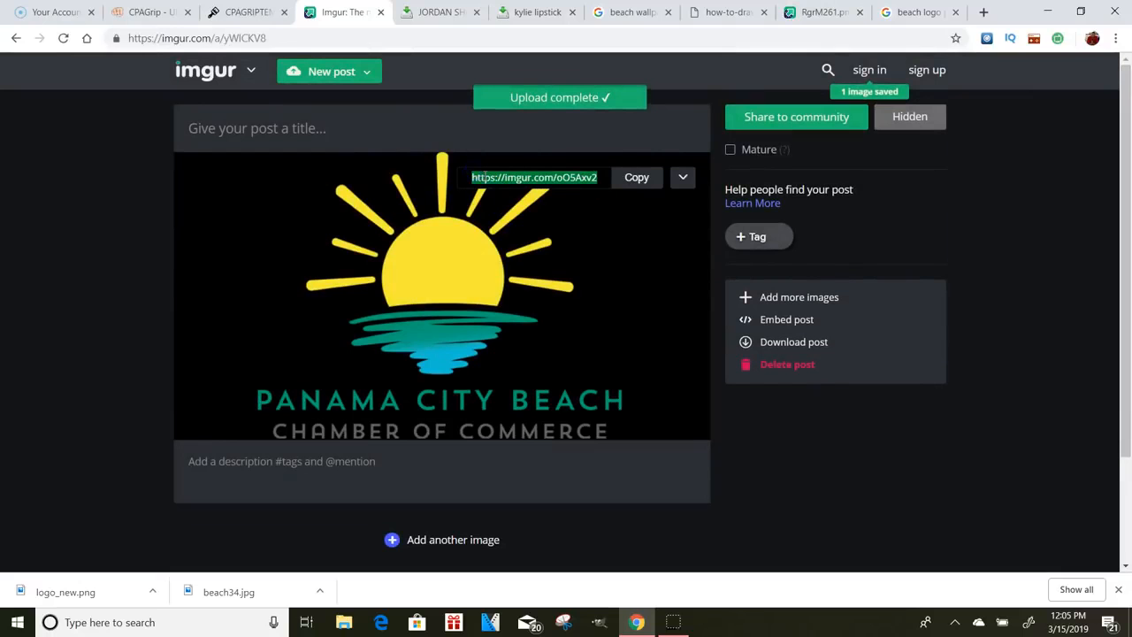
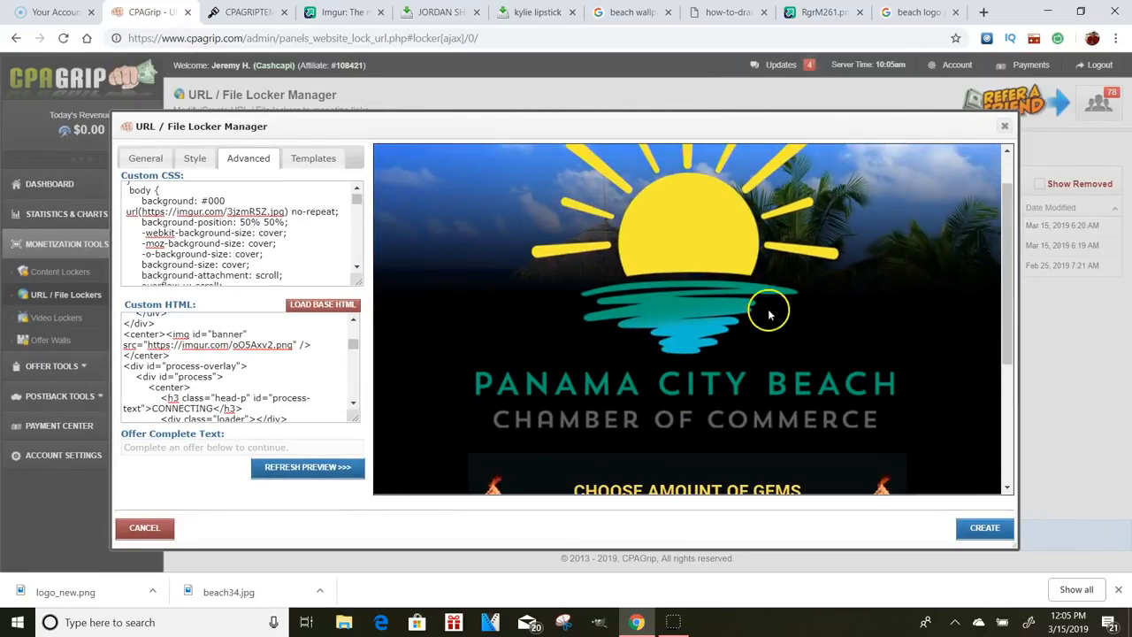
# Step: Replace the "CHOOSE AMOUNT OF GEMS" heading in the locker's Custom HTML with "ChOOSE VACATION LOCATION" and check it in the refreshed preview
pyautogui.moveTo(1012, 212); pyautogui.dragTo(969, 362)
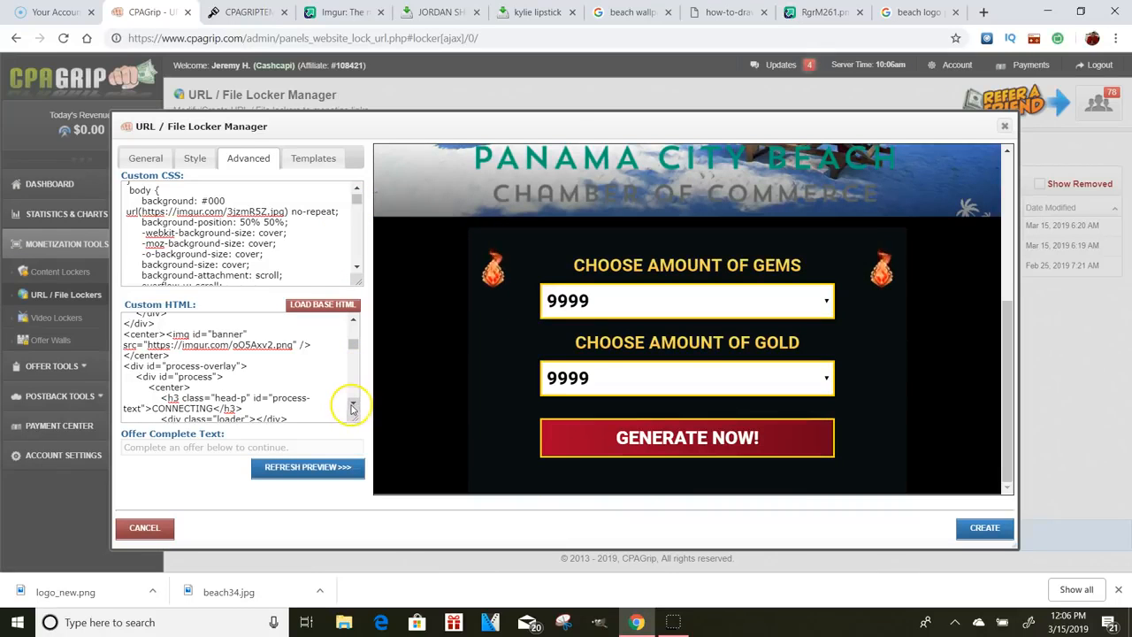
pyautogui.rightClick(352, 407)
pyautogui.click(352, 407)
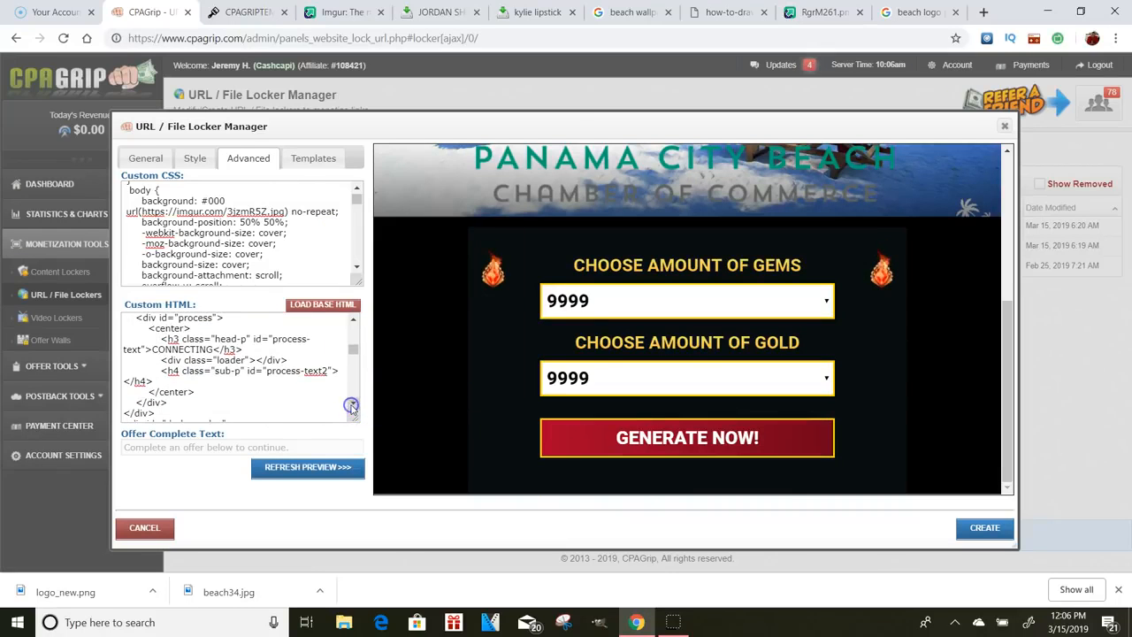
pyautogui.moveTo(572, 265); pyautogui.dragTo(788, 265)
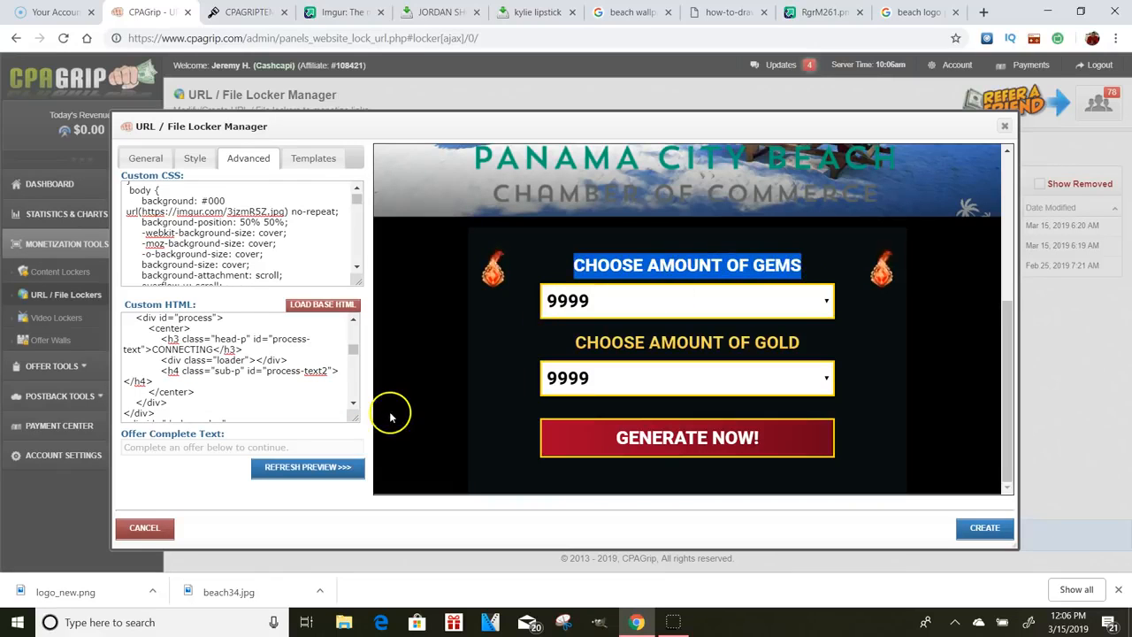
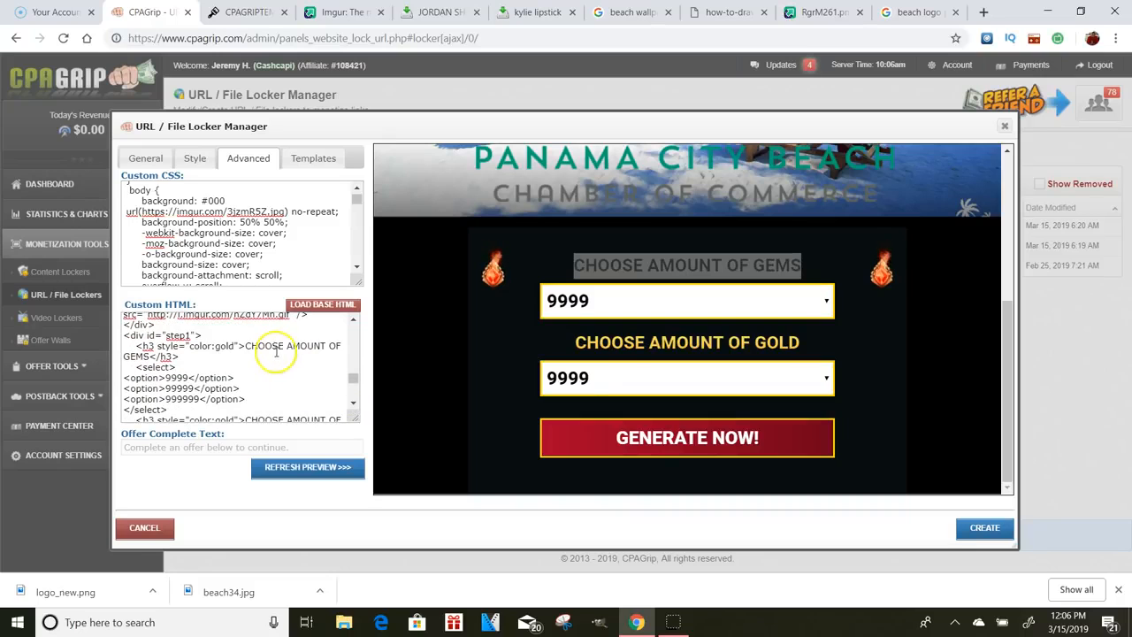
pyautogui.moveTo(246, 345); pyautogui.dragTo(200, 351)
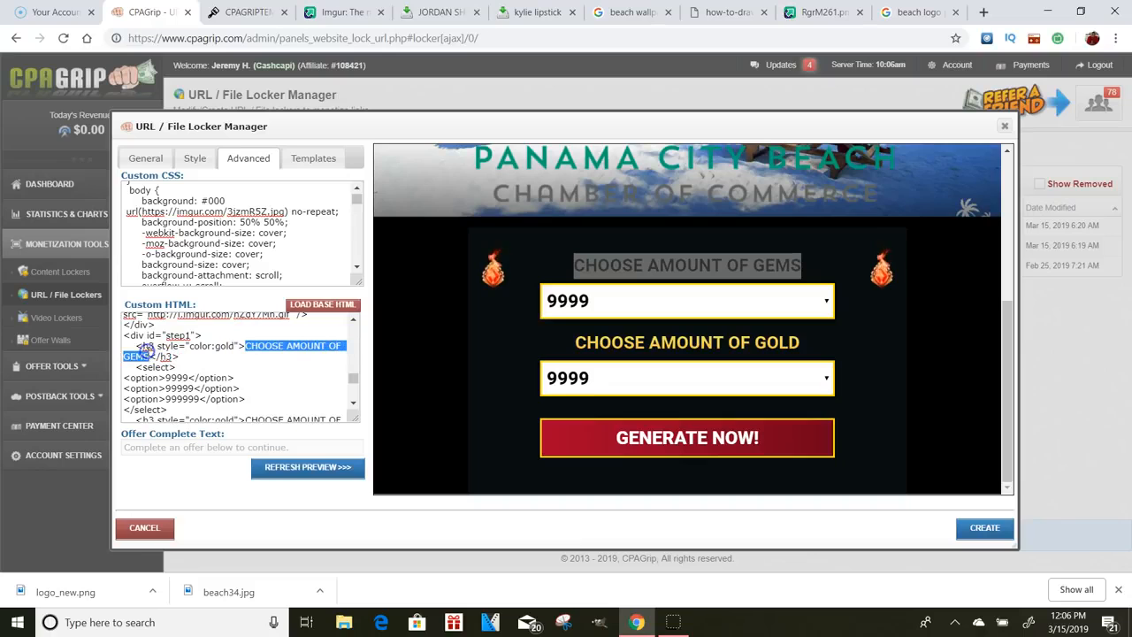
pyautogui.press('BackSpace')
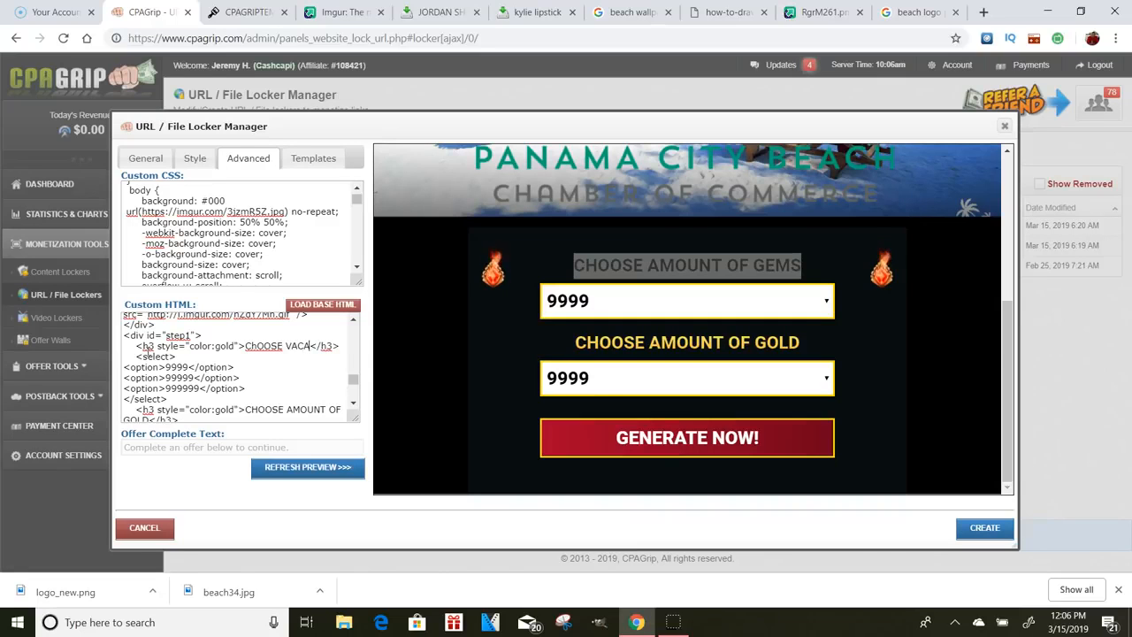
pyautogui.write('TION LOCATION')
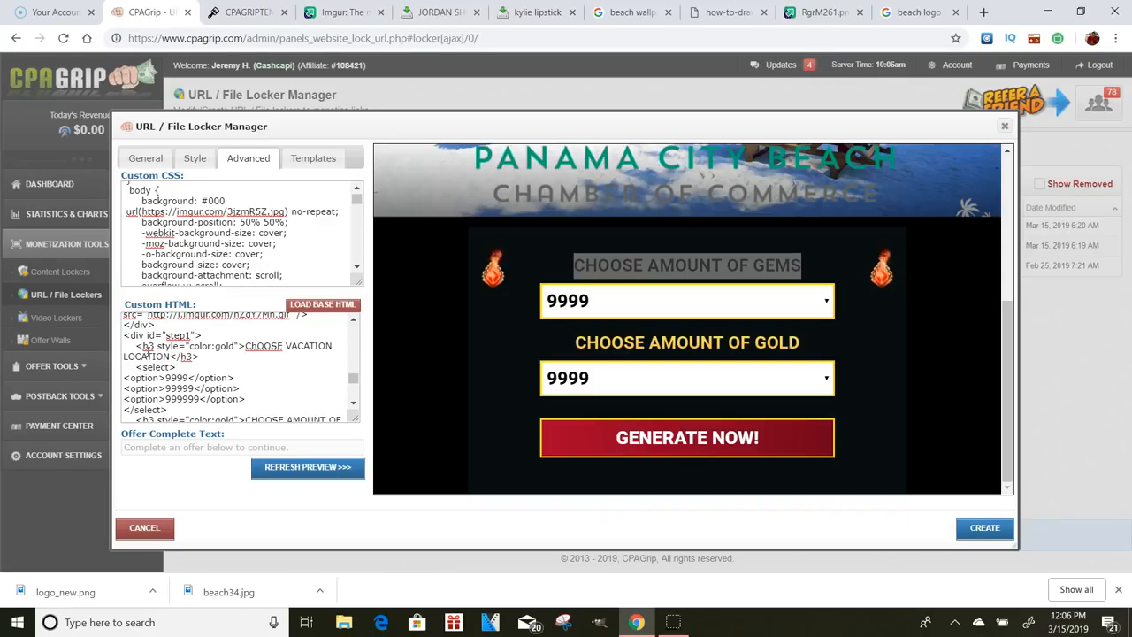
pyautogui.click(277, 469)
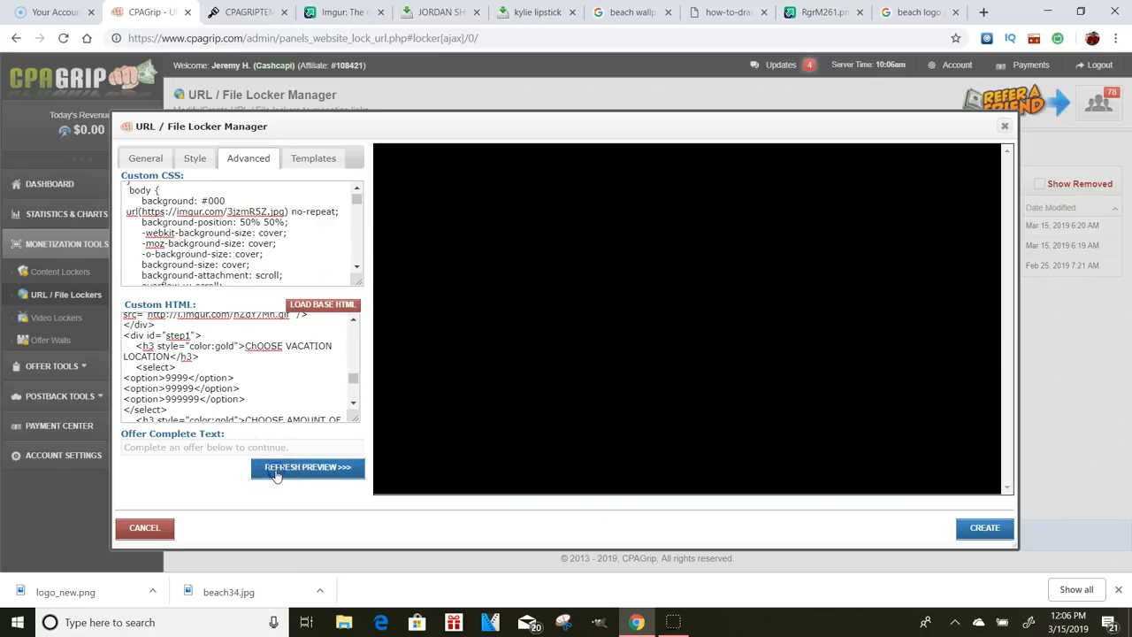
pyautogui.moveTo(1007, 189); pyautogui.dragTo(705, 332)
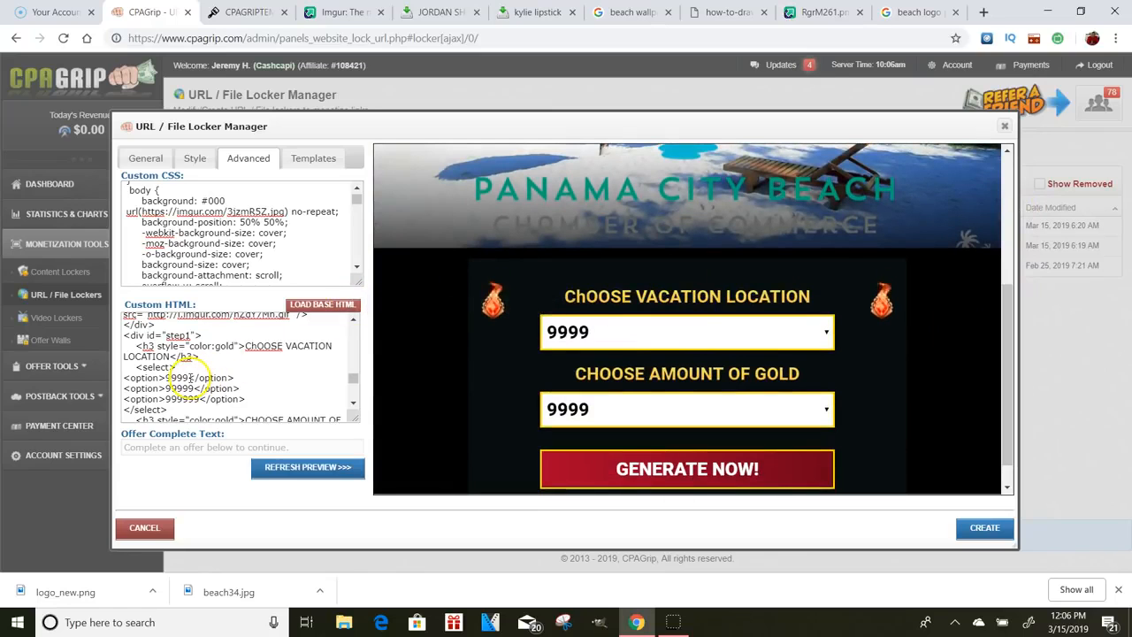
# Step: Check the vacation location choices in the preview and change the first option in the Custom HTML to BORA BORA
pyautogui.click(604, 332)
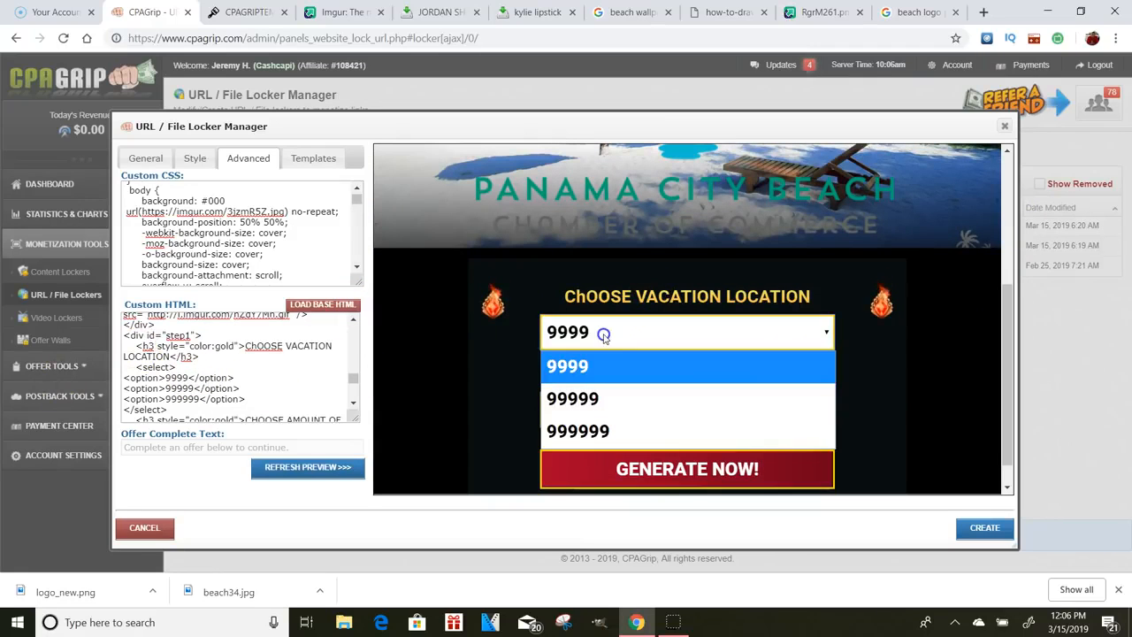
pyautogui.click(184, 378)
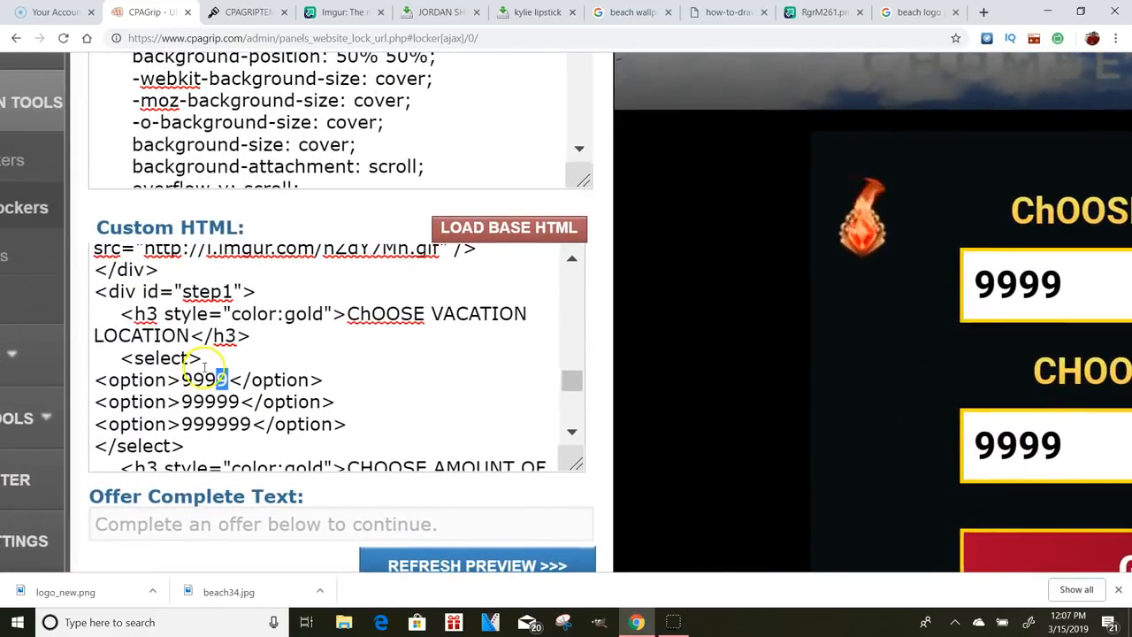
pyautogui.press('BackSpace')
pyautogui.press('BackSpace')
pyautogui.press('BackSpace')
pyautogui.press('BackSpace')
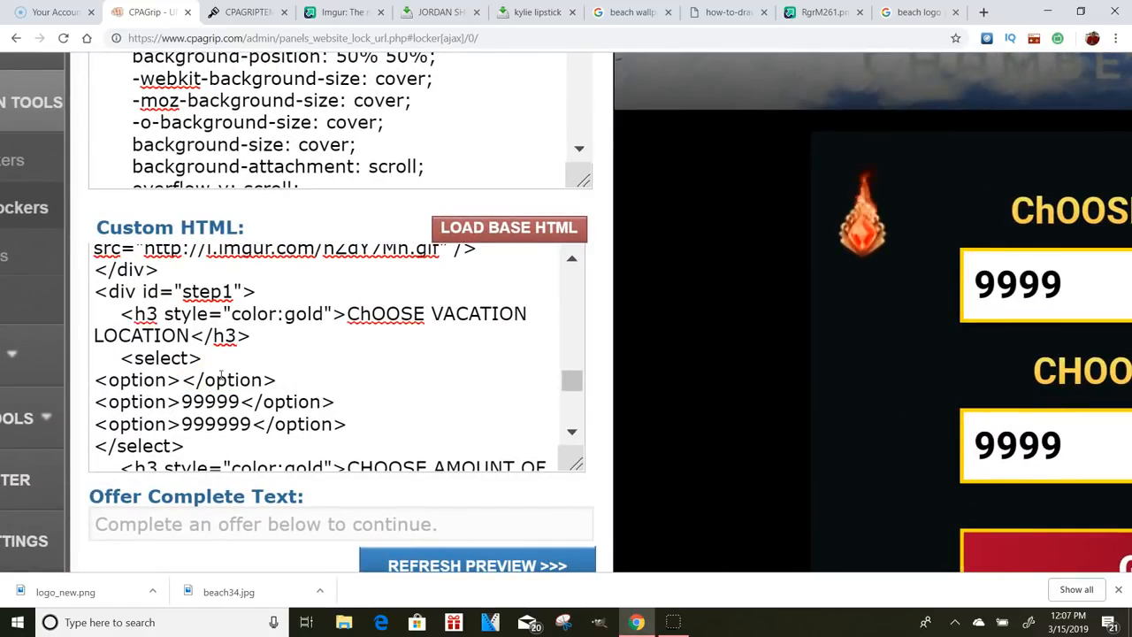
pyautogui.write('BORA BORA')
# Step: Change the second vacation location option in the Custom HTML to PANAMA
pyautogui.click(239, 400)
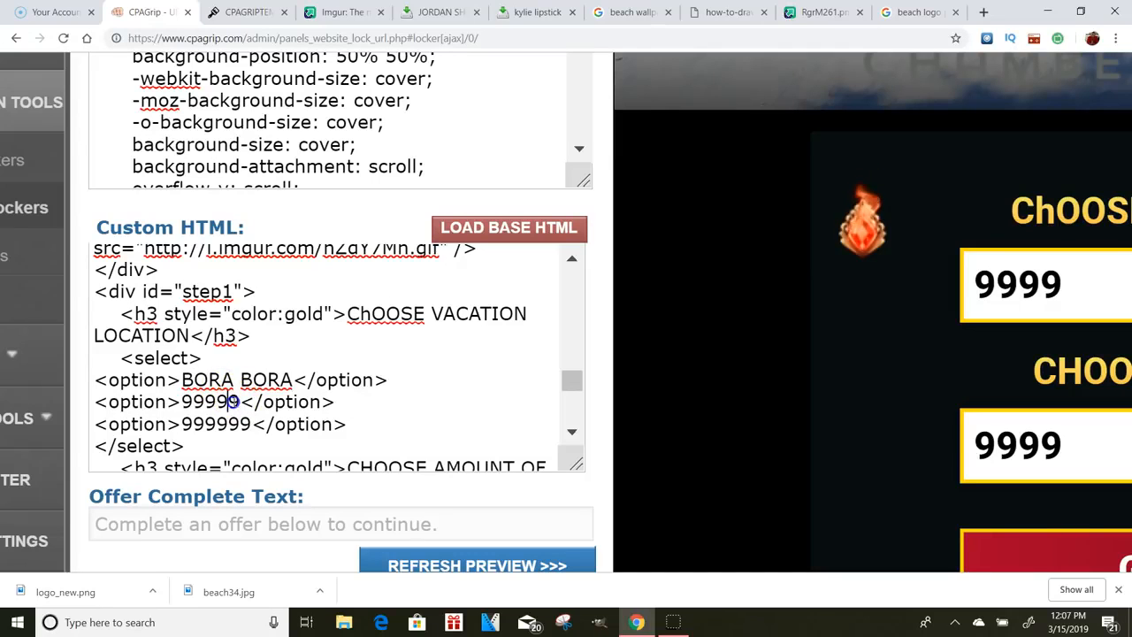
pyautogui.press('BackSpace')
pyautogui.press('BackSpace')
pyautogui.press('BackSpace')
pyautogui.press('BackSpace')
pyautogui.press('BackSpace')
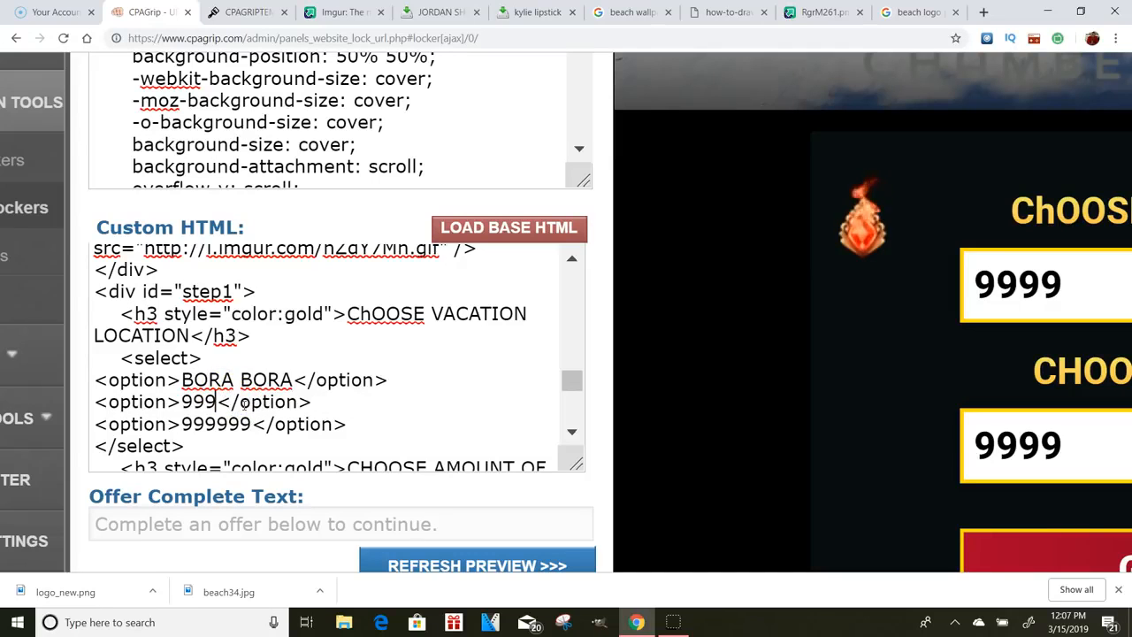
pyautogui.write('PANAMA')
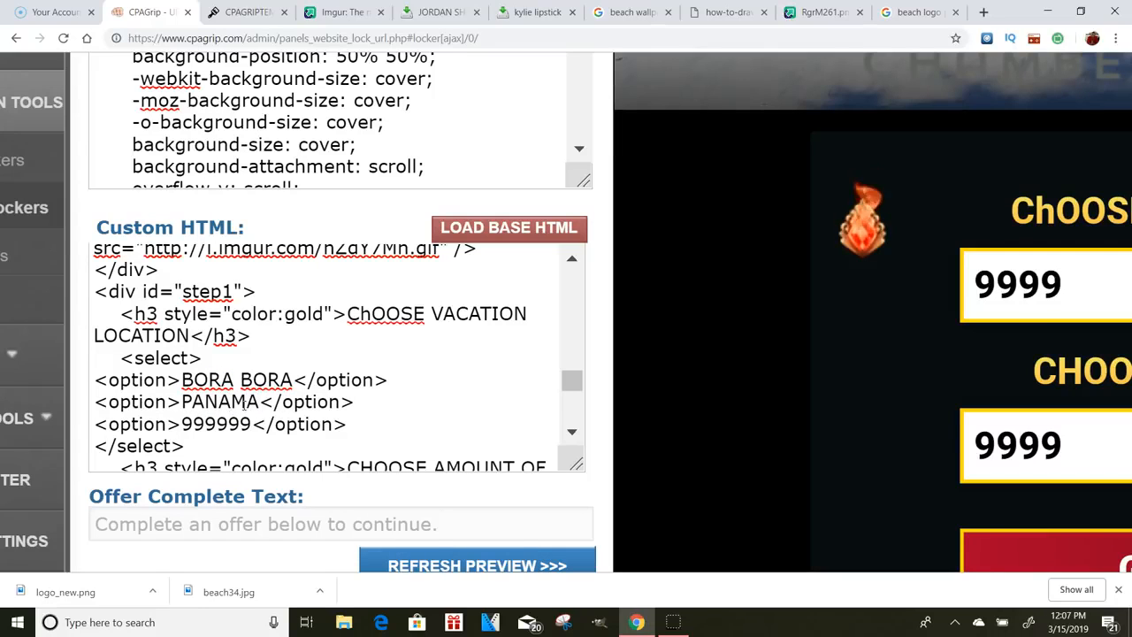
# Step: Complete the second vacation location option as PANAMA CITY and change the third option to DUBAI in the Custom HTML
pyautogui.write(' CITY')
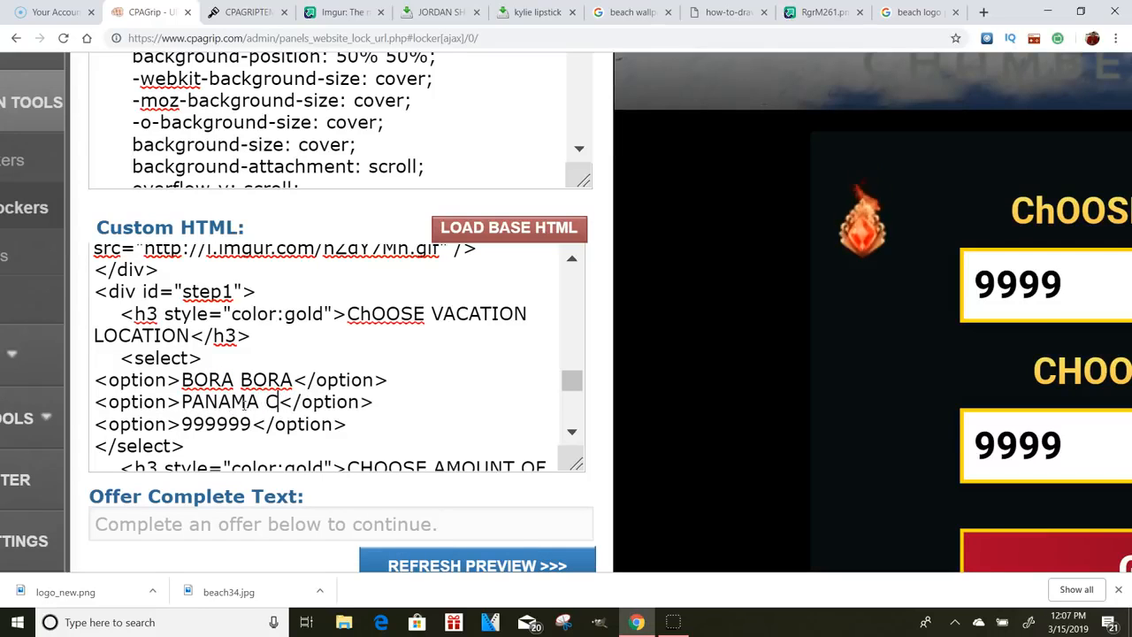
pyautogui.press('BackSpace')
pyautogui.press('BackSpace')
pyautogui.press('BackSpace')
pyautogui.press('BackSpace')
pyautogui.press('BackSpace')
pyautogui.write('DUBAI')
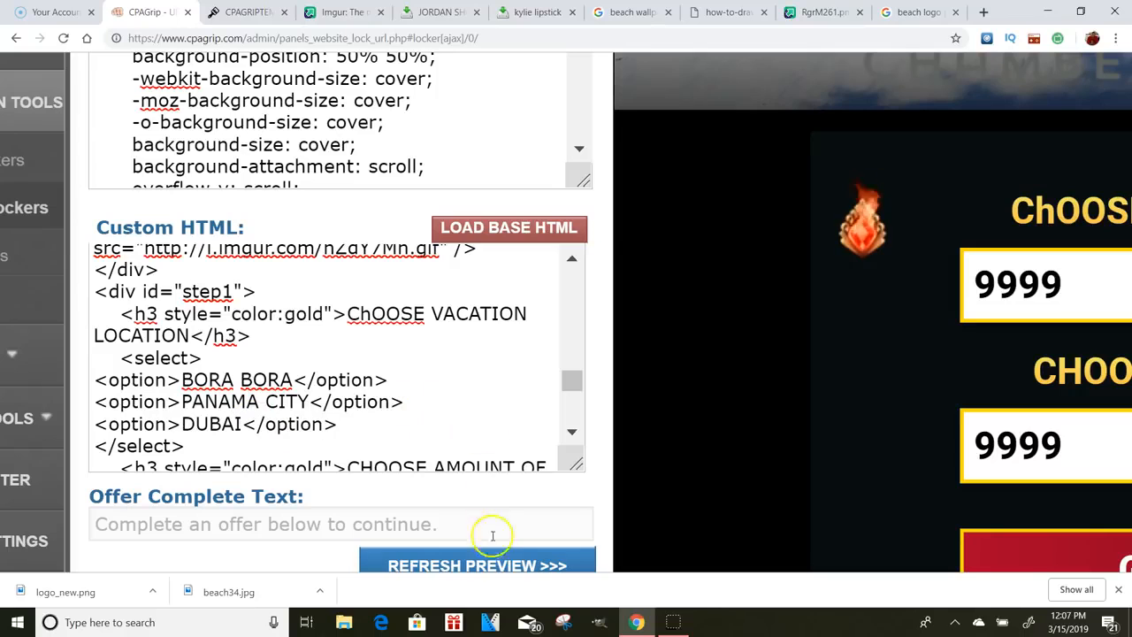
# Step: Refresh the preview and check the choices in the vacation location list
pyautogui.click(485, 565)
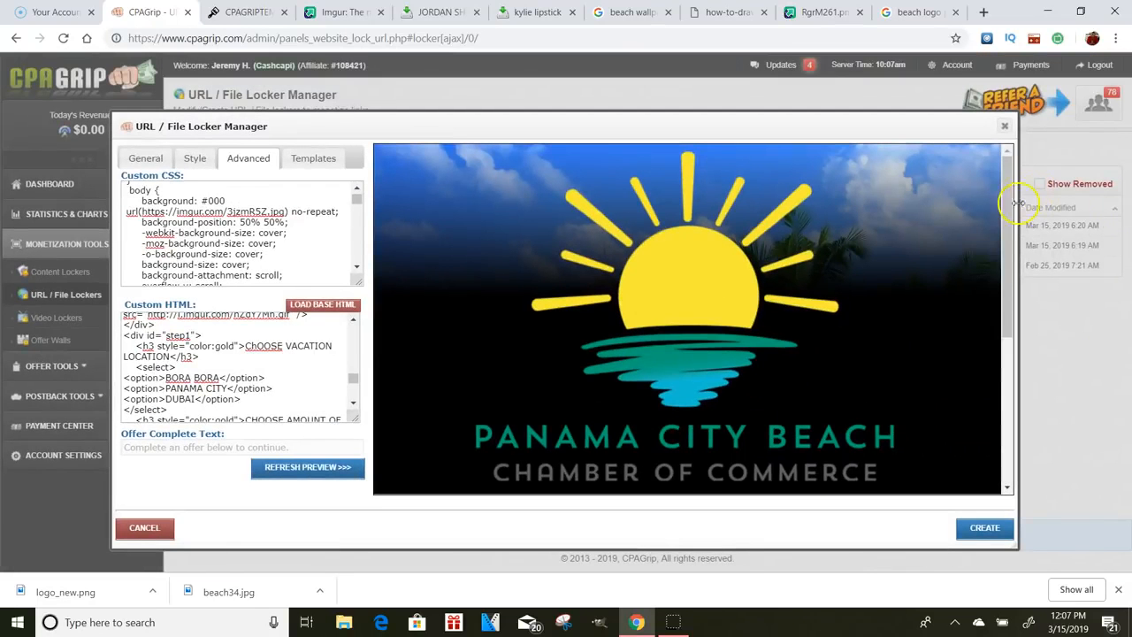
pyautogui.scroll(-3, 1006, 212)
pyautogui.click(731, 346)
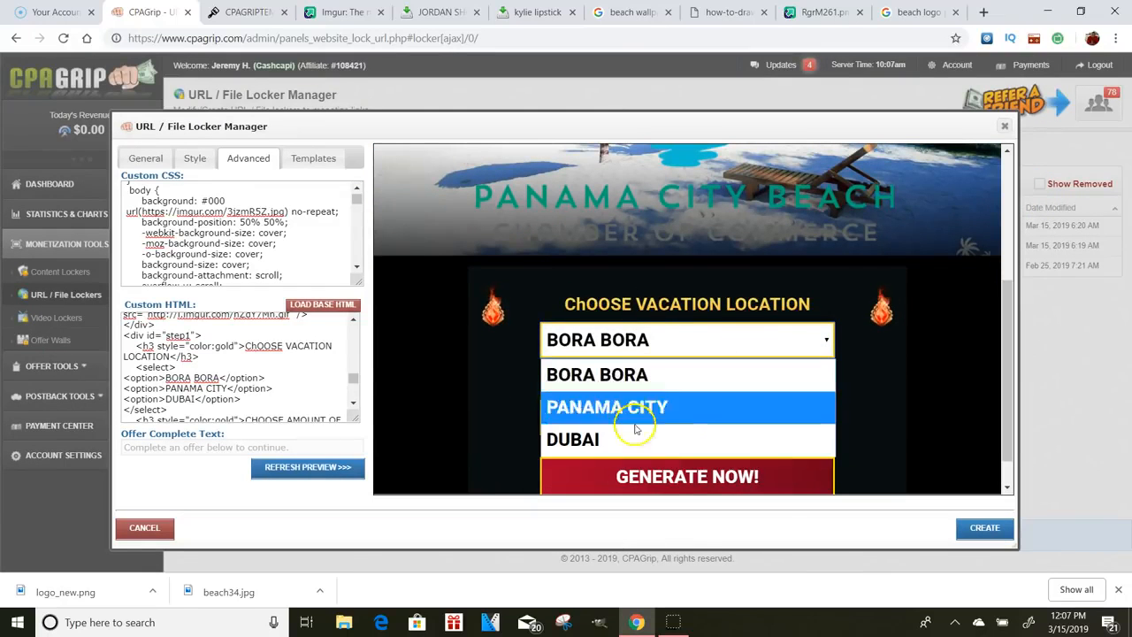
pyautogui.click(917, 297)
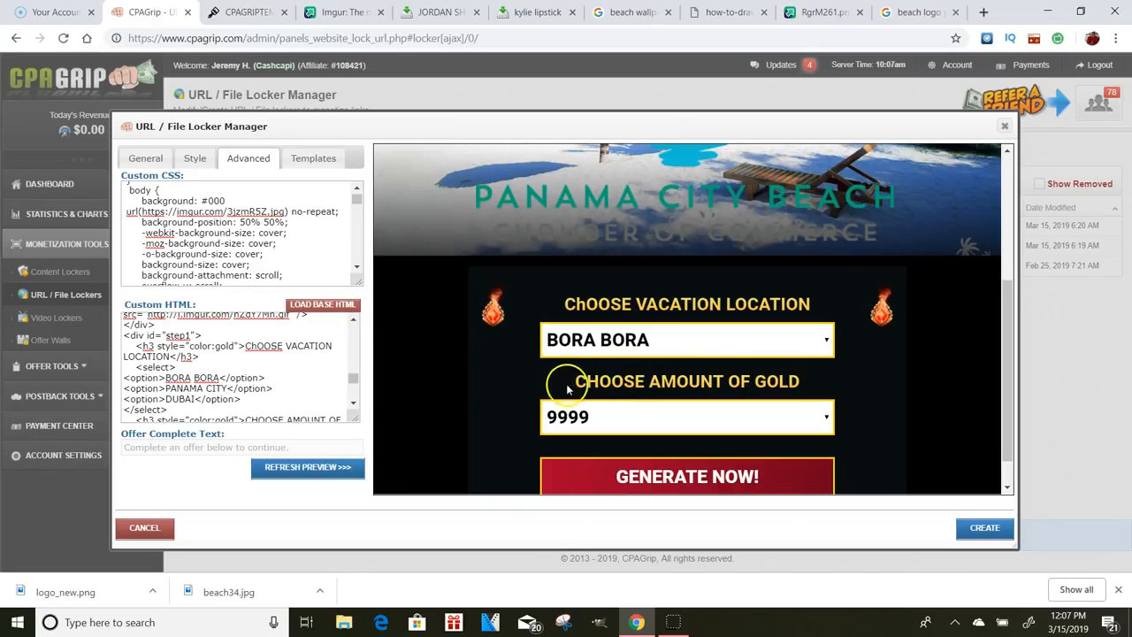
# Step: Replace the "CHOOSE AMOUNT OF GOLD" heading in the Custom HTML with "HOW MANY VISTORS"
pyautogui.moveTo(567, 389); pyautogui.dragTo(801, 382)
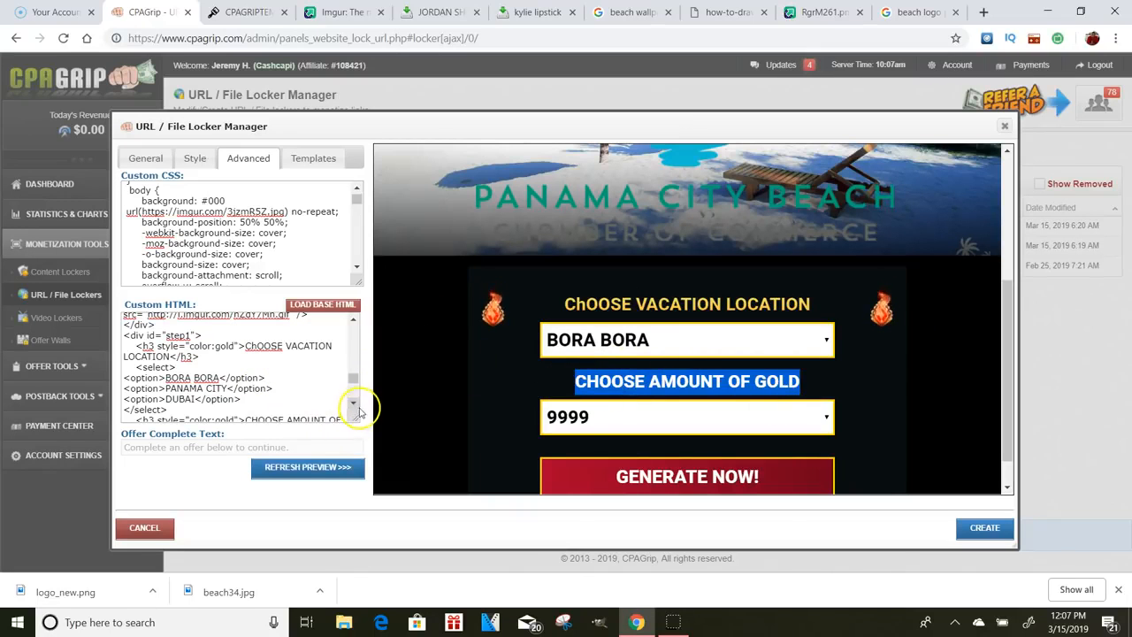
pyautogui.click(353, 404)
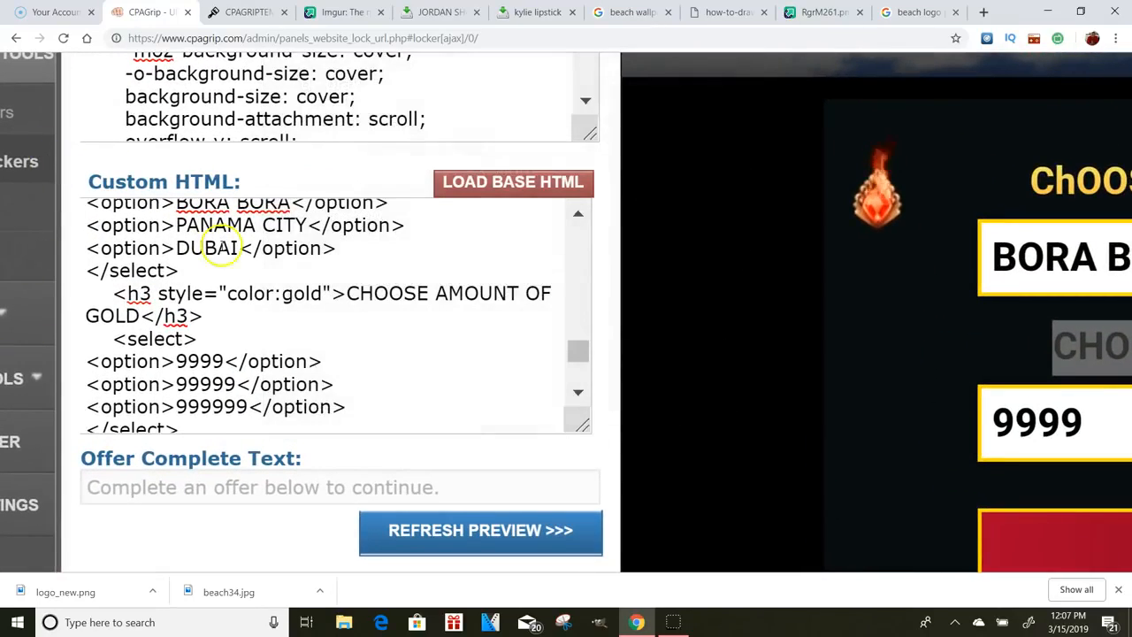
pyautogui.moveTo(347, 292); pyautogui.dragTo(150, 316)
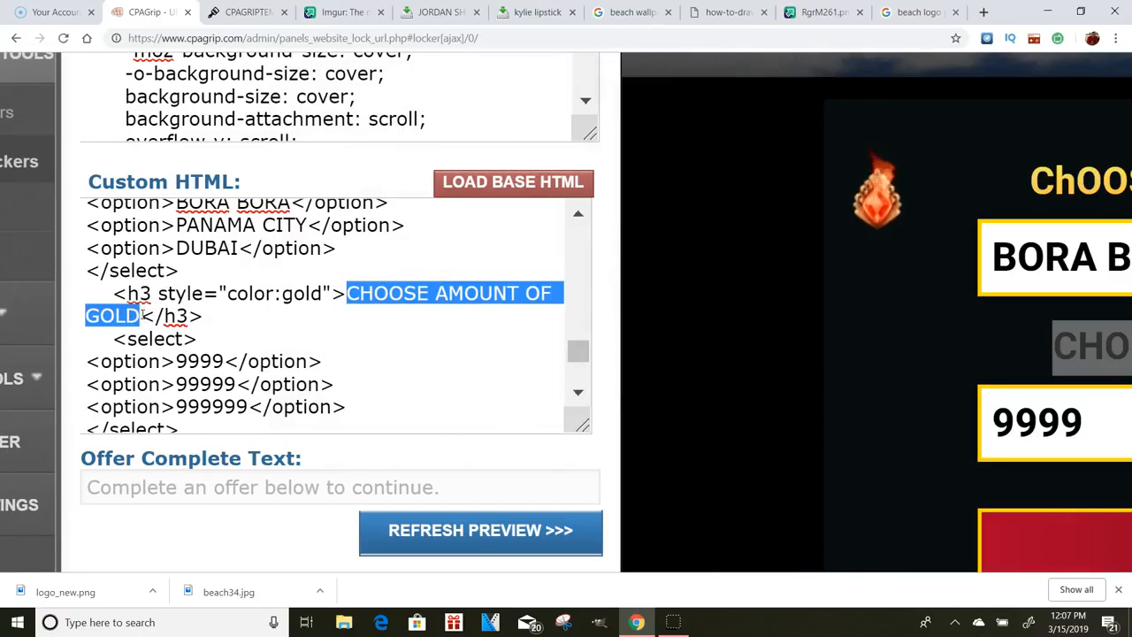
pyautogui.press('BackSpace')
pyautogui.write('HOW')
pyautogui.press('BackSpace')
pyautogui.press('BackSpace')
pyautogui.press('BackSpace')
pyautogui.write('HOW MANY VISTORS')
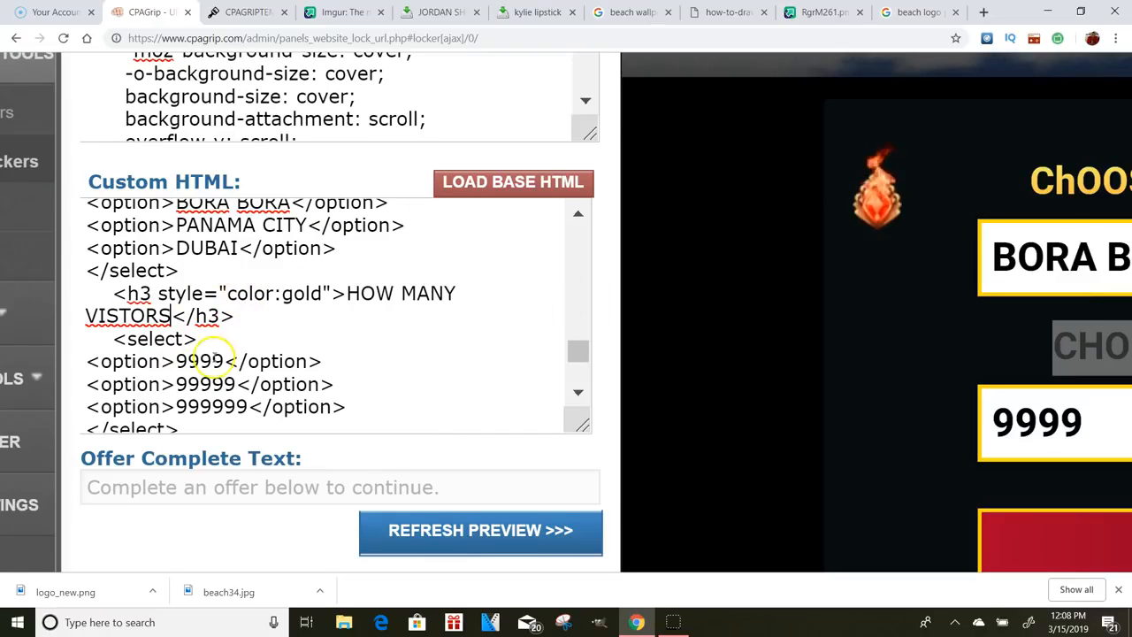
# Step: Change the first option under the visitors heading to 2 in the Custom HTML
pyautogui.press('BackSpace')
pyautogui.press('BackSpace')
pyautogui.press('BackSpace')
pyautogui.press('BackSpace')
pyautogui.write('2')
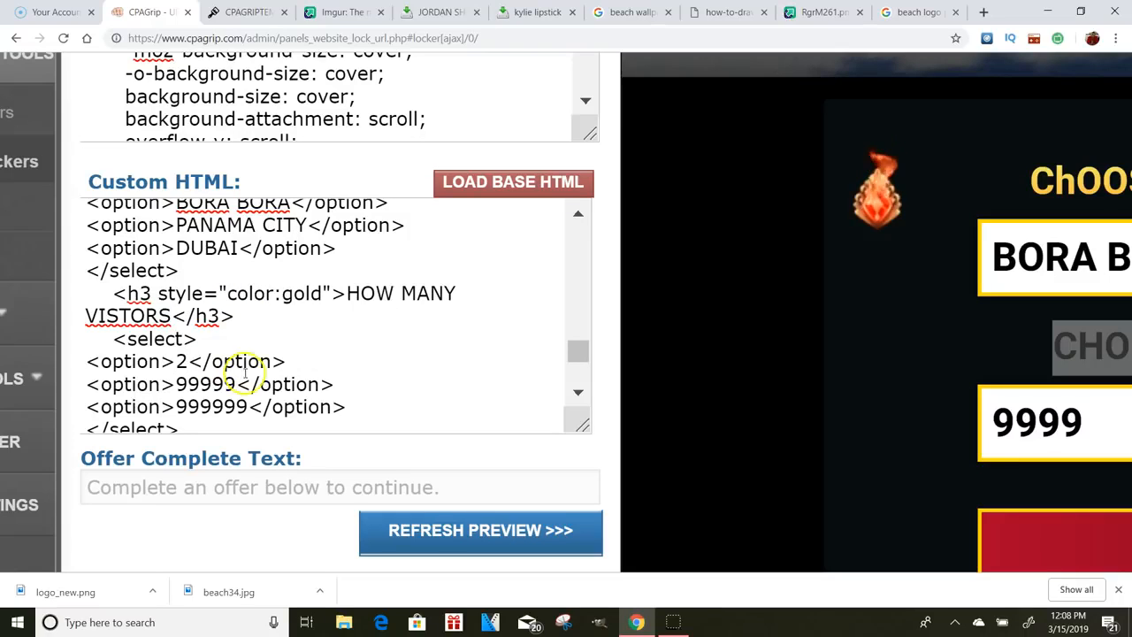
# Step: Change the second option under the visitors heading to 4 in the Custom HTML
pyautogui.click(238, 383)
pyautogui.press('BackSpace')
pyautogui.press('BackSpace')
pyautogui.press('BackSpace')
pyautogui.press('BackSpace')
pyautogui.press('BackSpace')
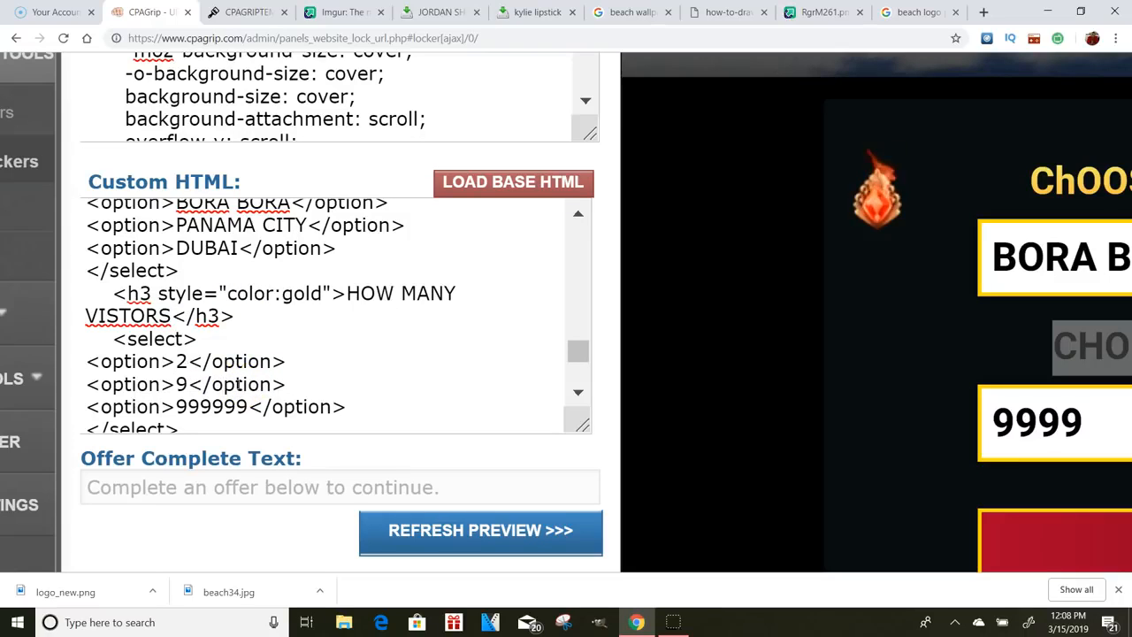
pyautogui.write('5')
# Step: Change the third option under the visitors heading to 6 in the Custom HTML
pyautogui.click(249, 406)
pyautogui.press('BackSpace')
pyautogui.press('BackSpace')
pyautogui.press('BackSpace')
pyautogui.press('BackSpace')
pyautogui.press('BackSpace')
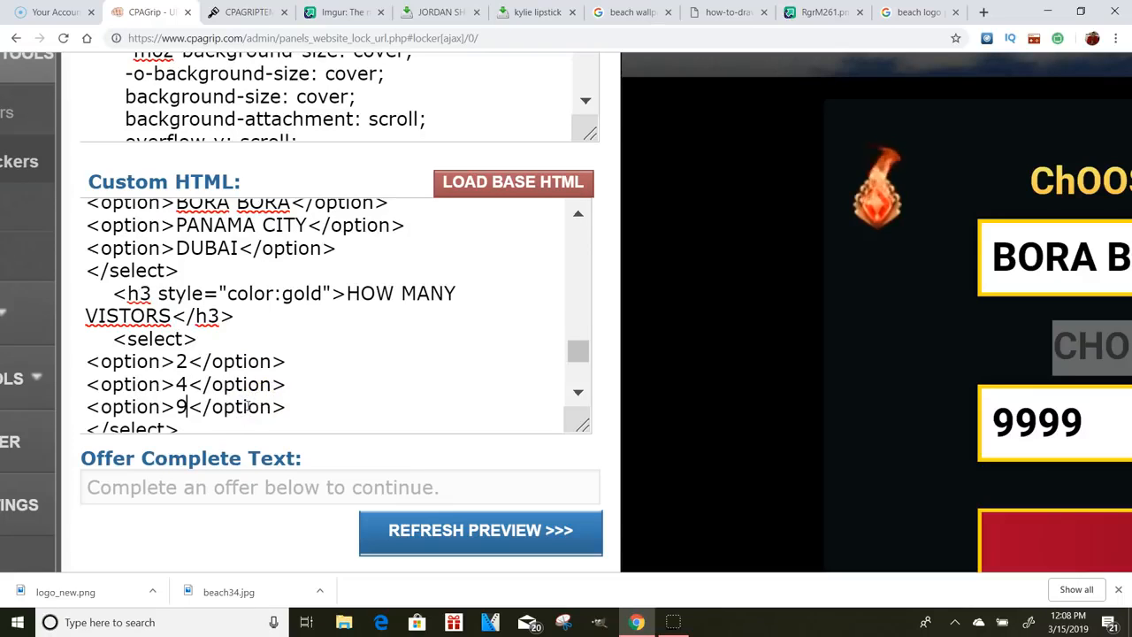
# Step: Refresh the preview and test the visitors list by choosing 4
pyautogui.click(435, 528)
pyautogui.scroll(-5, 436, 529)
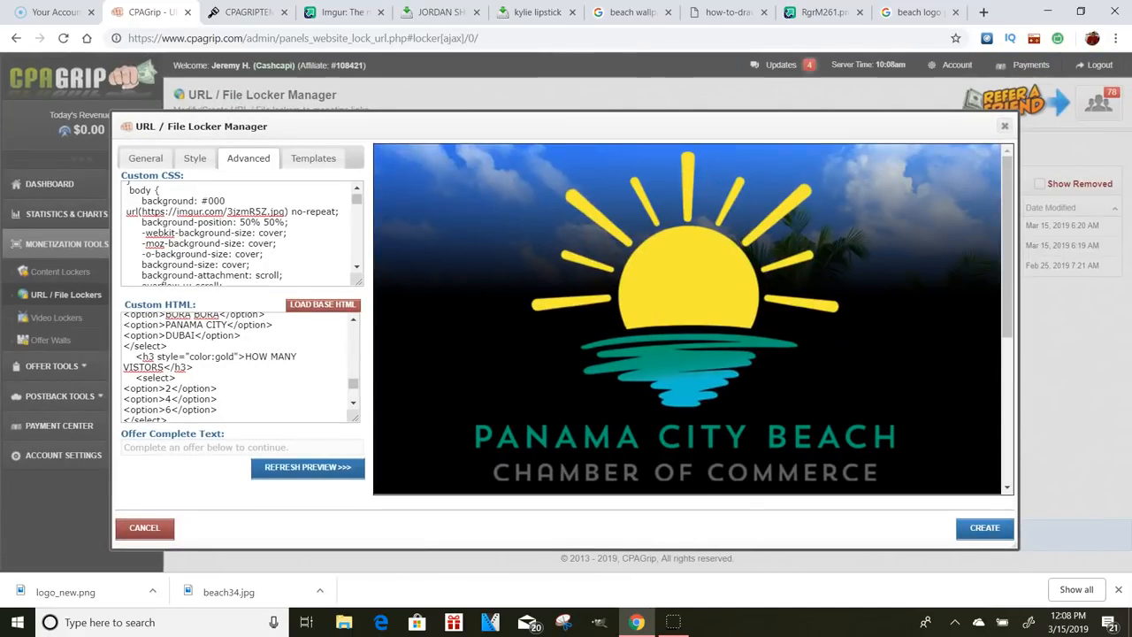
pyautogui.moveTo(1014, 280); pyautogui.dragTo(1013, 407)
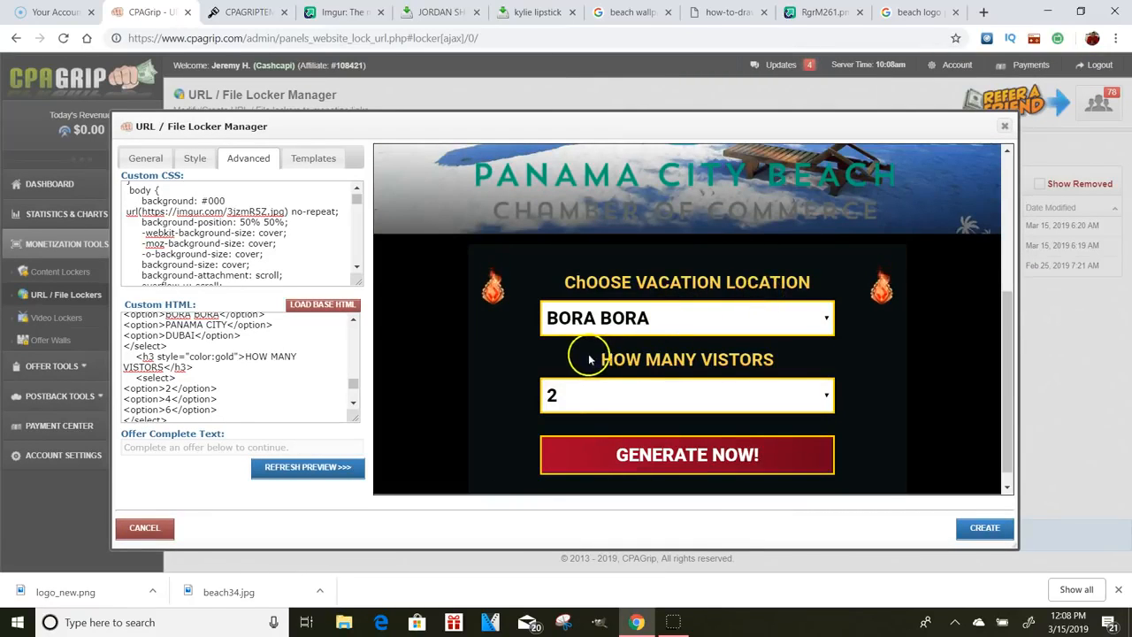
pyautogui.click(700, 393)
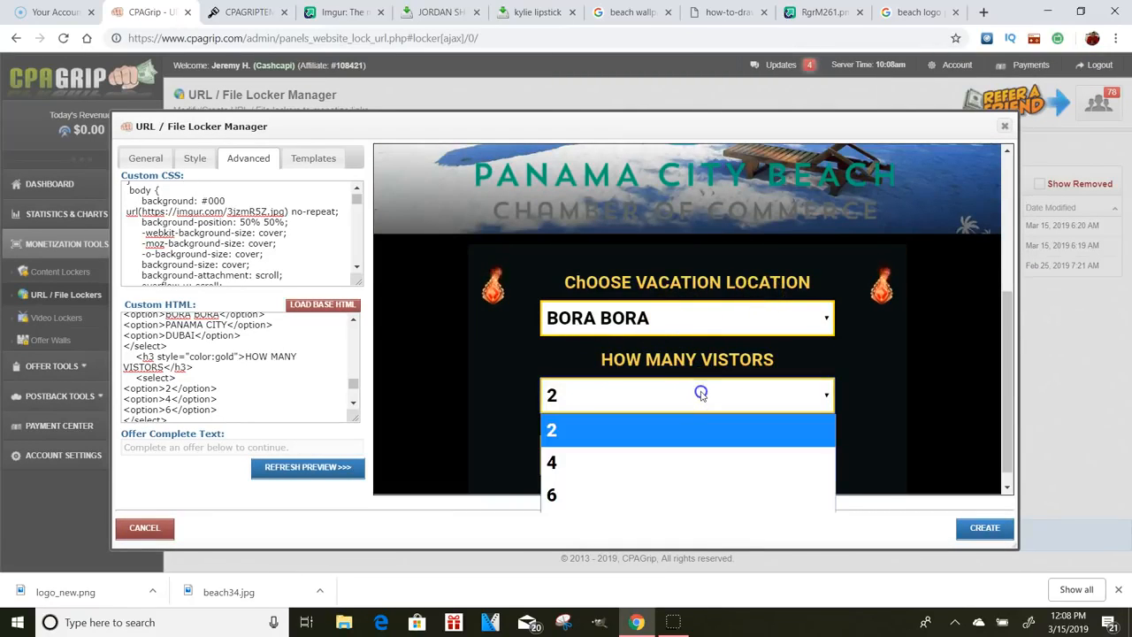
pyautogui.click(600, 461)
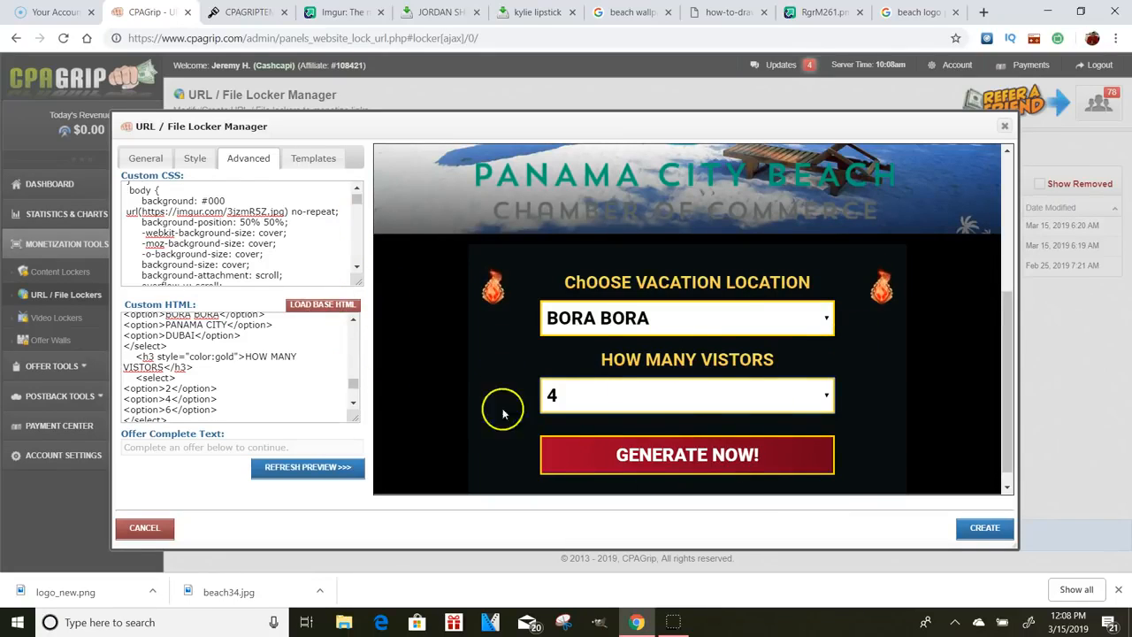
# Step: Replace the "GENERATE NOW!" button text in the Custom HTML with "BOOK MY VACTION"
pyautogui.click(352, 405)
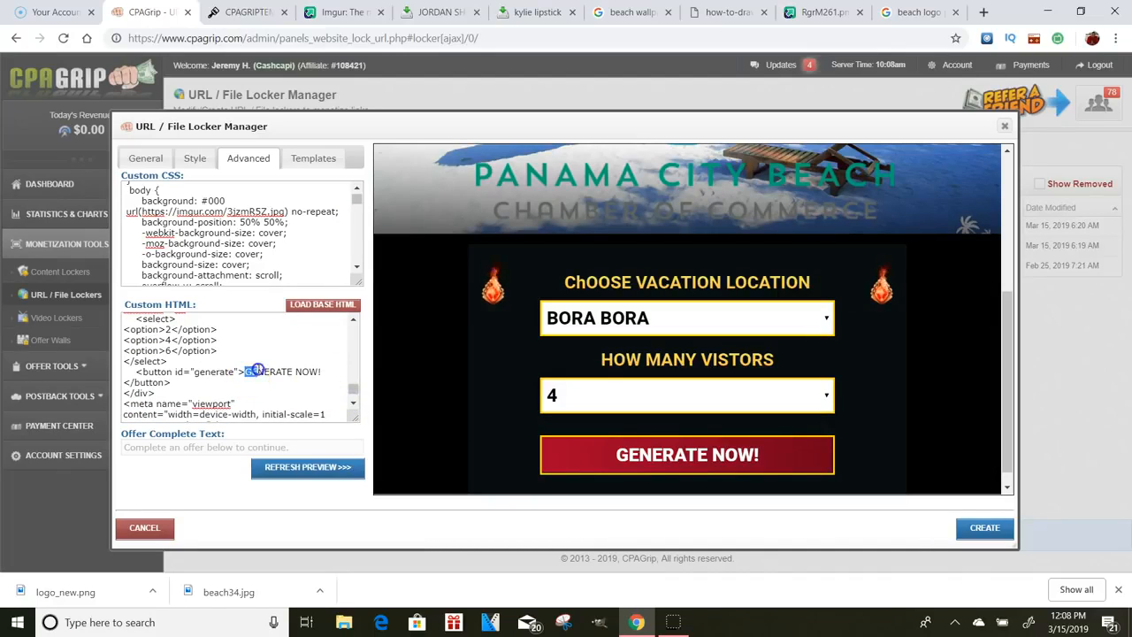
pyautogui.moveTo(324, 369); pyautogui.dragTo(324, 369)
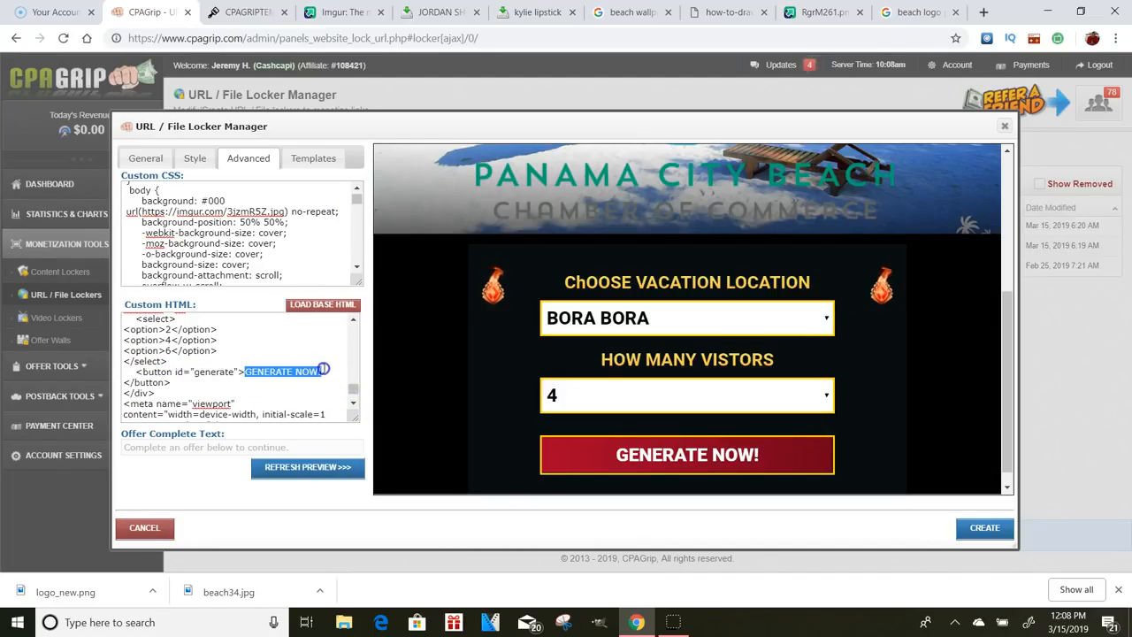
pyautogui.scroll(3, 241, 386)
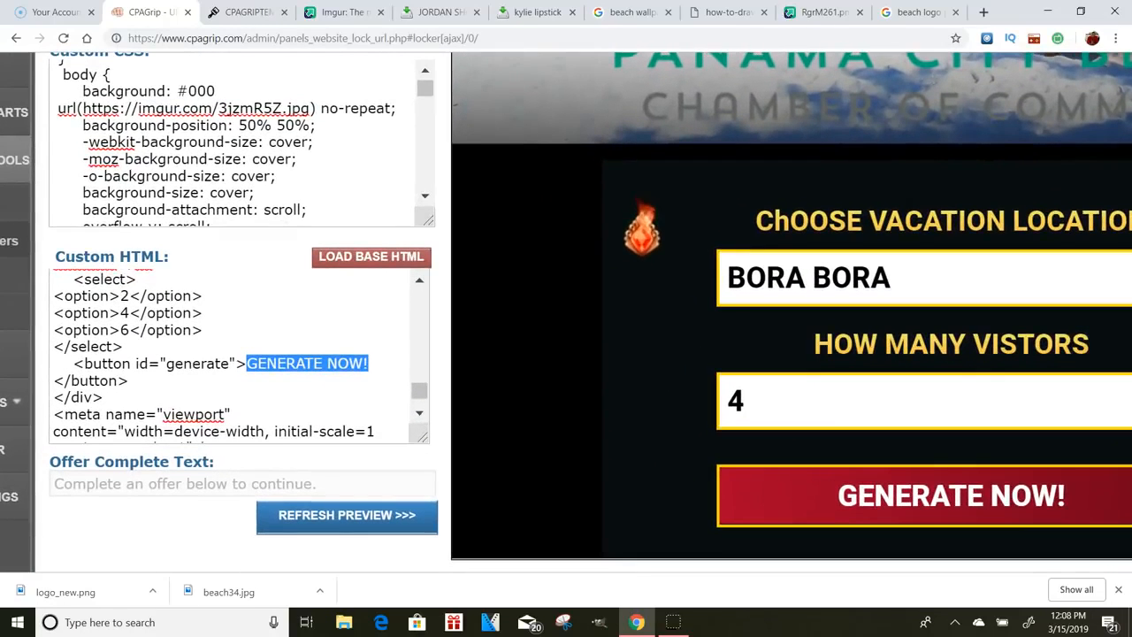
pyautogui.press('BackSpace')
pyautogui.write('b')
pyautogui.press('BackSpace')
pyautogui.write('BOOK M')
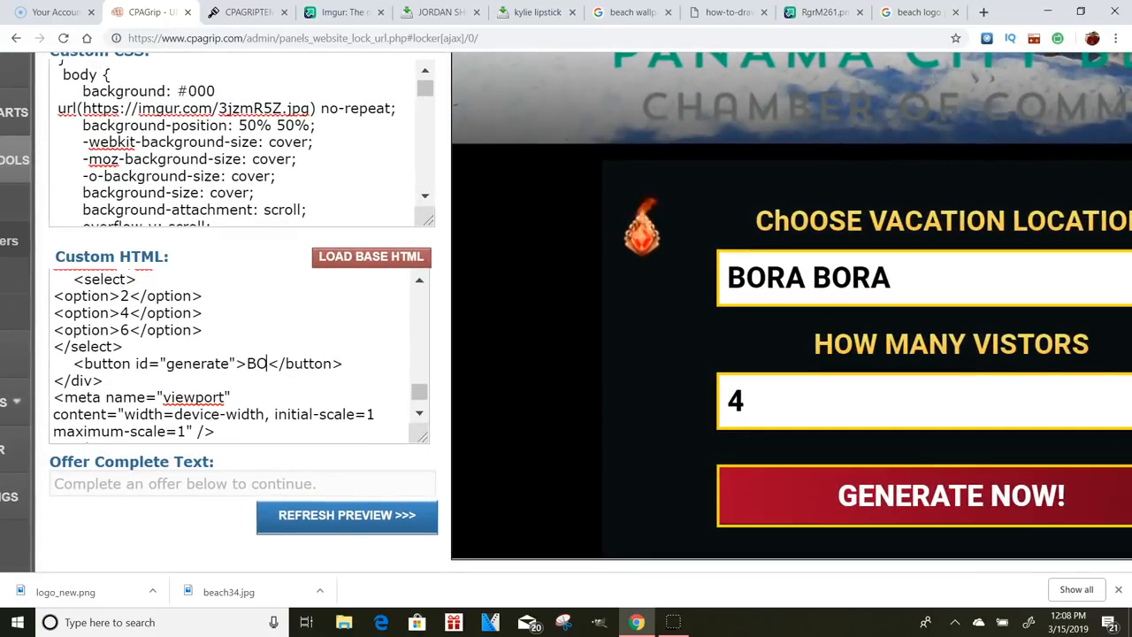
pyautogui.write('Y VA')
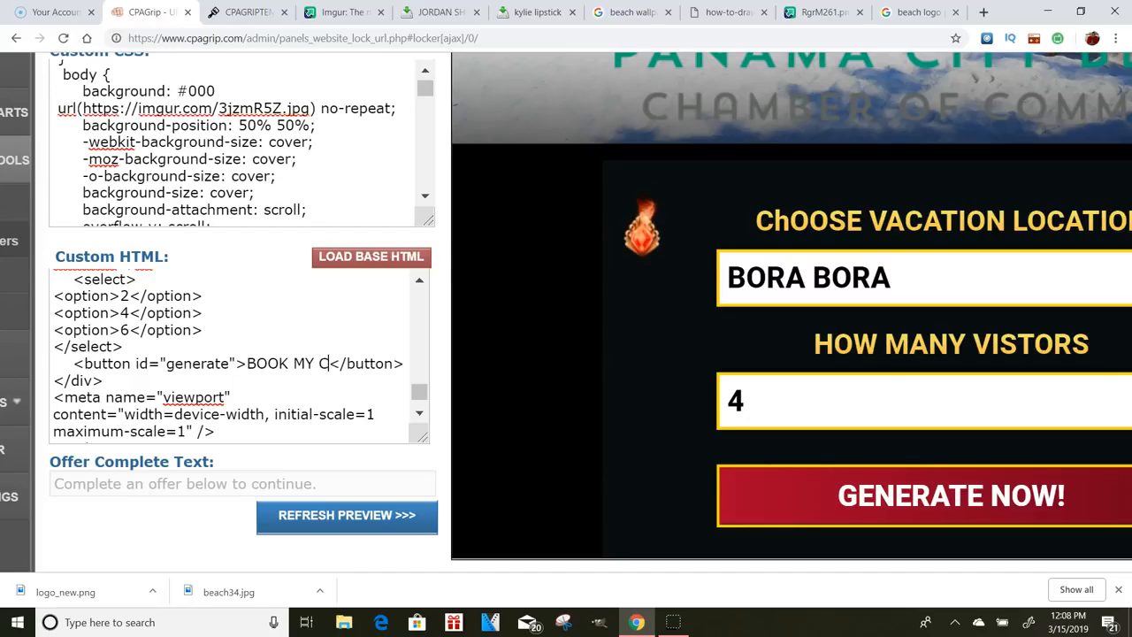
pyautogui.write('CTION')
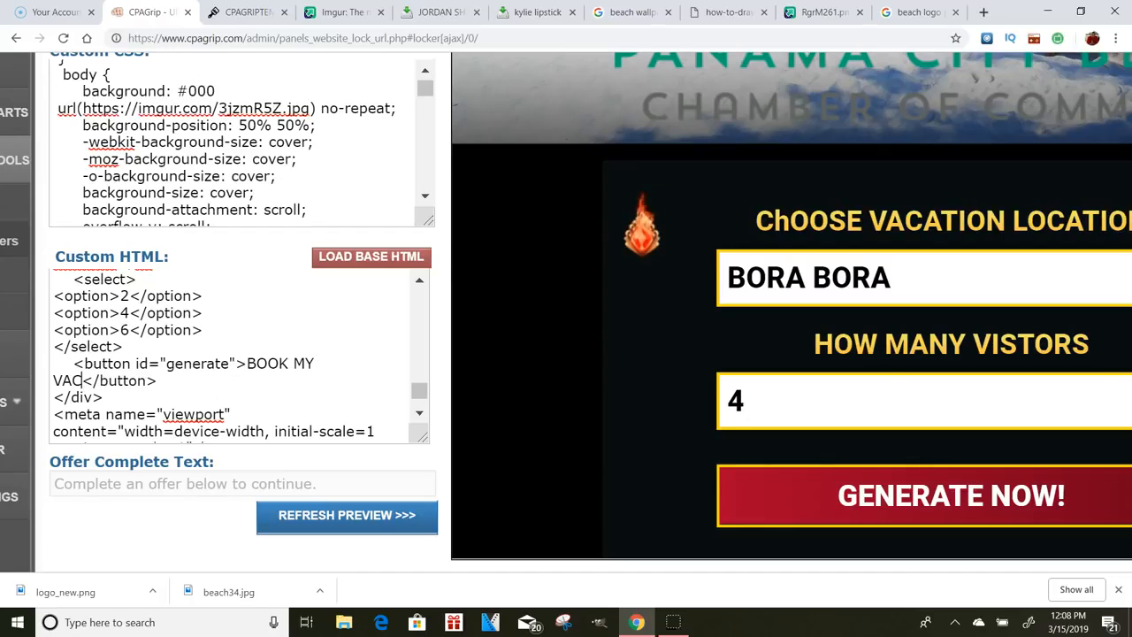
# Step: Refresh the preview and check the text of the booking button
pyautogui.click(345, 514)
pyautogui.scroll(-5, 1037, 213)
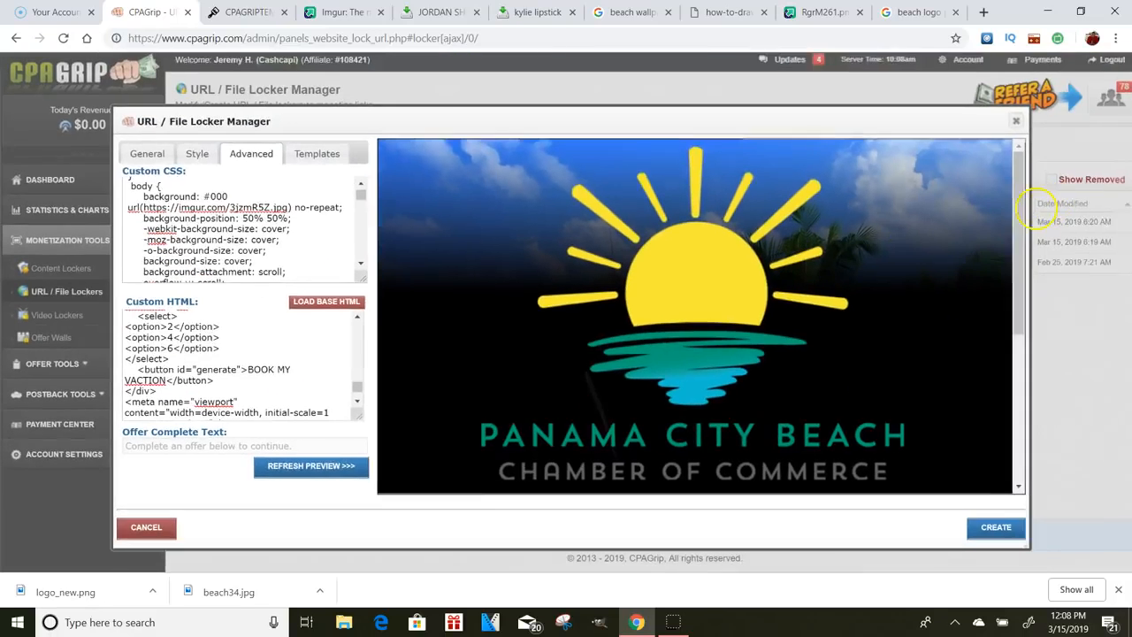
pyautogui.moveTo(1011, 217); pyautogui.dragTo(1004, 392)
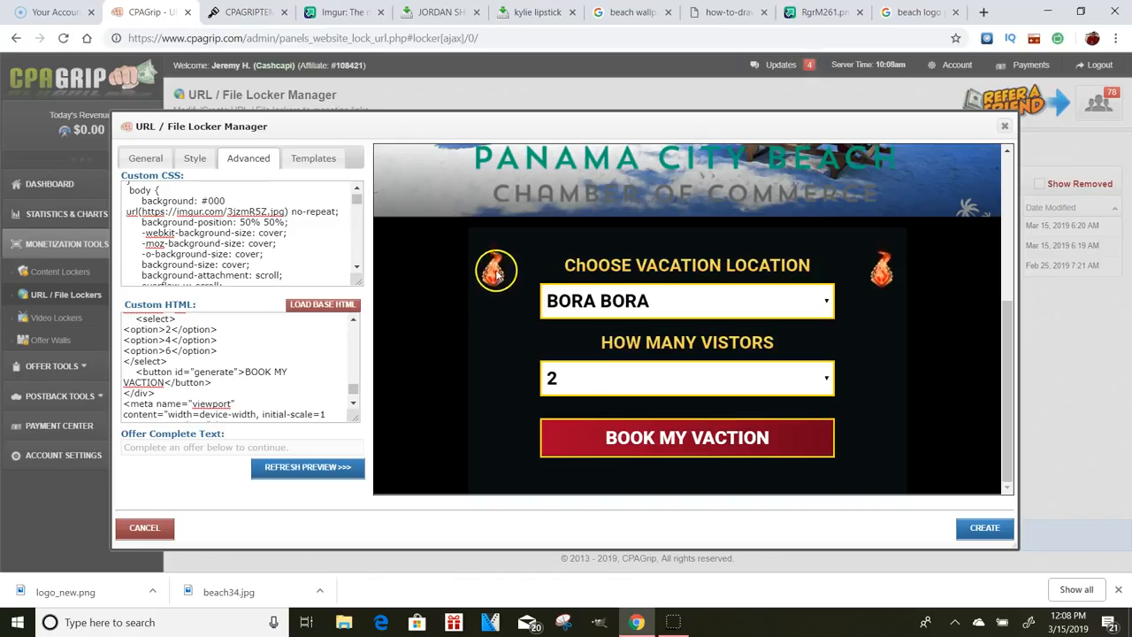
# Step: Delete the flame GIF addresses from the right-floating and left-floating image tags in the container section of the Custom HTML
pyautogui.keyDown('ctrl'); pyautogui.scroll(5, 519, 283); pyautogui.keyUp('ctrl')
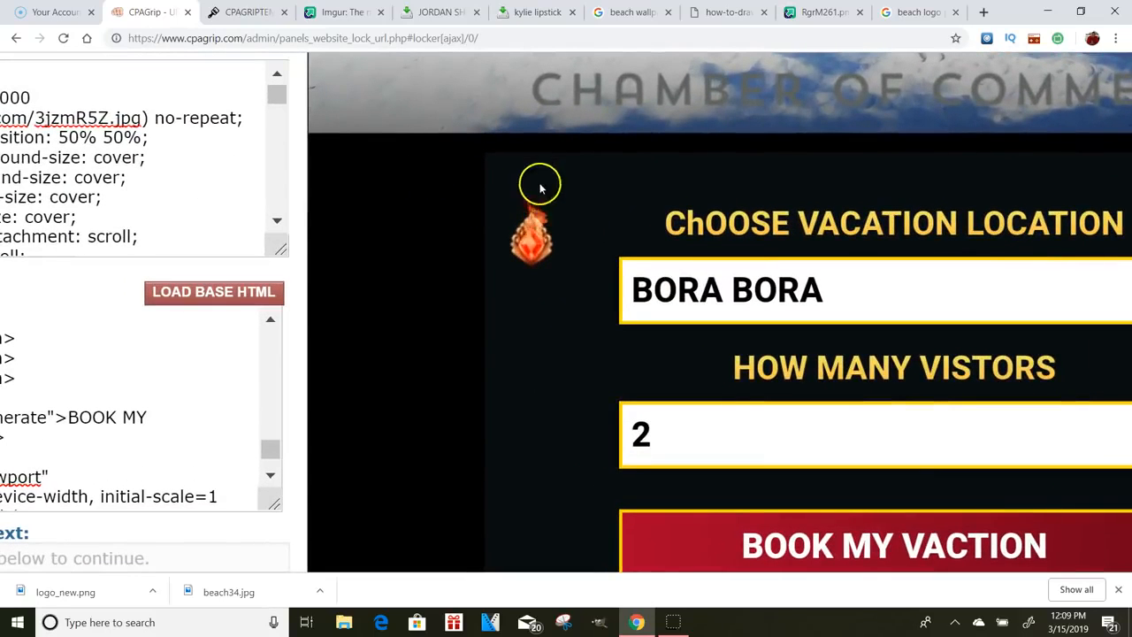
pyautogui.hscroll(-3, 532, 354)
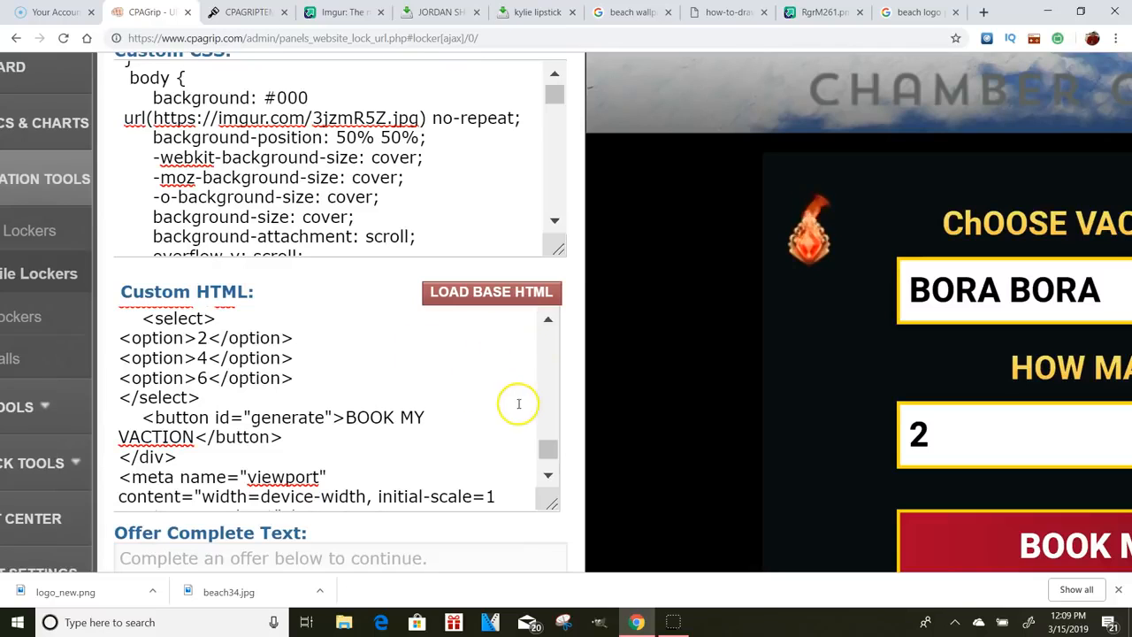
pyautogui.moveTo(549, 449); pyautogui.dragTo(562, 428)
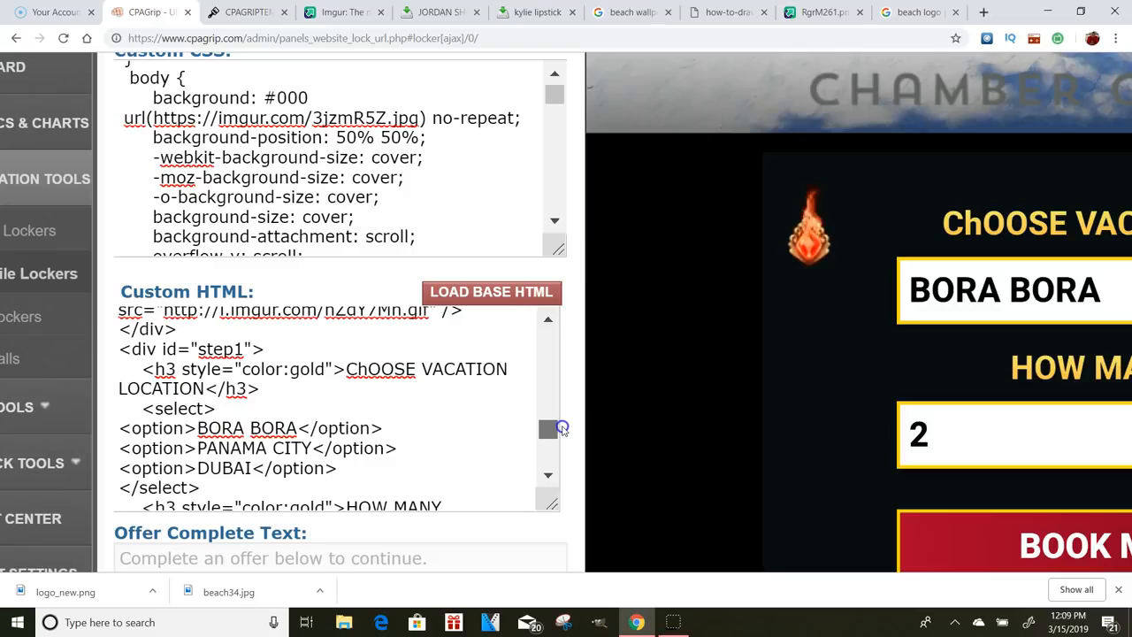
pyautogui.click(548, 323)
pyautogui.click(548, 324)
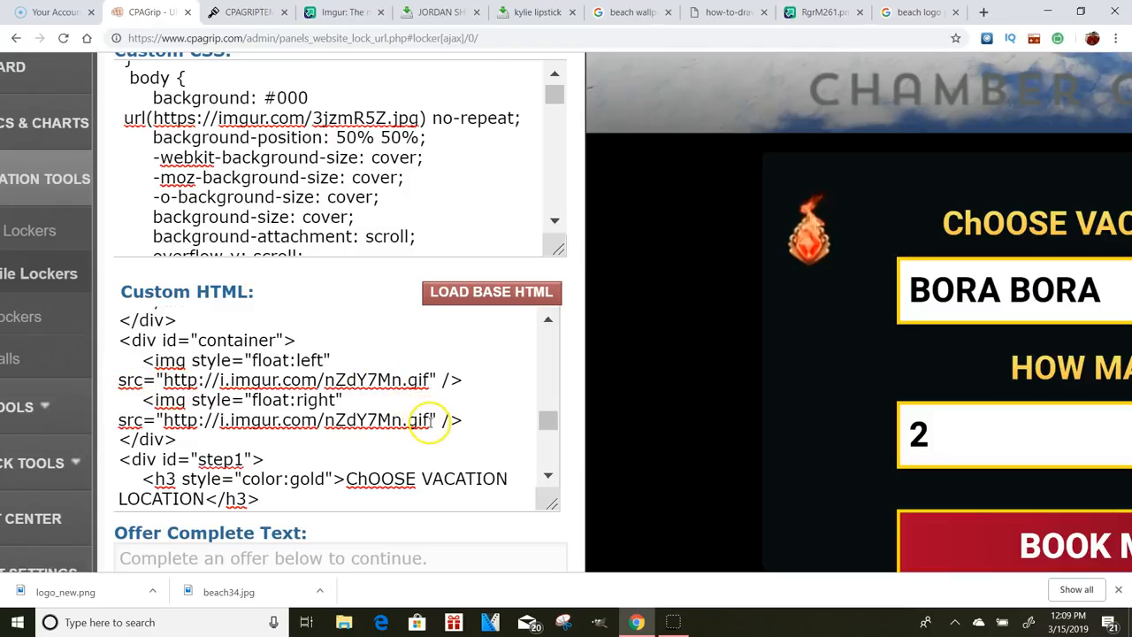
pyautogui.moveTo(430, 421); pyautogui.dragTo(163, 421)
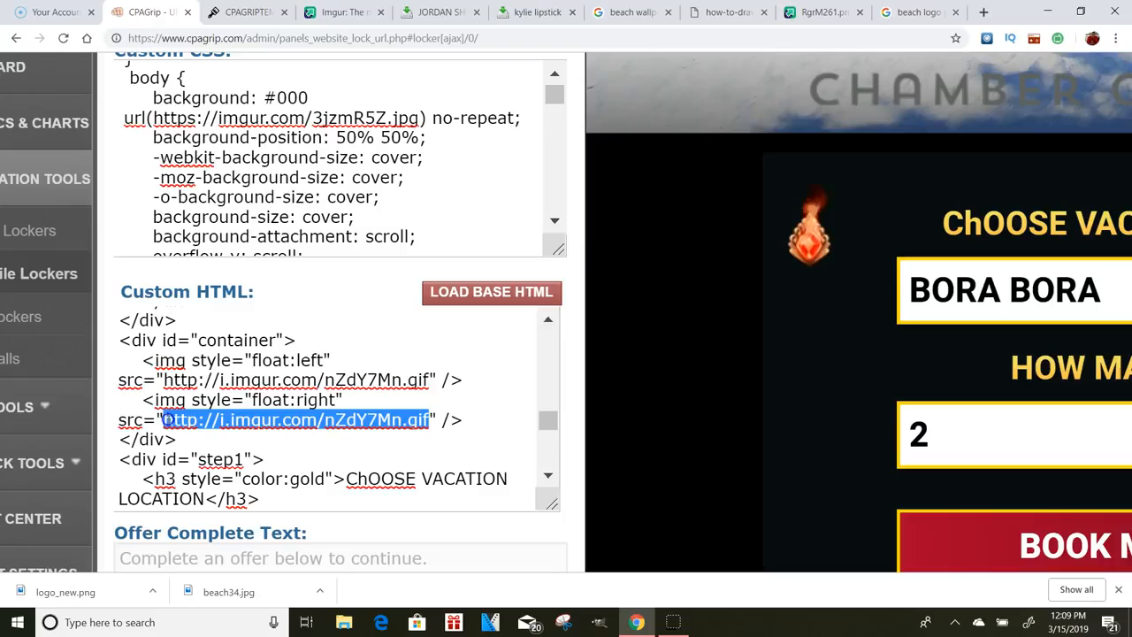
pyautogui.press('BackSpace')
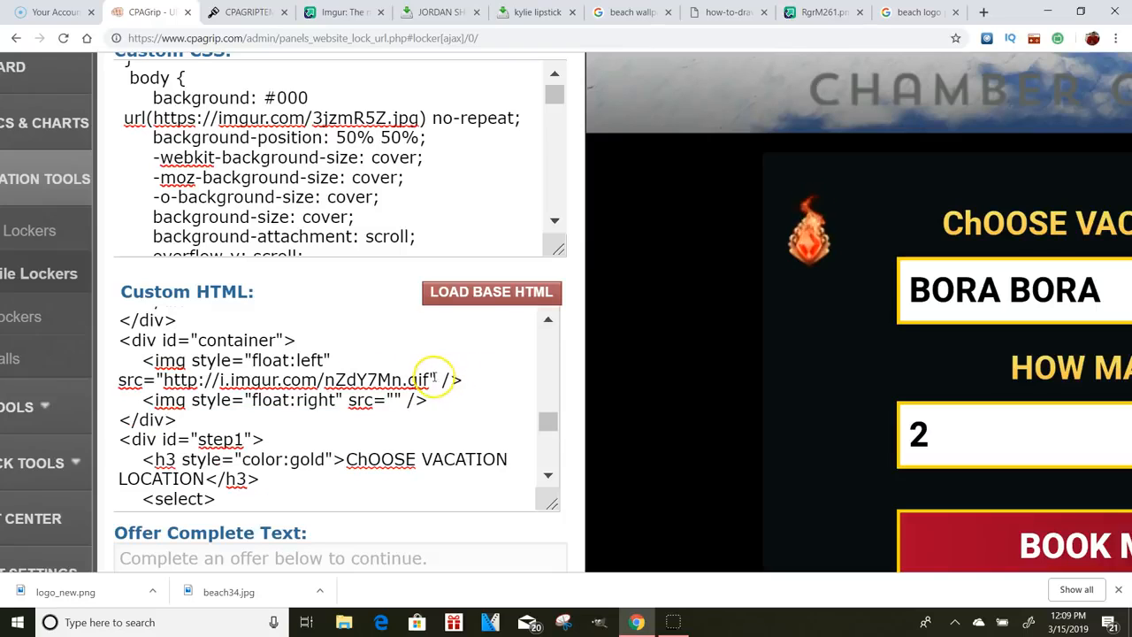
pyautogui.moveTo(430, 377); pyautogui.dragTo(165, 378)
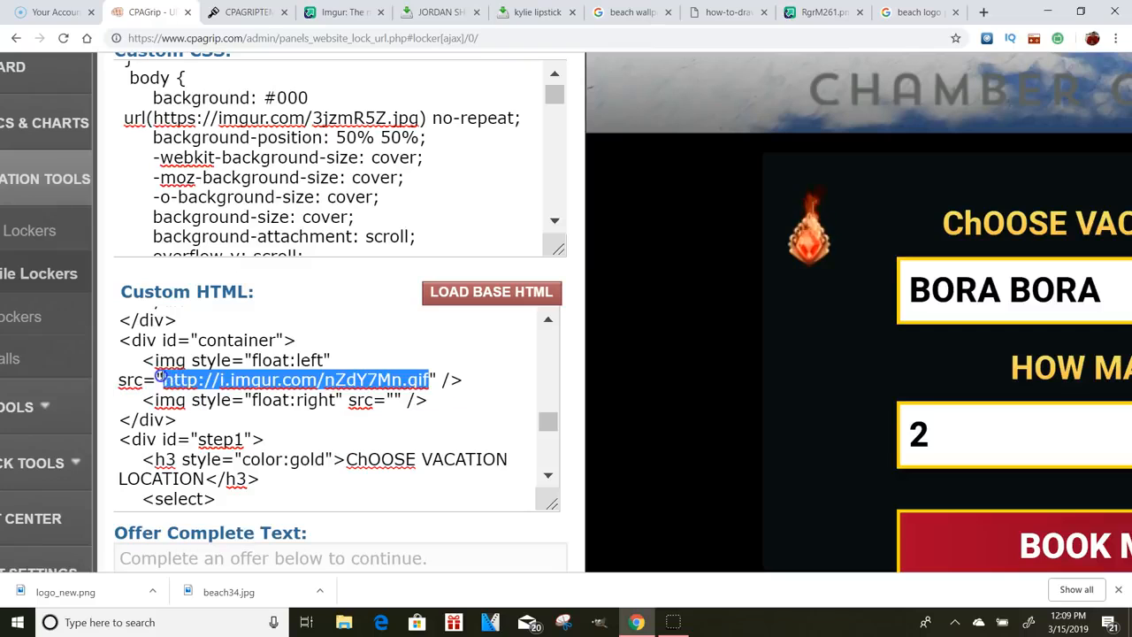
pyautogui.press('BackSpace')
# Step: Refresh the preview and check the locker form without the flame images, along with its Custom HTML
pyautogui.moveTo(543, 422); pyautogui.dragTo(543, 462)
pyautogui.scroll(-3, 794, 238)
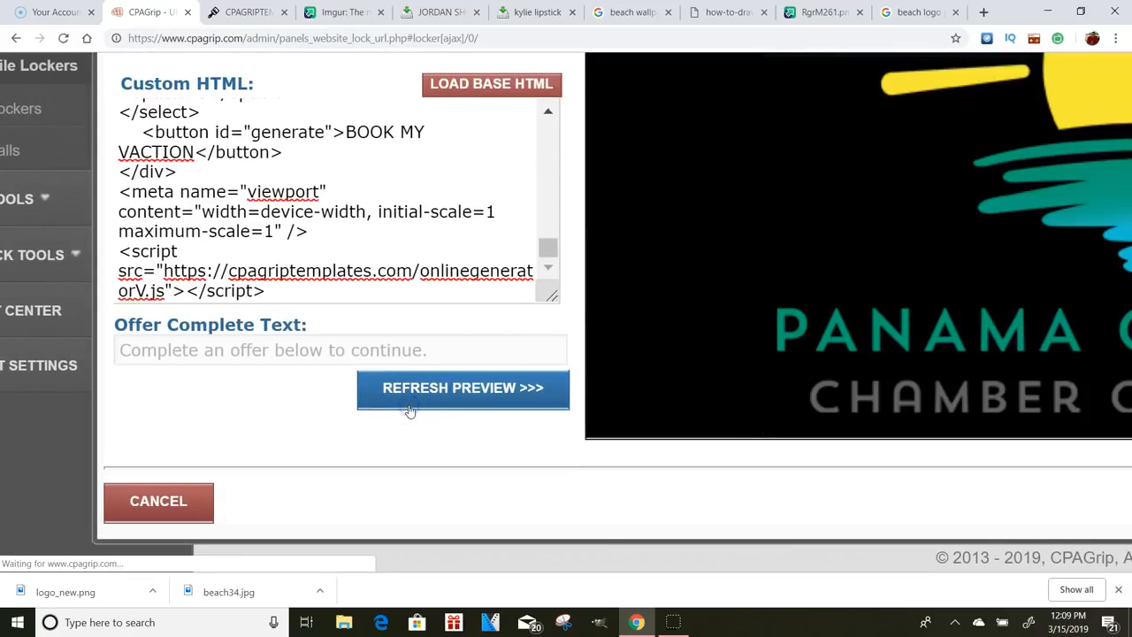
pyautogui.scroll(-5, 411, 412)
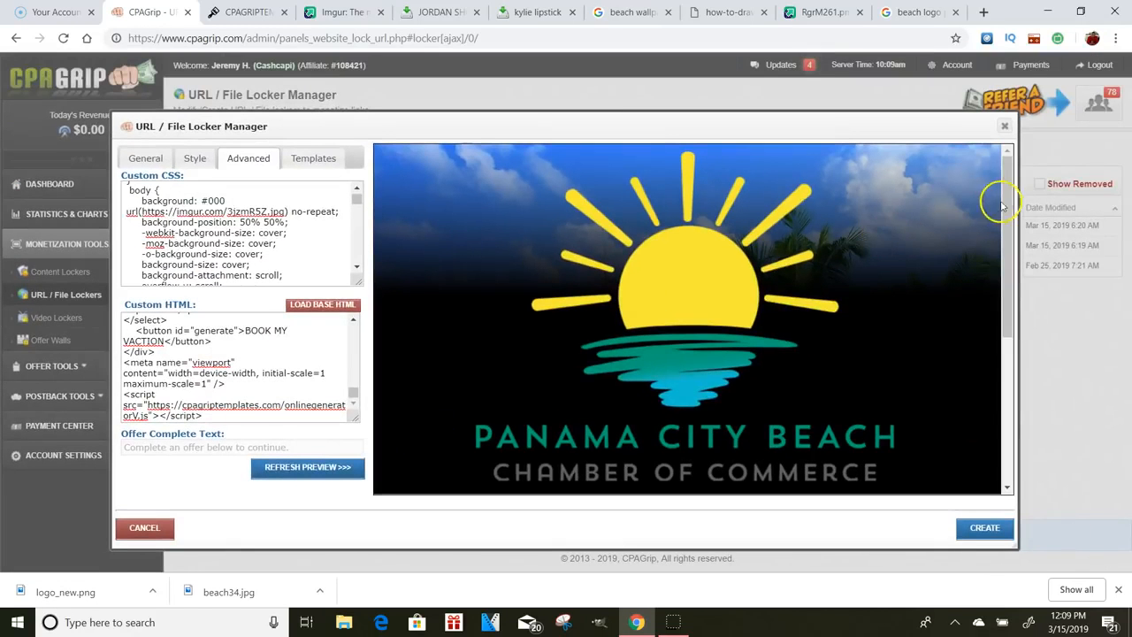
pyautogui.scroll(-3, 990, 266)
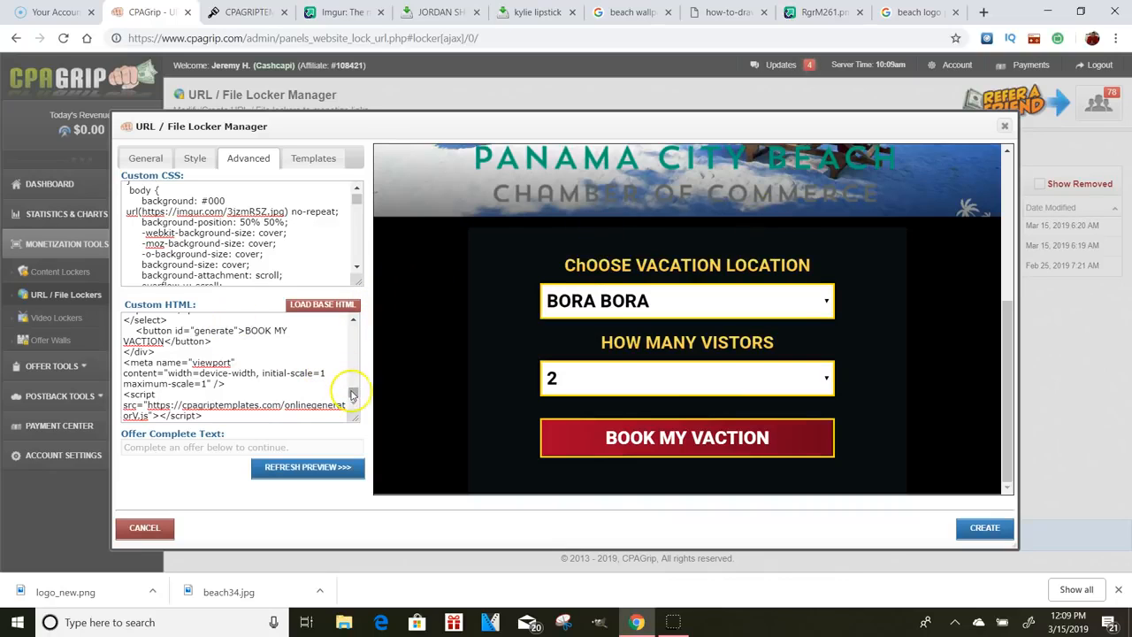
pyautogui.moveTo(354, 392); pyautogui.dragTo(355, 386)
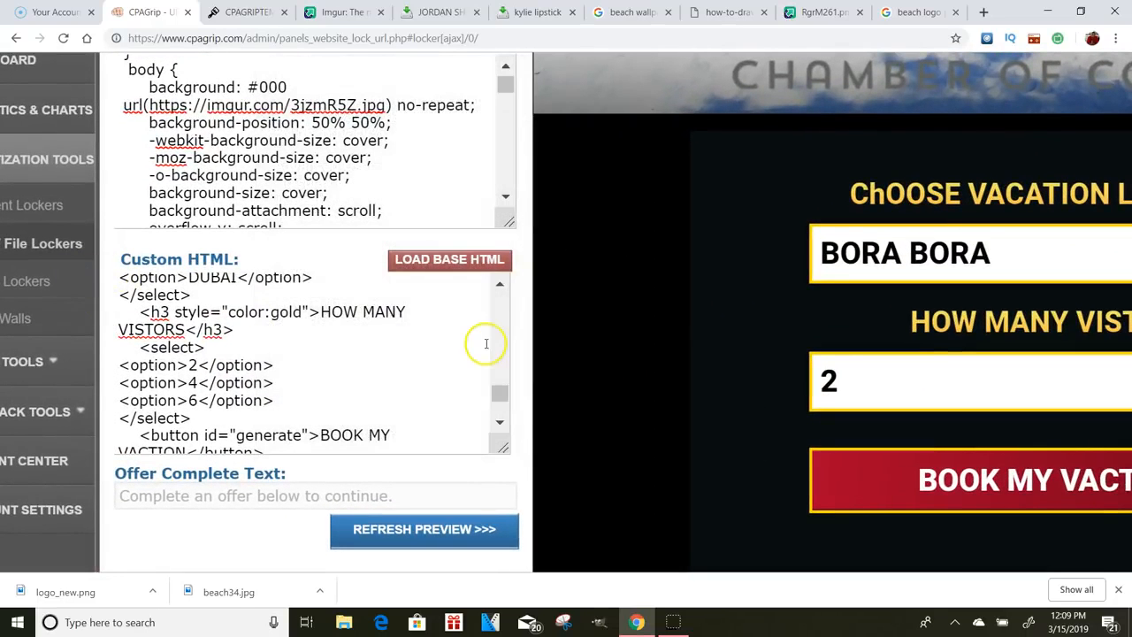
# Step: Duplicate the DUBAI option line directly beneath itself in the vacation location list of the Custom HTML
pyautogui.click(500, 284)
pyautogui.click(499, 285)
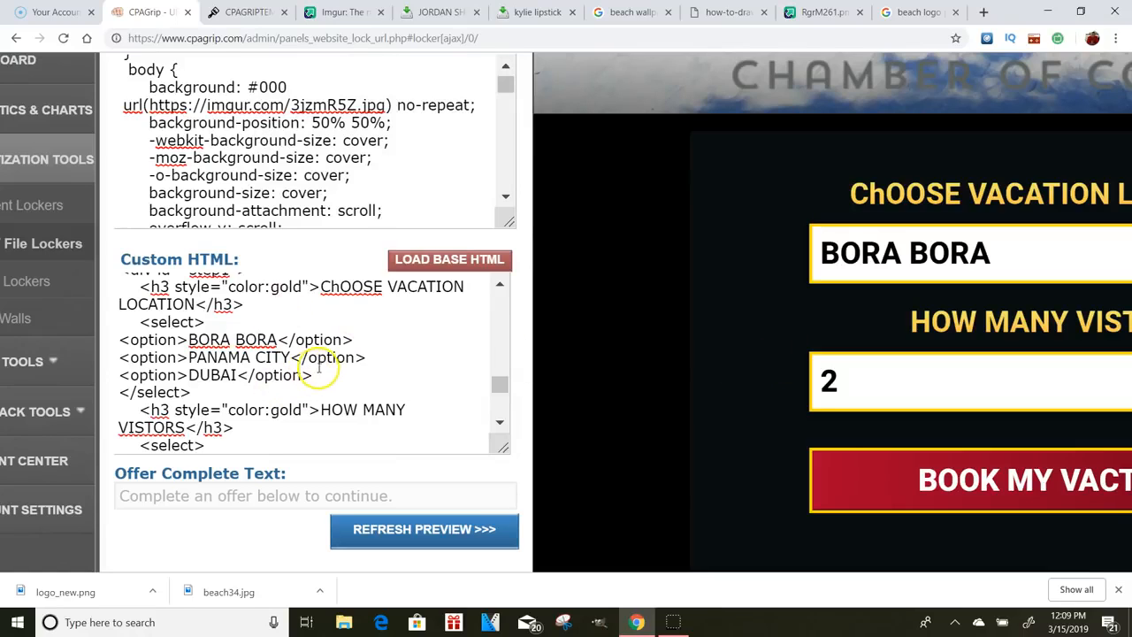
pyautogui.moveTo(325, 376); pyautogui.dragTo(183, 371)
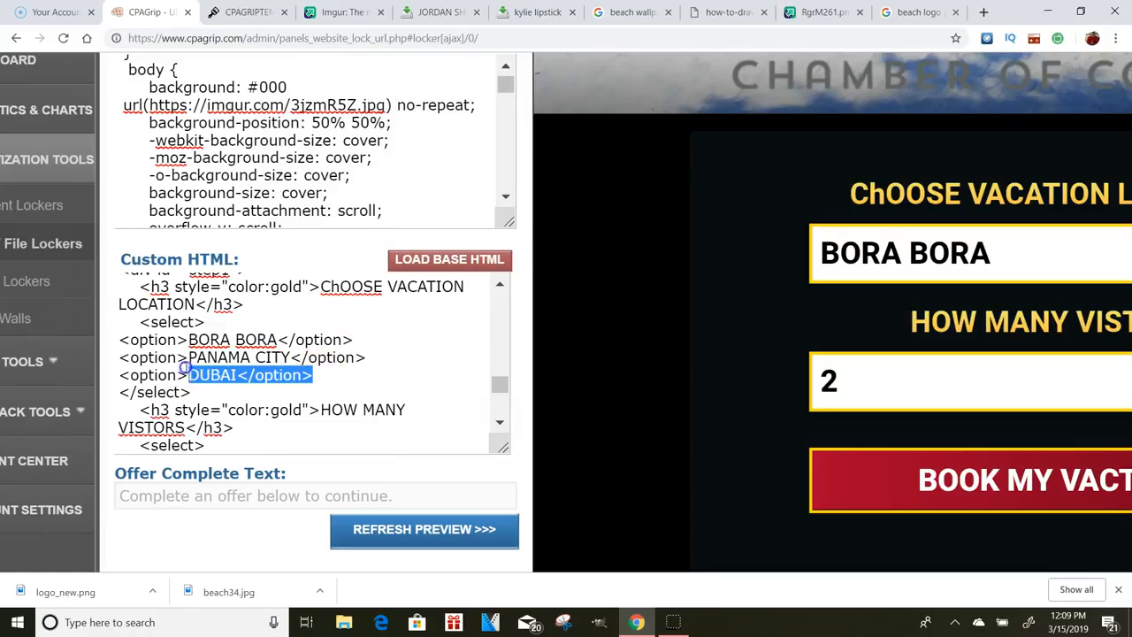
pyautogui.rightClick(119, 372)
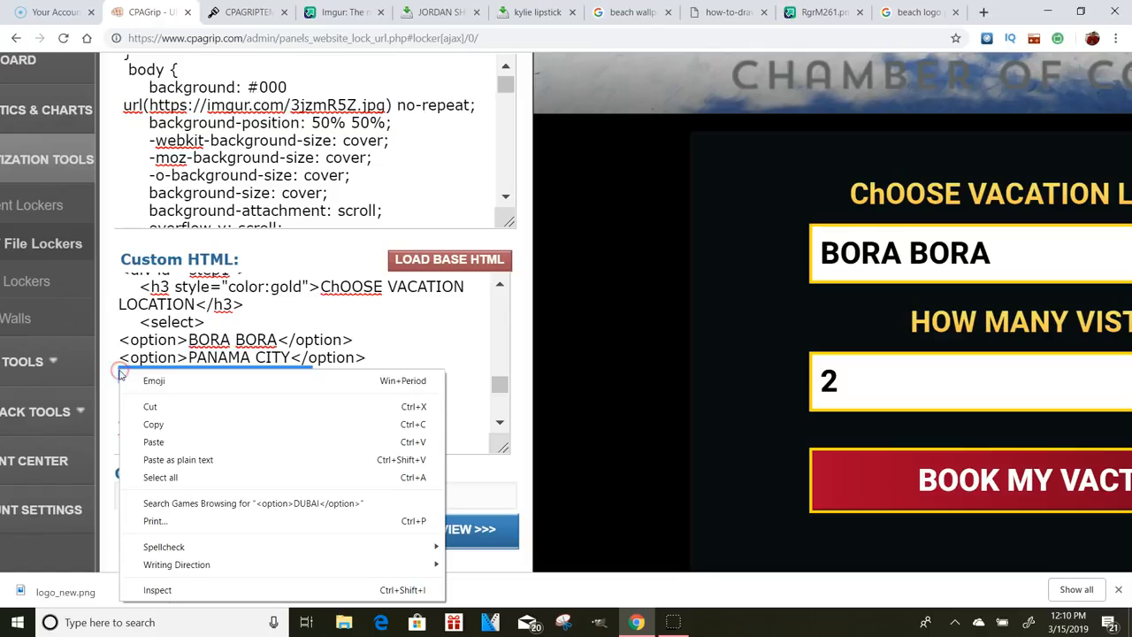
pyautogui.click(152, 421)
pyautogui.click(337, 378)
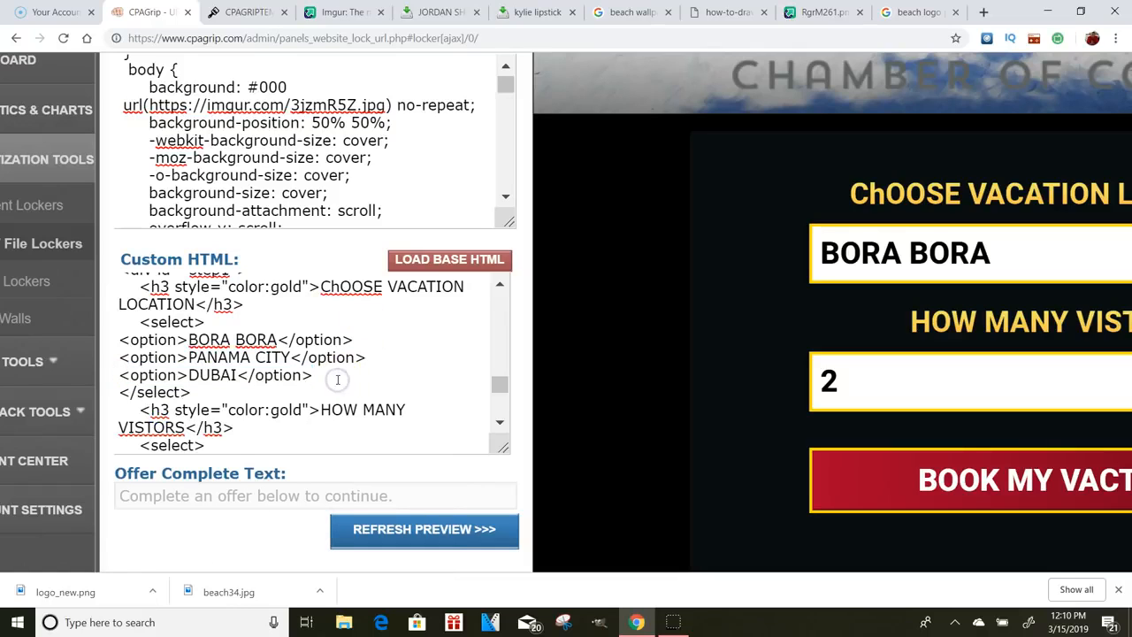
pyautogui.press('Return')
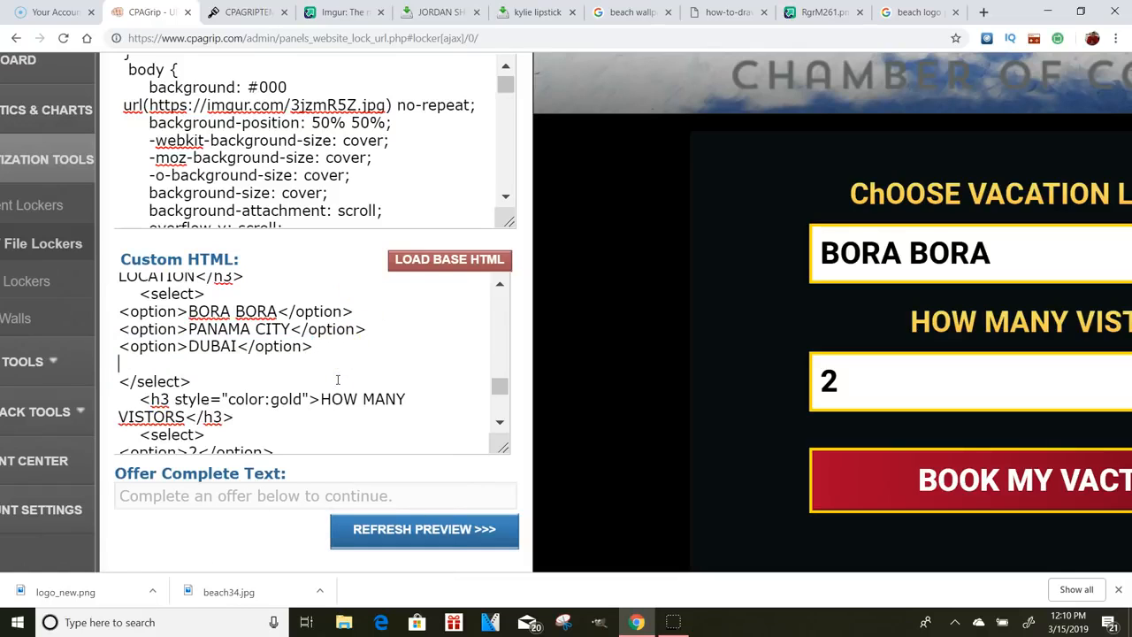
pyautogui.hotkey('ctrl', 'v')
# Step: Change the text of the duplicated DUBAI option to TEXAS
pyautogui.click(237, 363)
pyautogui.press('BackSpace')
pyautogui.press('BackSpace')
pyautogui.press('BackSpace')
pyautogui.write('TEXA')
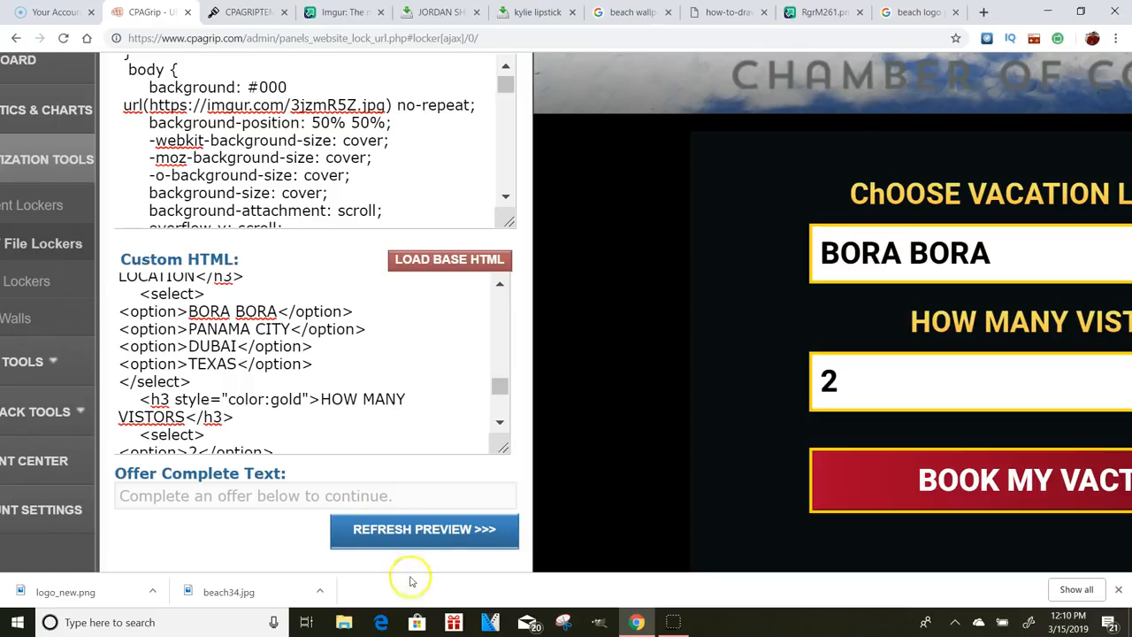
# Step: Refresh the preview and check the options offered in the vacation location dropdown
pyautogui.click(451, 535)
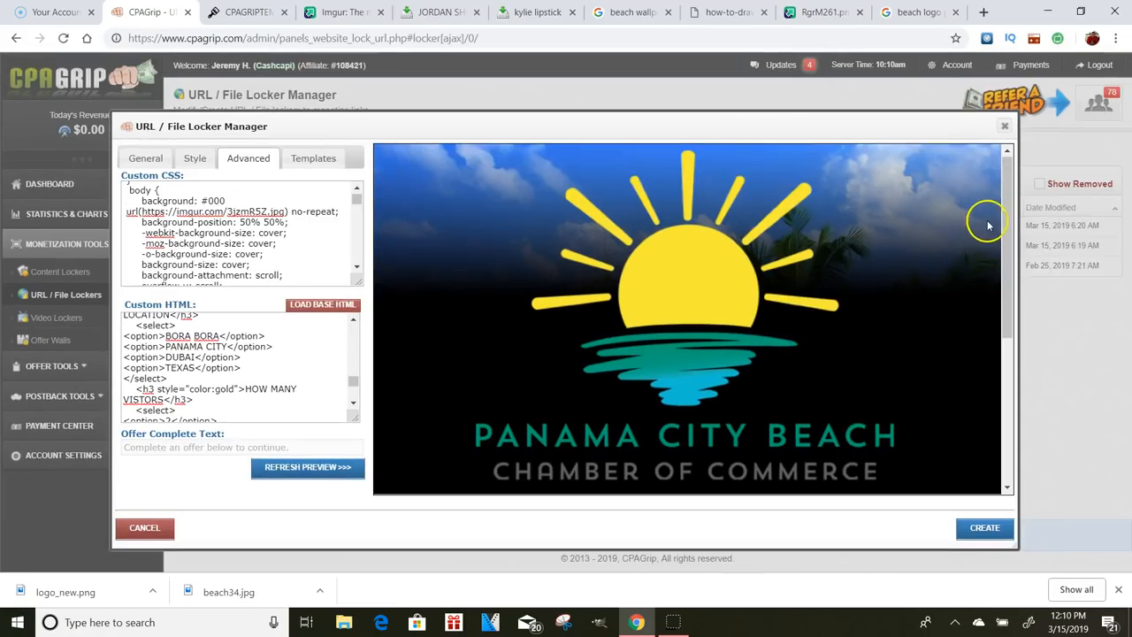
pyautogui.scroll(-3, 988, 225)
pyautogui.click(772, 313)
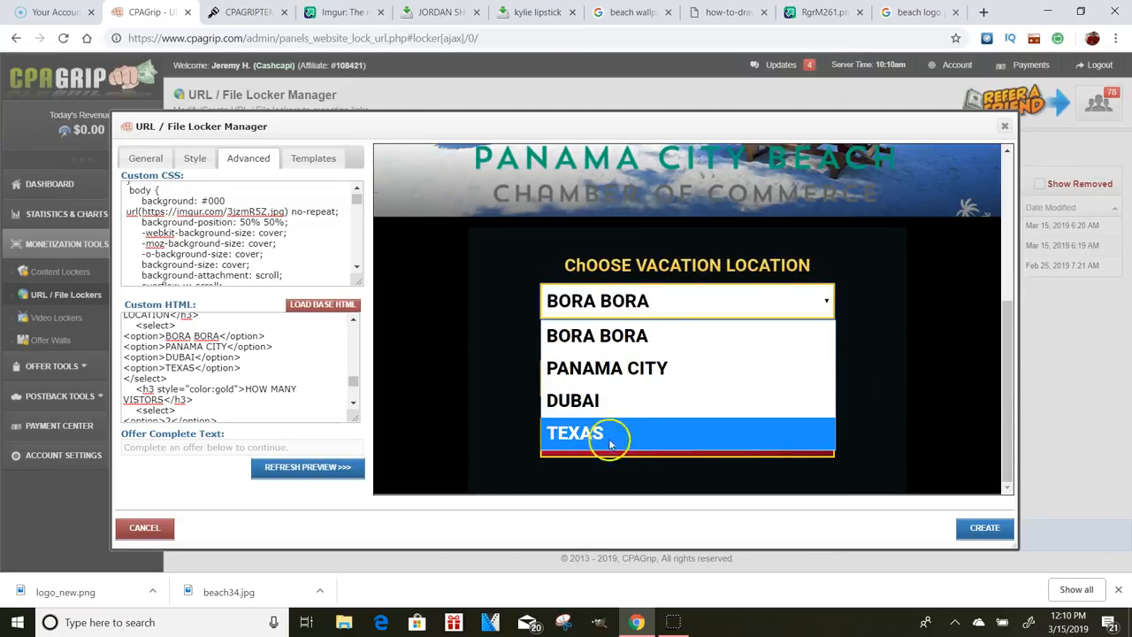
pyautogui.click(753, 214)
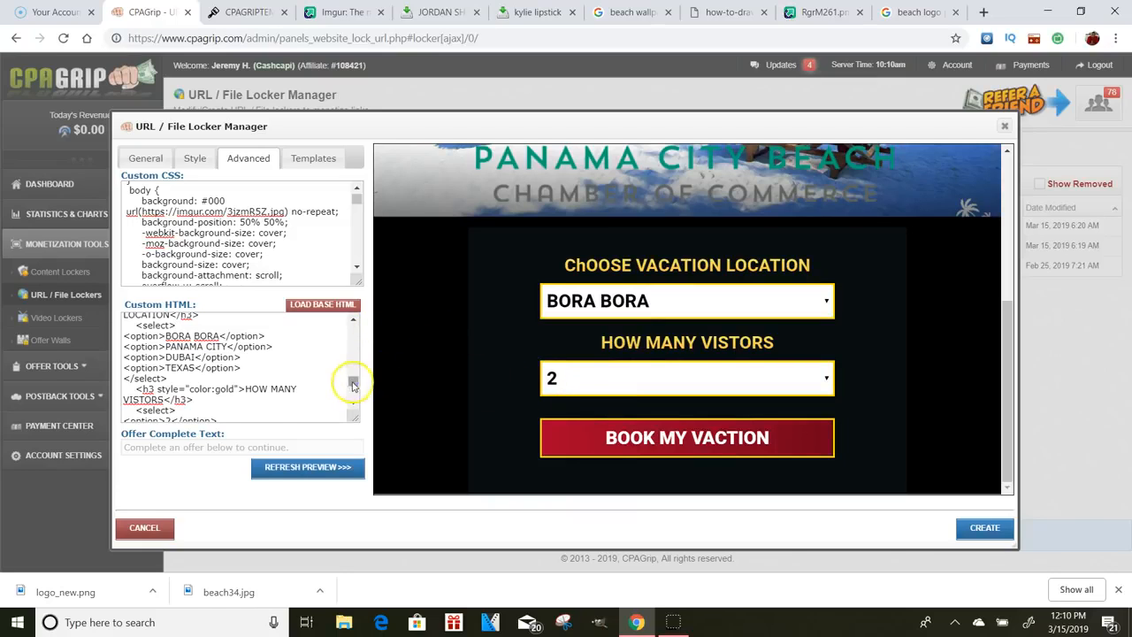
# Step: Open the booking button's popup in the preview and locate its step2-overlay code in the Custom HTML
pyautogui.moveTo(352, 384); pyautogui.dragTo(353, 395)
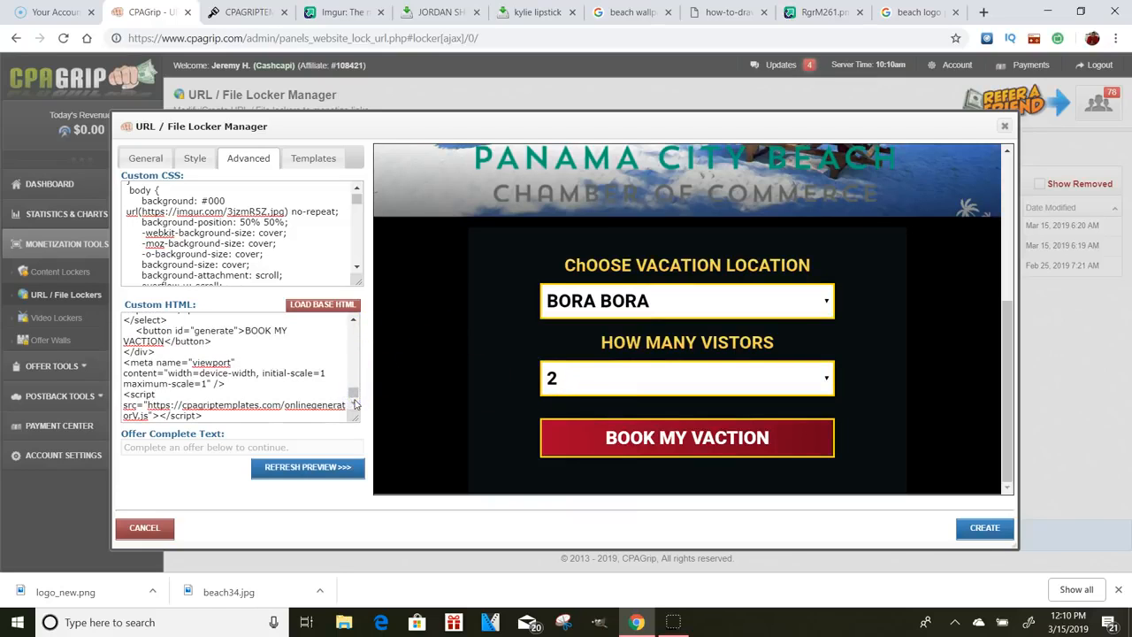
pyautogui.click(665, 436)
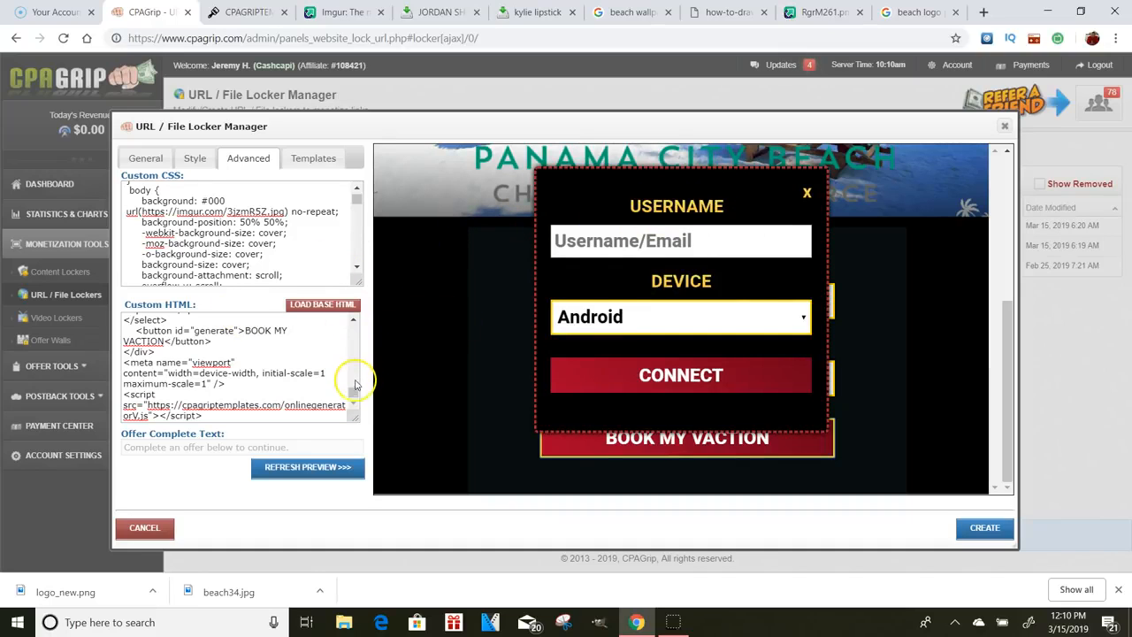
pyautogui.moveTo(355, 394); pyautogui.dragTo(377, 342)
pyautogui.click(355, 320)
pyautogui.click(355, 321)
pyautogui.click(354, 320)
pyautogui.click(355, 319)
pyautogui.click(355, 321)
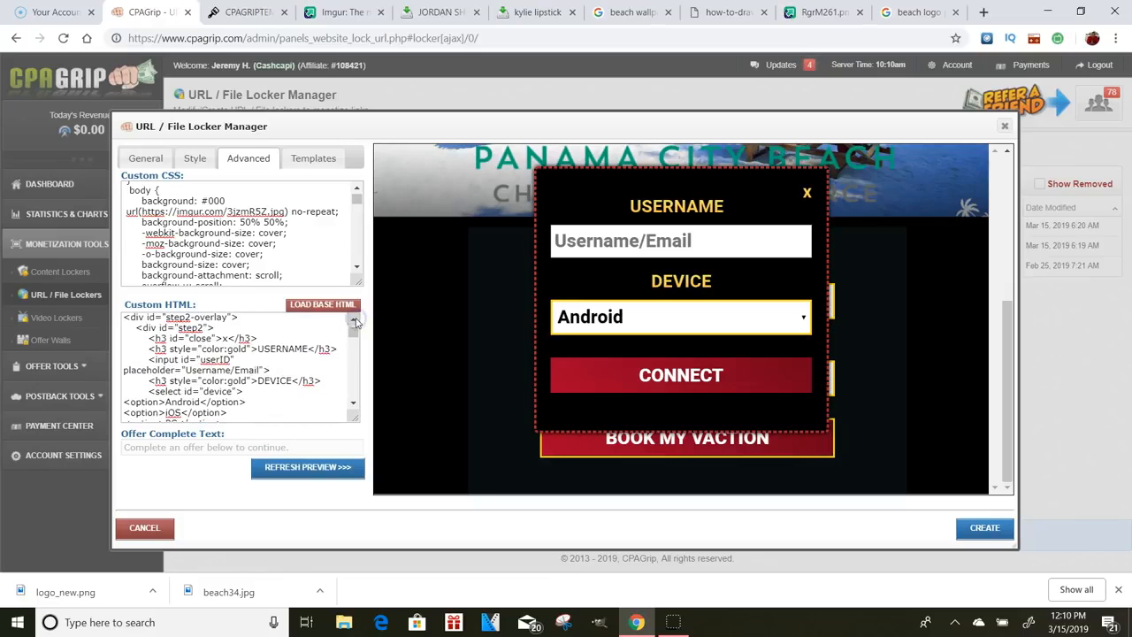
# Step: Set the USERNAME heading's color to BLUE in the popup code and replace its text with "FIRST NAME"
pyautogui.click(308, 347)
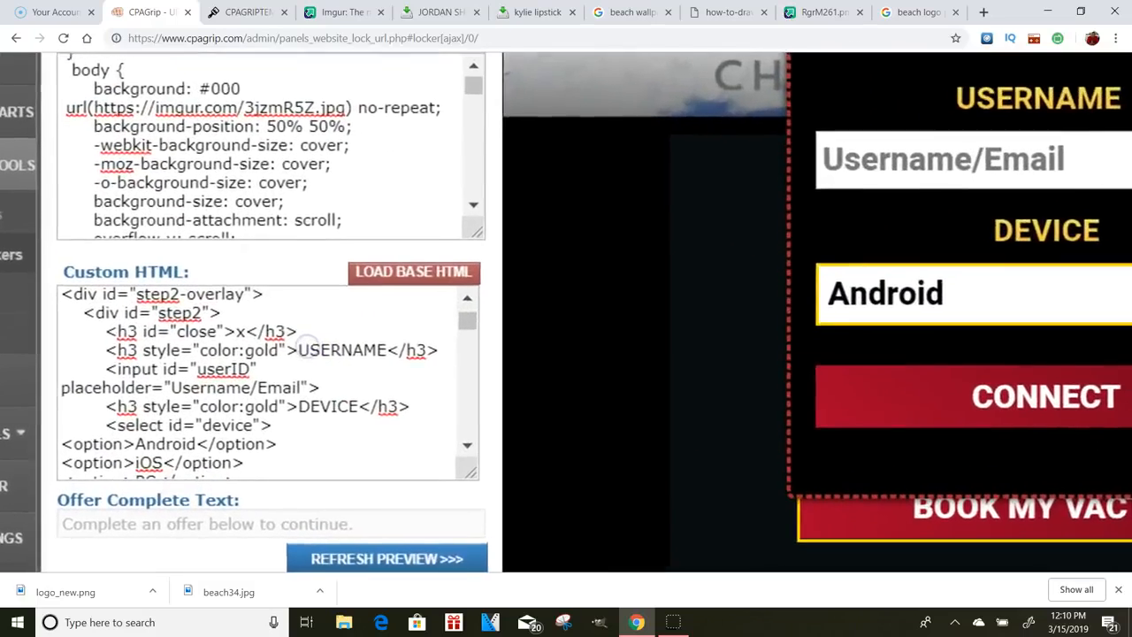
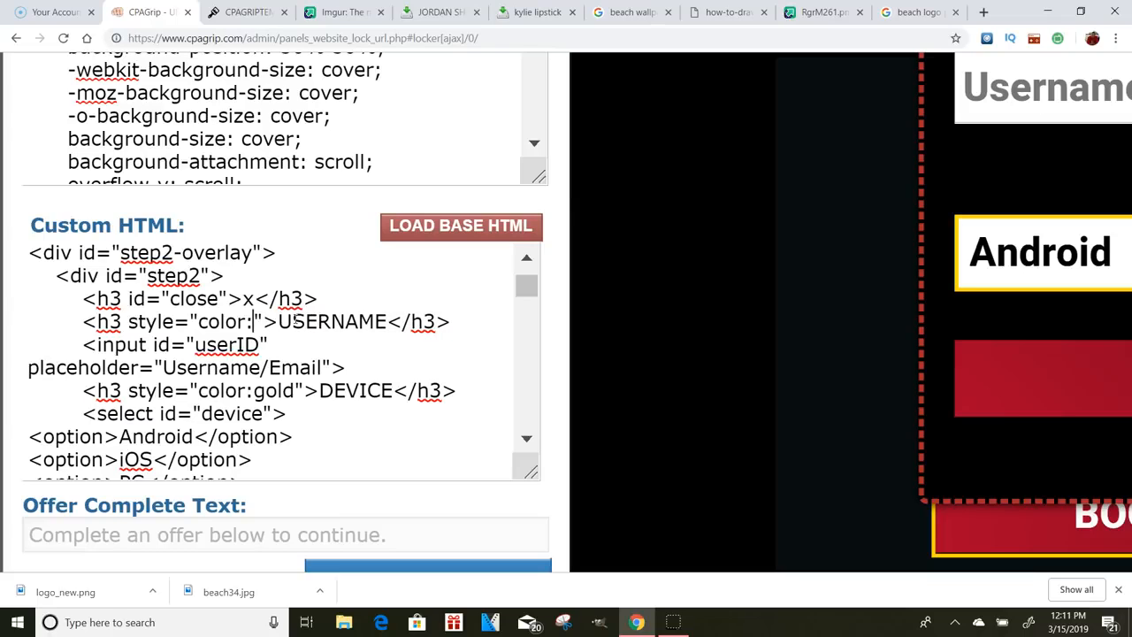
pyautogui.write('BLUE')
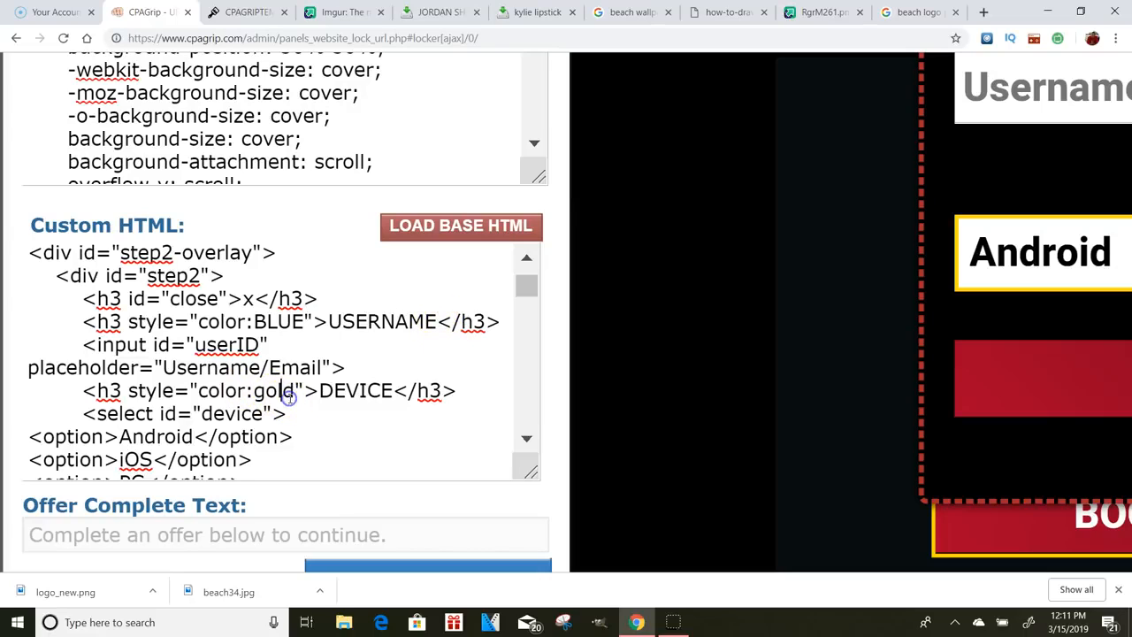
pyautogui.click(436, 321)
pyautogui.press('BackSpace')
pyautogui.press('BackSpace')
pyautogui.press('BackSpace')
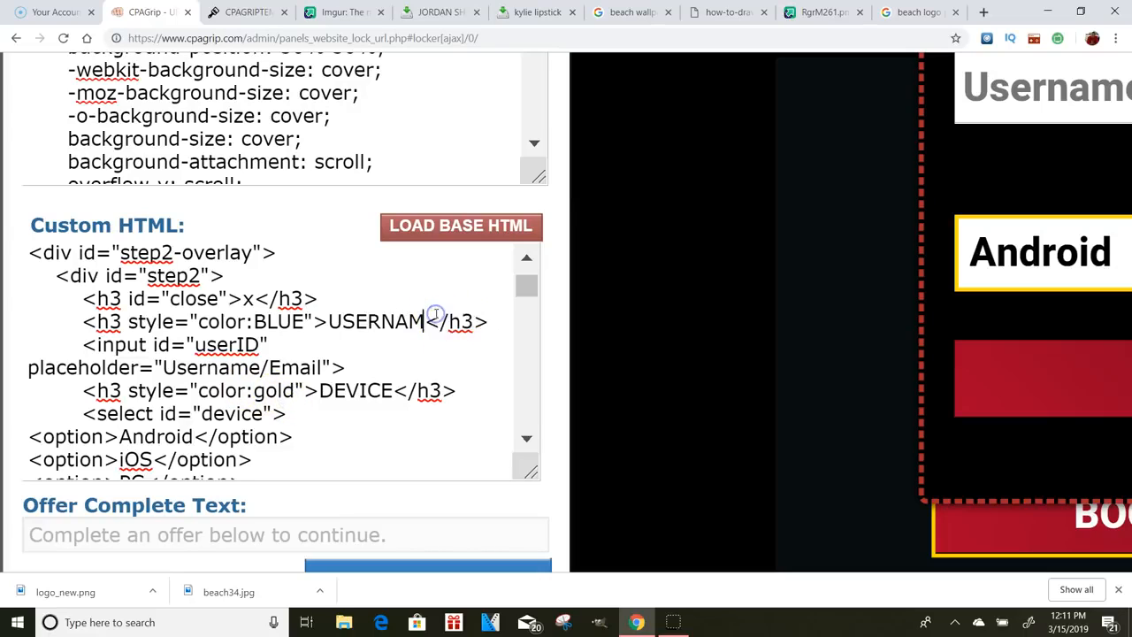
pyautogui.press('BackSpace')
pyautogui.press('BackSpace')
pyautogui.press('BackSpace')
pyautogui.press('BackSpace')
pyautogui.press('BackSpace')
pyautogui.write('nAM')
pyautogui.press('BackSpace')
pyautogui.press('BackSpace')
pyautogui.press('BackSpace')
pyautogui.write('f')
pyautogui.press('BackSpace')
pyautogui.write('FIRST')
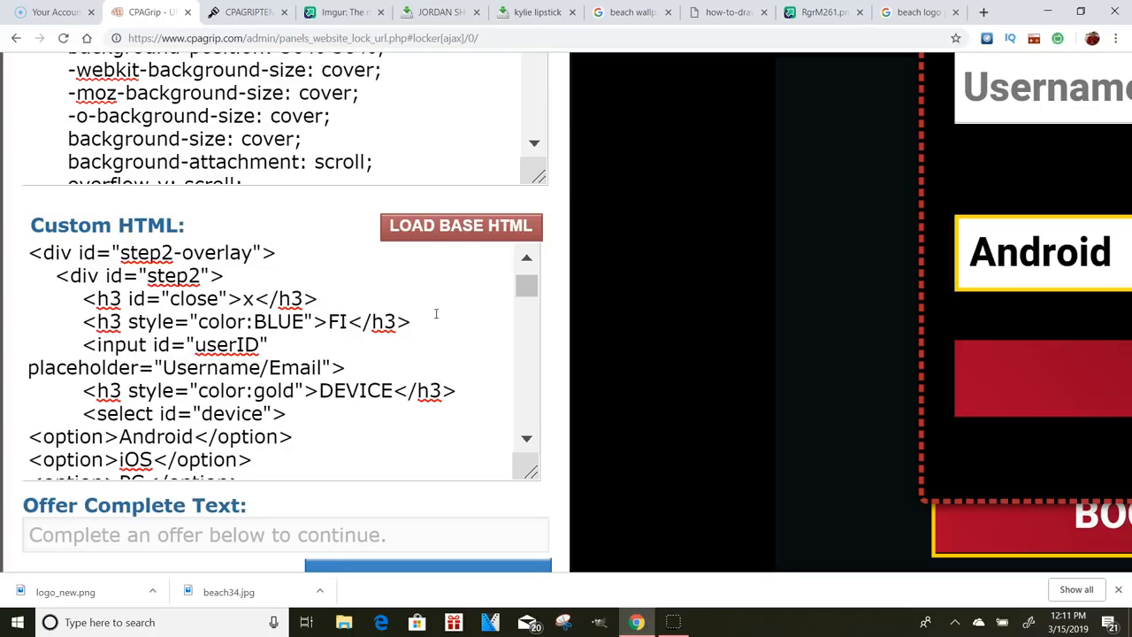
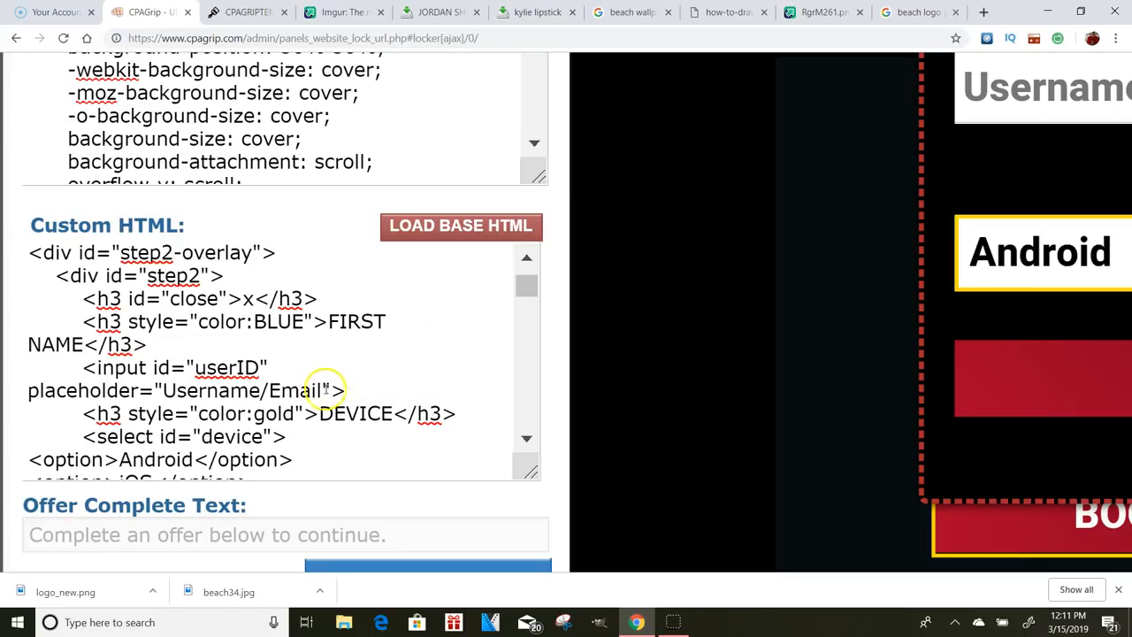
# Step: Replace the "Username/Email" placeholder of the userID input with "NAME"
pyautogui.moveTo(294, 392); pyautogui.dragTo(176, 398)
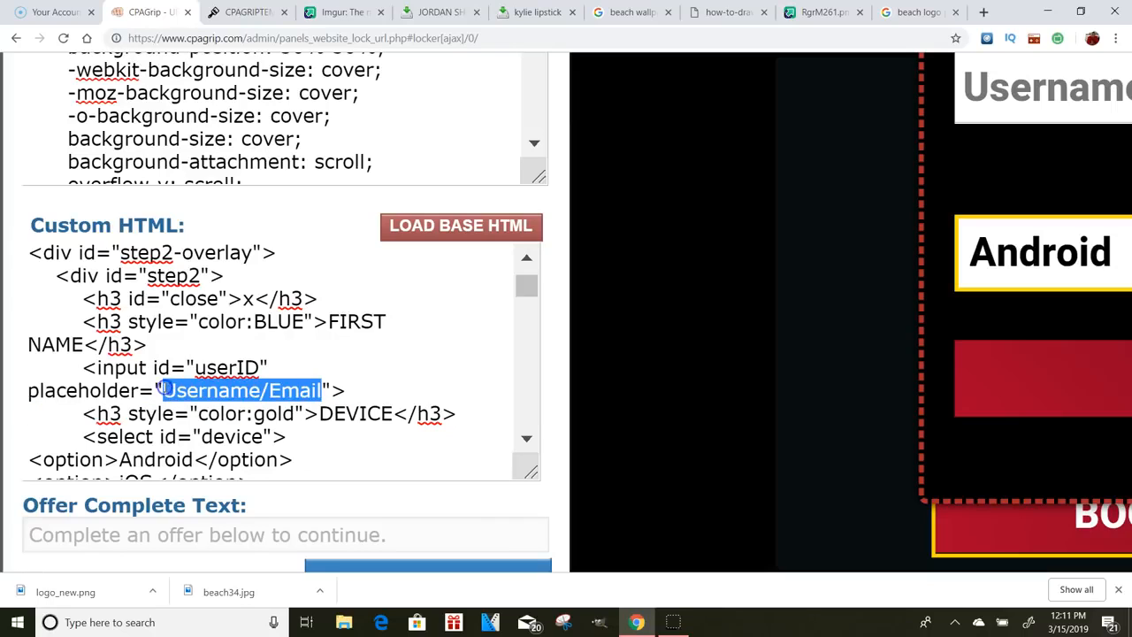
pyautogui.press('BackSpace')
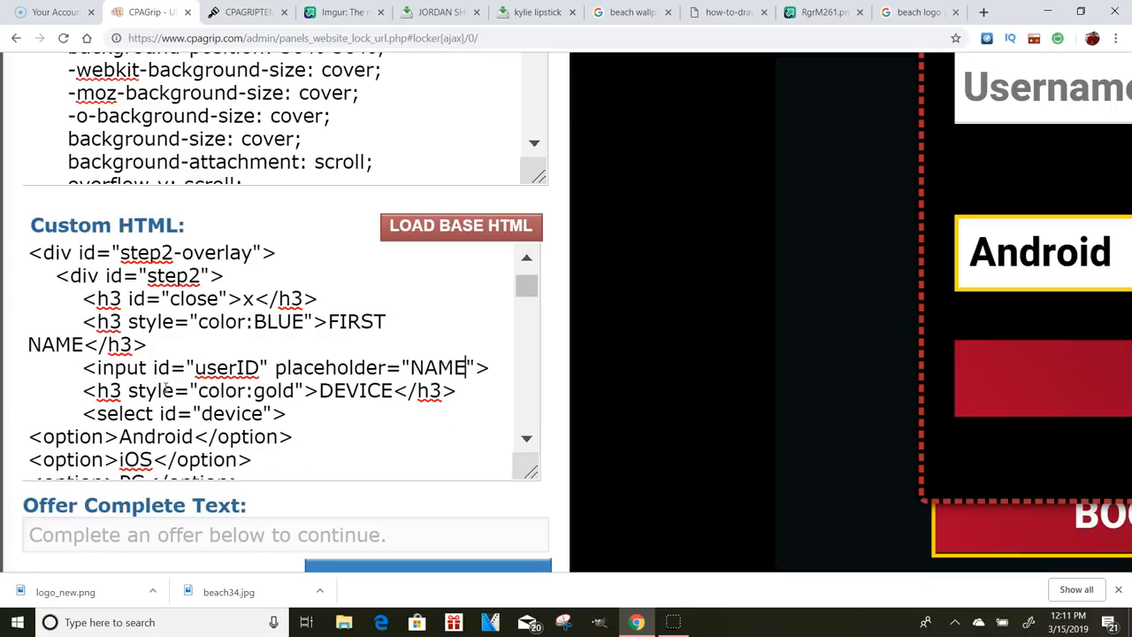
pyautogui.scroll(-1, 695, 288)
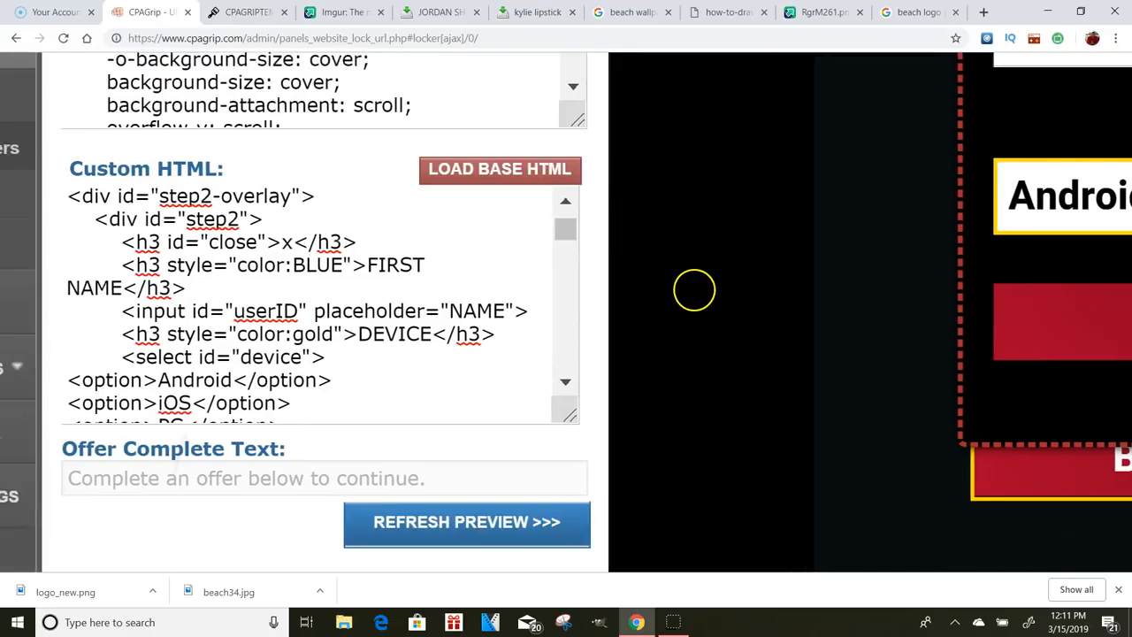
# Step: Refresh the preview, open the booking popup and check its name heading, input placeholder and device dropdown
pyautogui.click(482, 482)
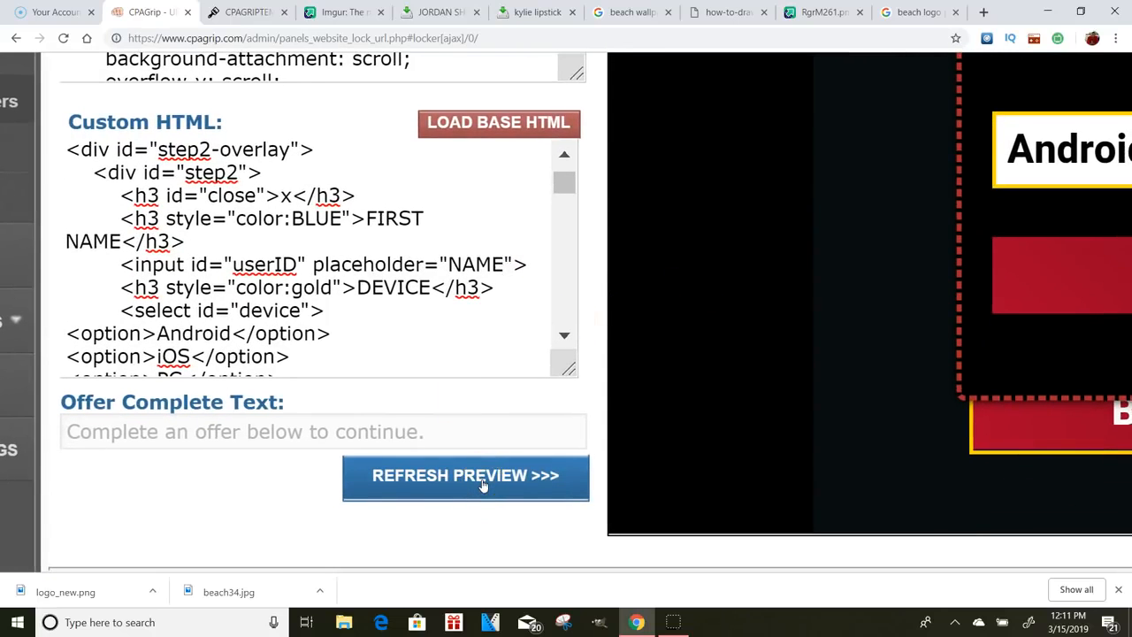
pyautogui.click(482, 482)
pyautogui.hotkey('ctrl', '0')
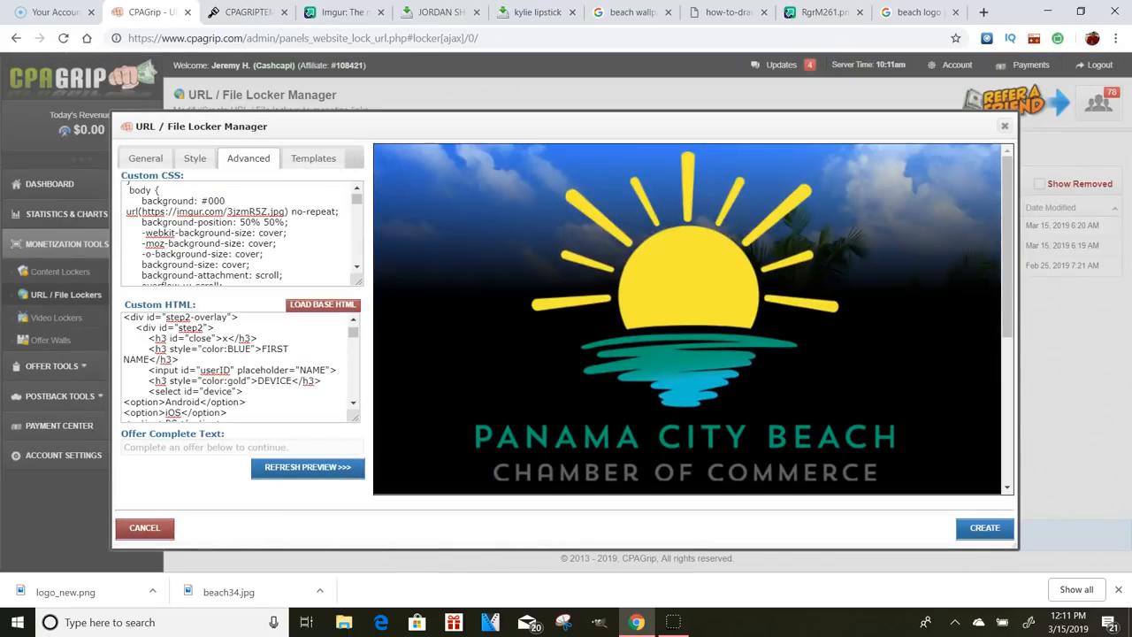
pyautogui.moveTo(1009, 189); pyautogui.dragTo(1007, 335)
pyautogui.click(733, 433)
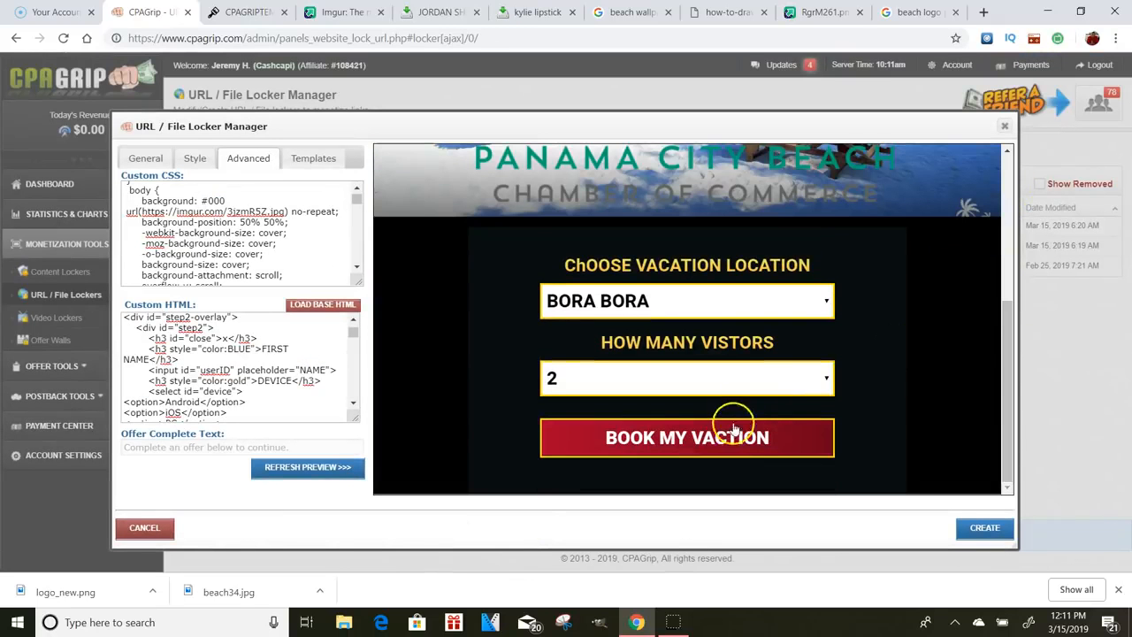
pyautogui.moveTo(625, 203); pyautogui.dragTo(699, 231)
pyautogui.click(642, 243)
pyautogui.click(609, 215)
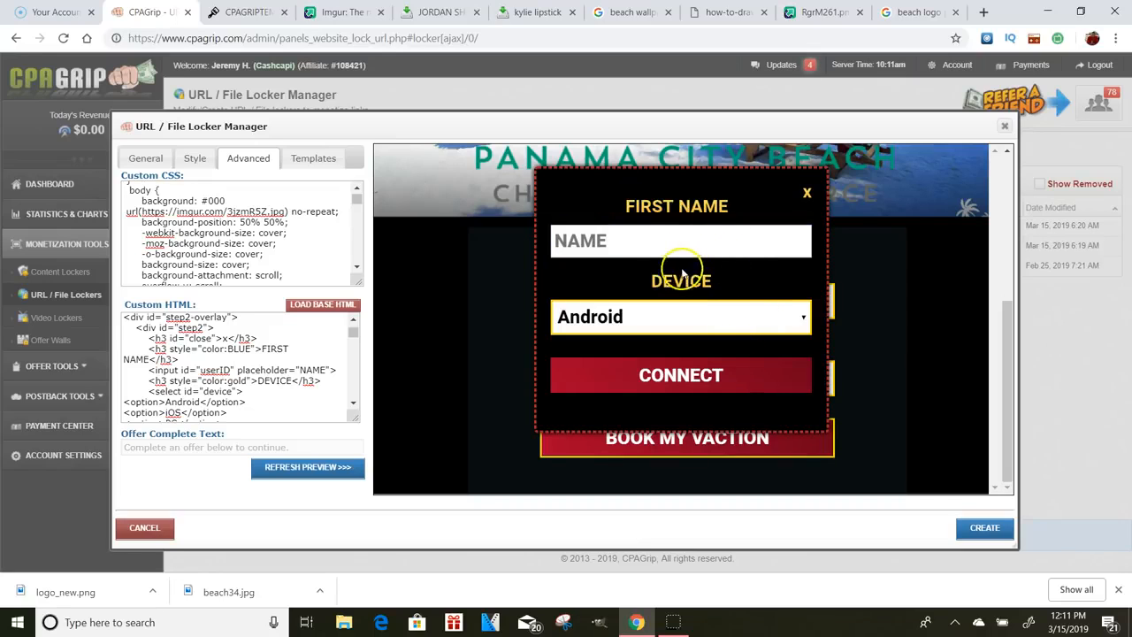
pyautogui.moveTo(677, 281); pyautogui.dragTo(722, 280)
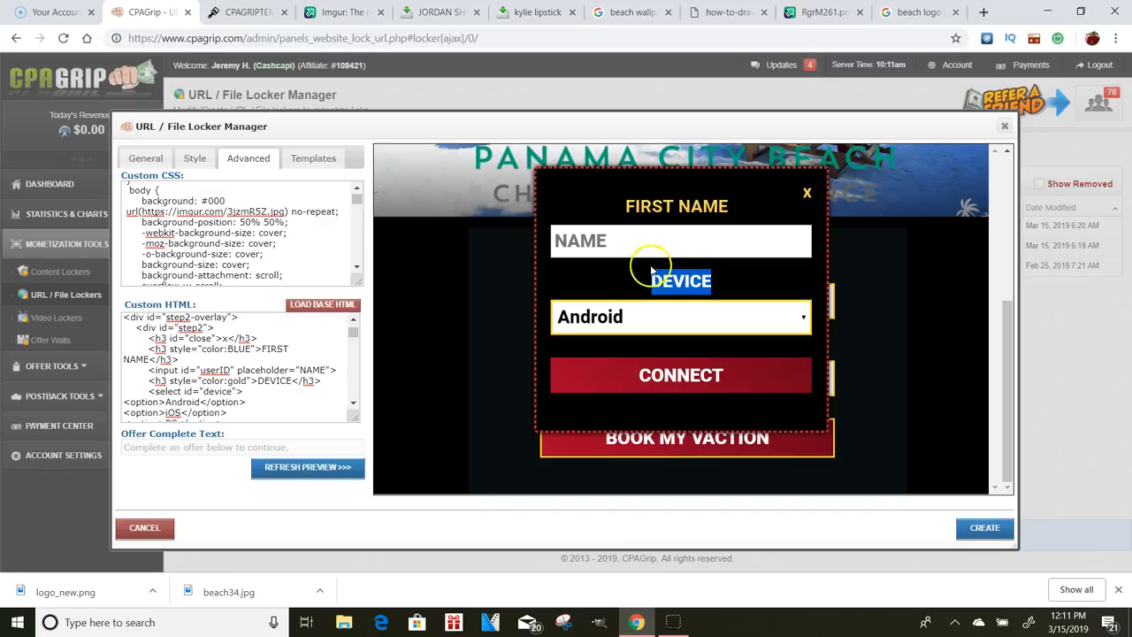
pyautogui.click(703, 316)
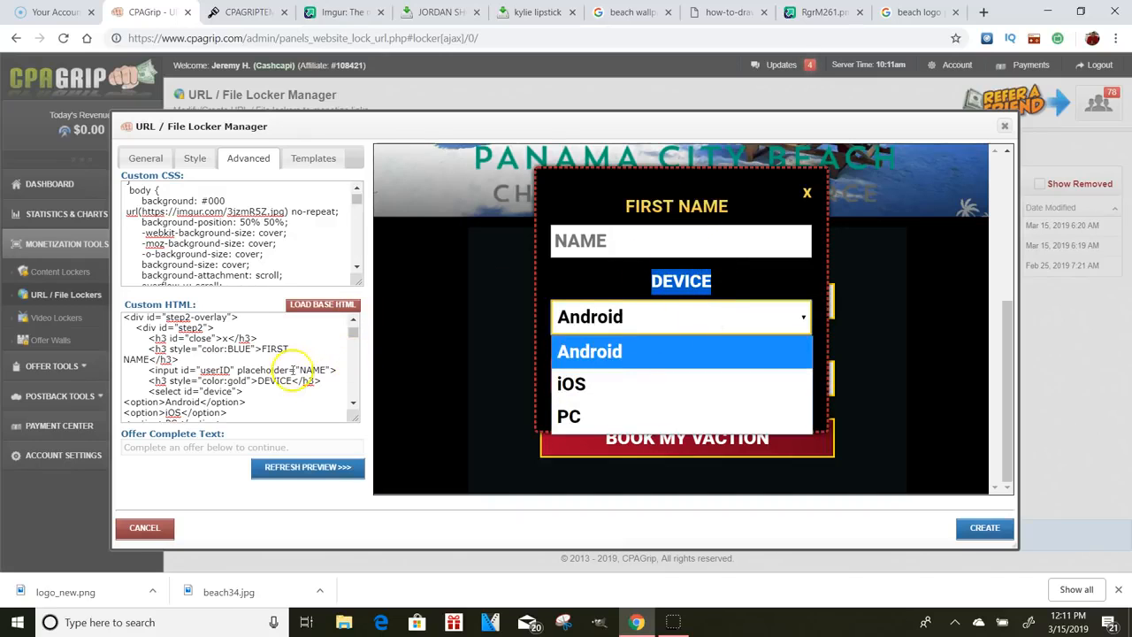
# Step: Replace the DEVICE heading text in the step2 popup's Custom HTML with "HOW MANY TICKETS"
pyautogui.scroll(5, 305, 376)
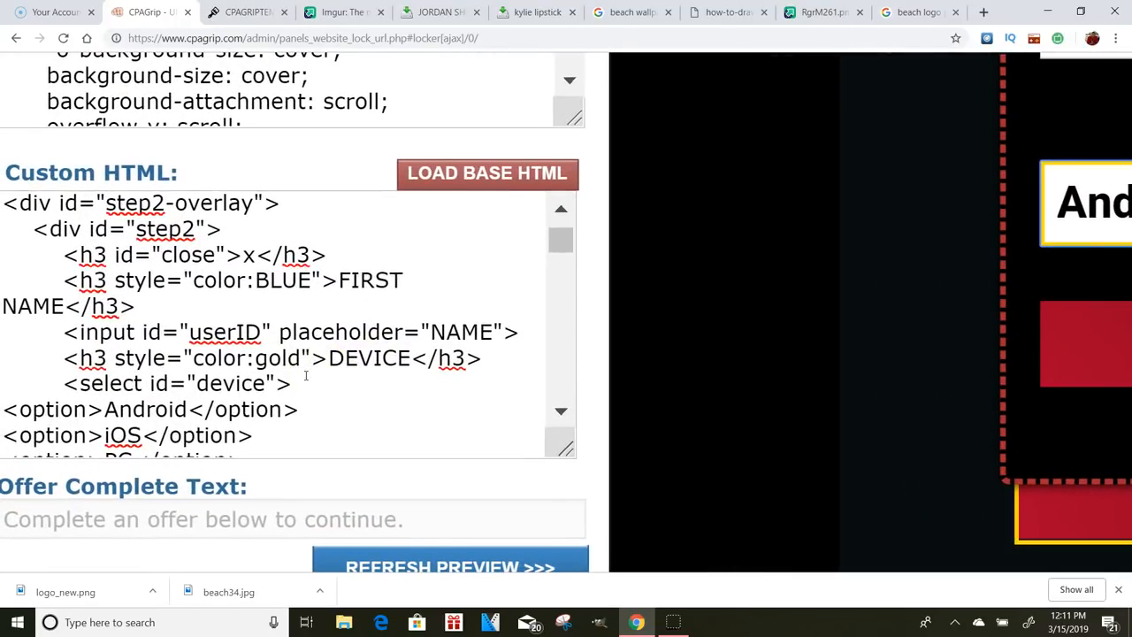
pyautogui.click(409, 357)
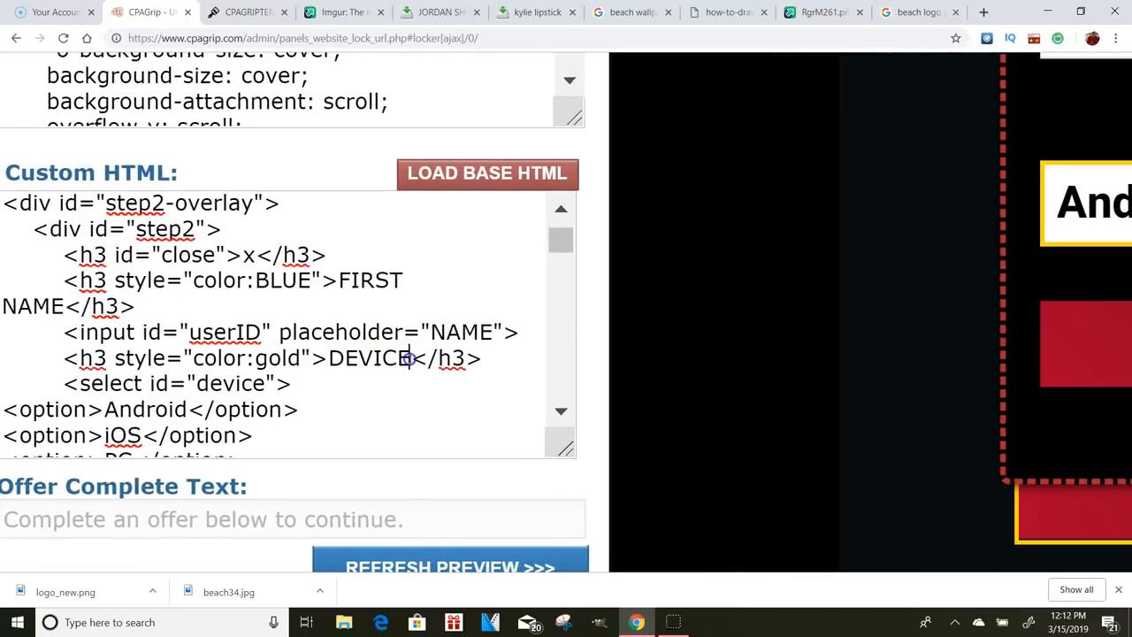
pyautogui.press('BackSpace')
pyautogui.press('BackSpace')
pyautogui.press('BackSpace')
pyautogui.press('BackSpace')
pyautogui.press('BackSpace')
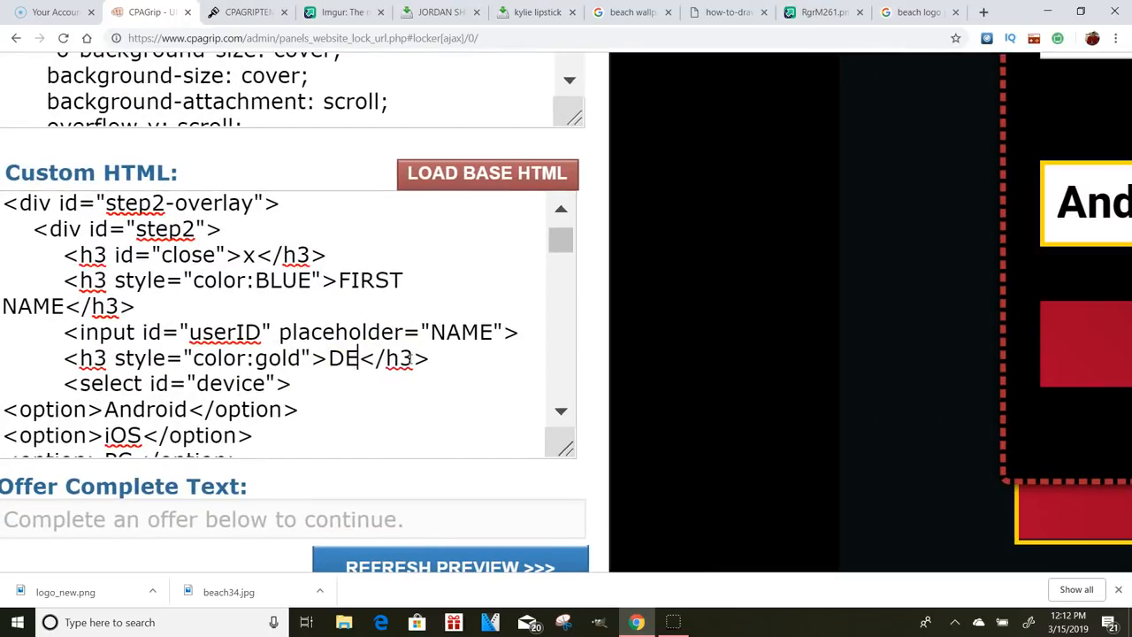
pyautogui.press('BackSpace')
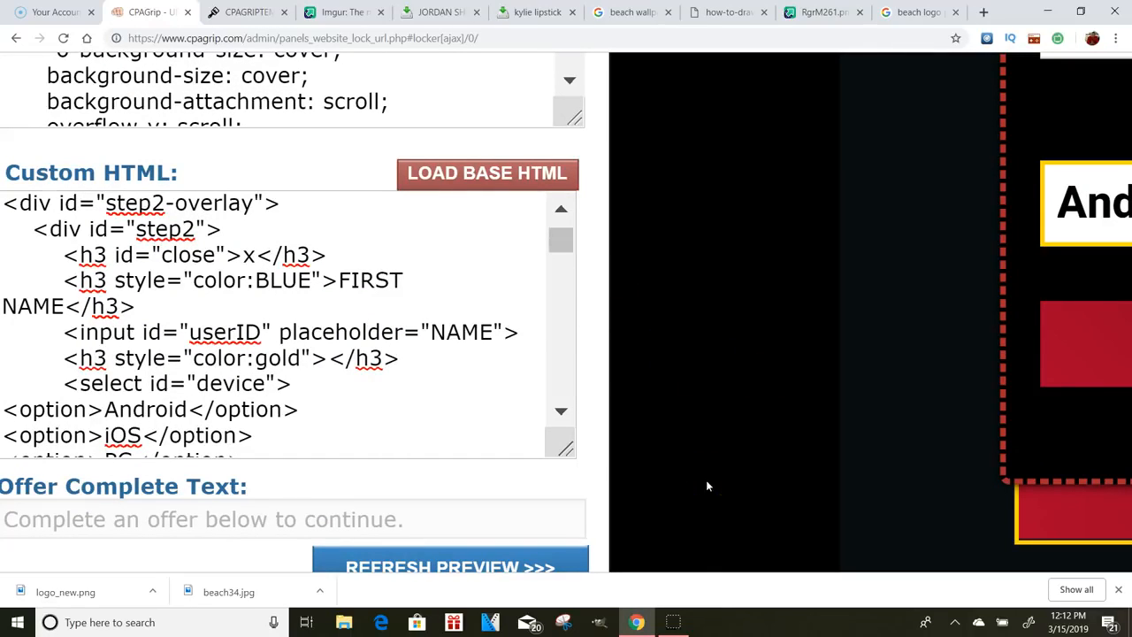
pyautogui.hscroll(4, 706, 486)
pyautogui.hscroll(-3, 705, 486)
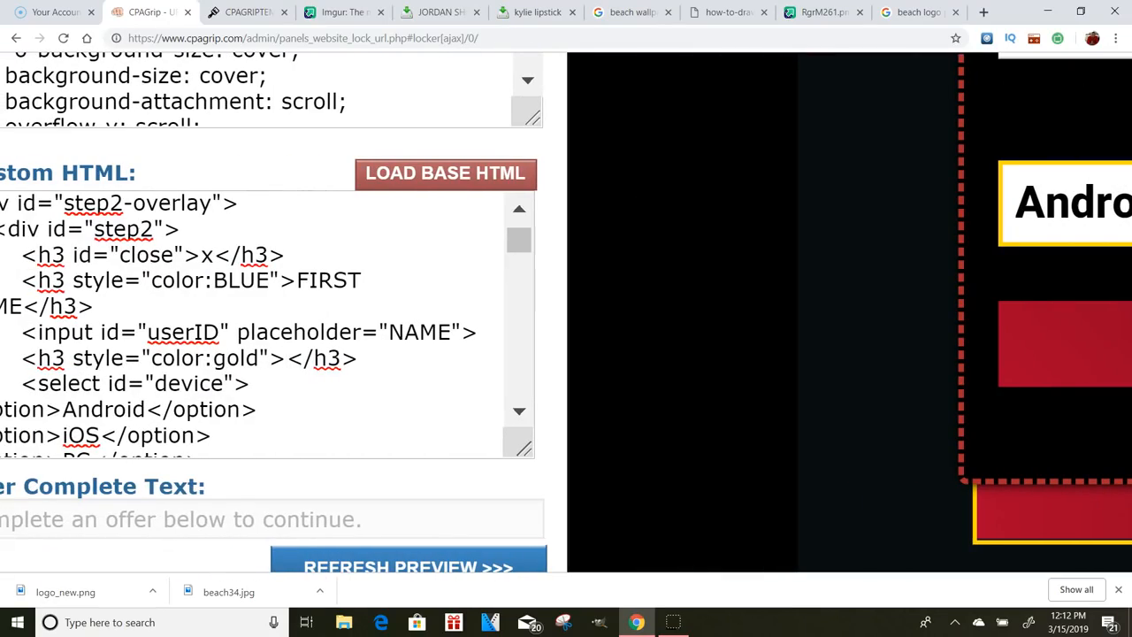
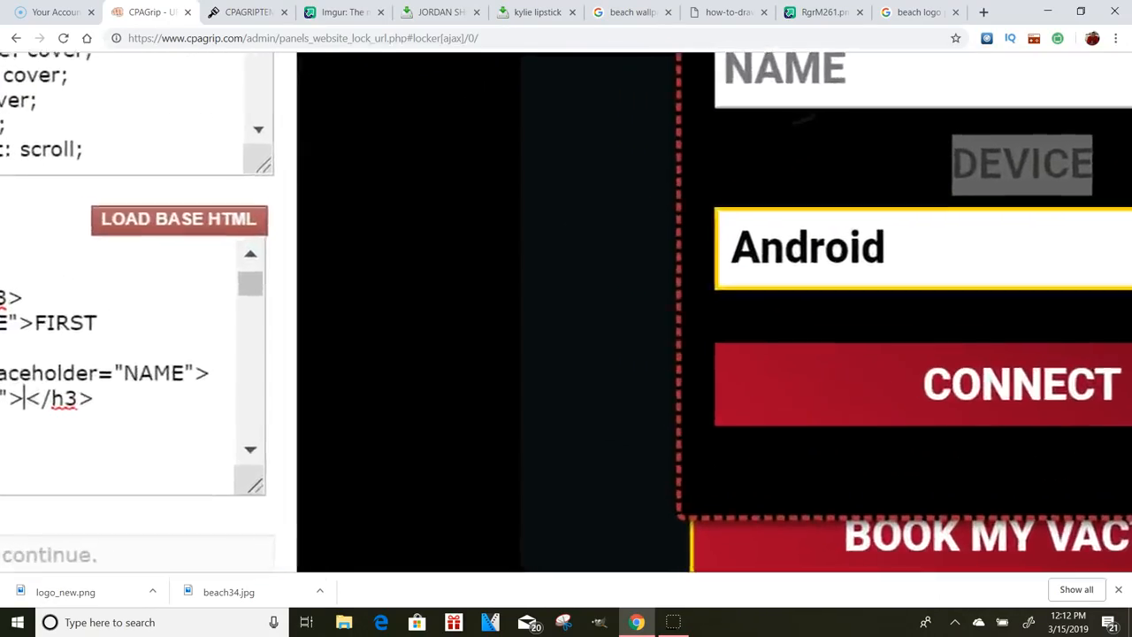
pyautogui.hscroll(-1, 783, 356)
pyautogui.scroll(-1, 630, 309)
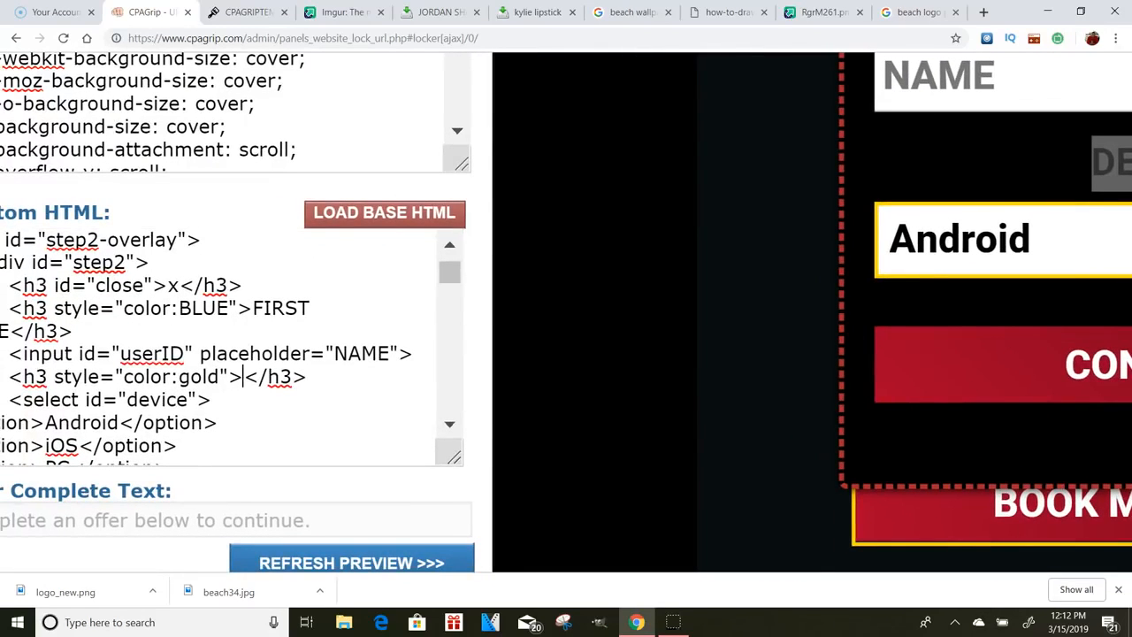
pyautogui.write('TIC')
pyautogui.press('BackSpace')
pyautogui.press('BackSpace')
pyautogui.press('BackSpace')
pyautogui.write('HOW')
pyautogui.press('BackSpace')
pyautogui.press('BackSpace')
pyautogui.press('BackSpace')
pyautogui.write('HOW MANY TI')
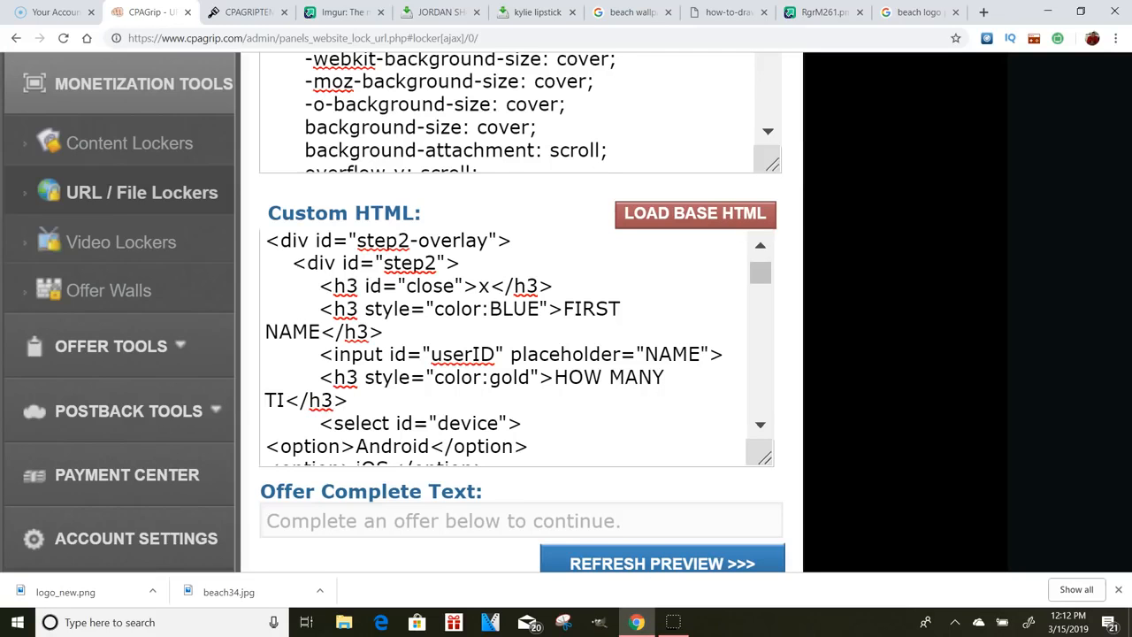
pyautogui.write('CKETS')
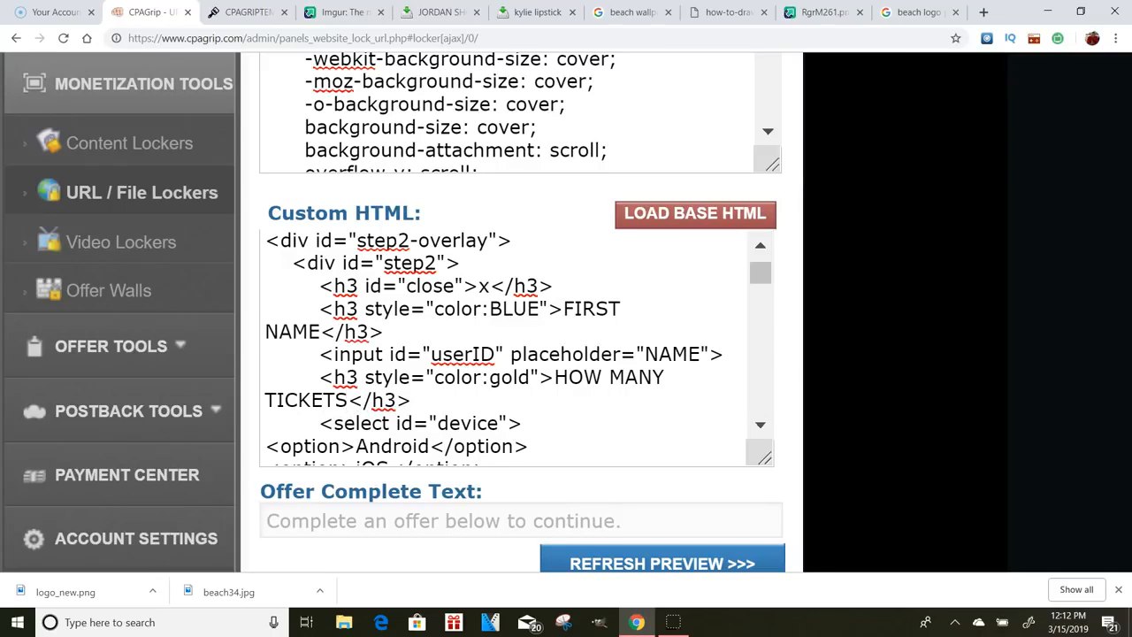
# Step: Change the Android option of the device select in the popup code to "2 TICKETS"
pyautogui.scroll(-5, 566, 337)
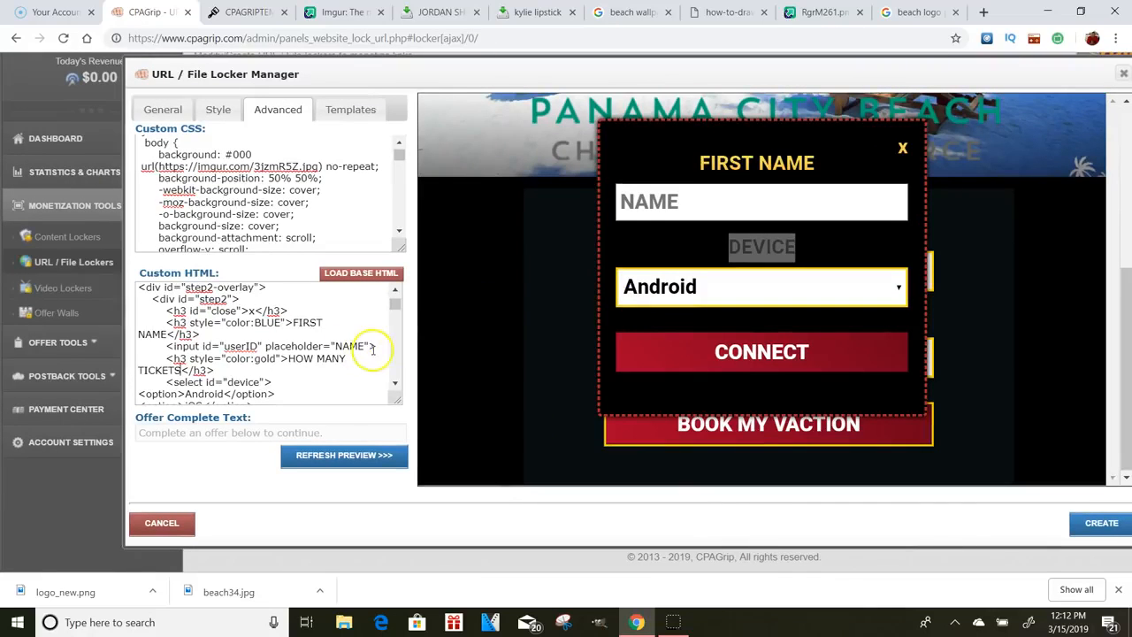
pyautogui.scroll(-3, 392, 378)
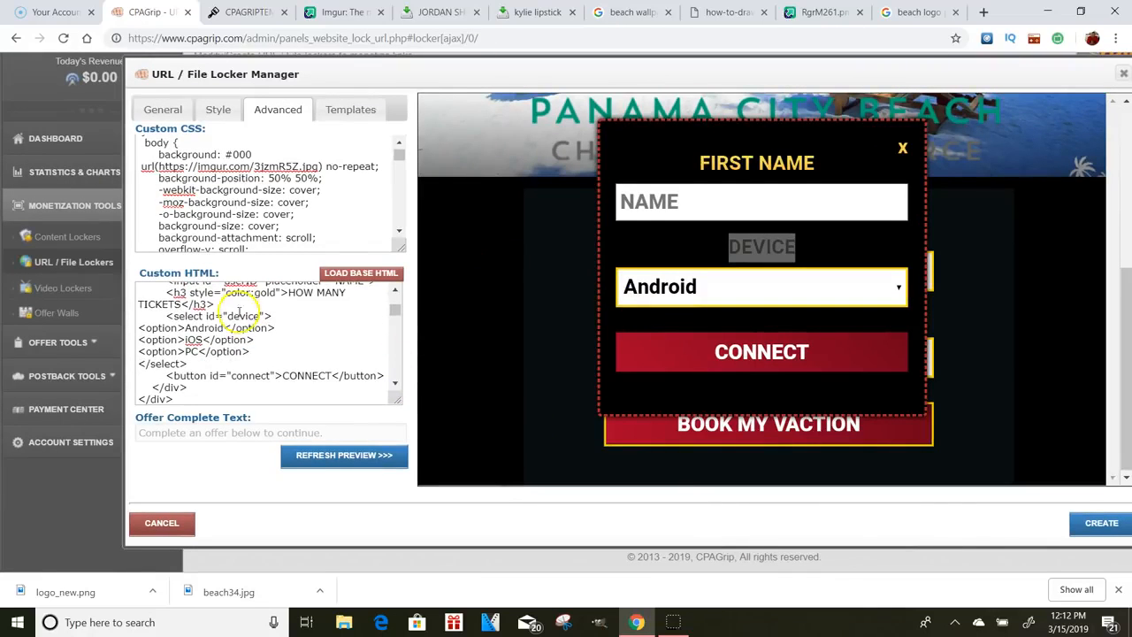
pyautogui.scroll(5, 240, 342)
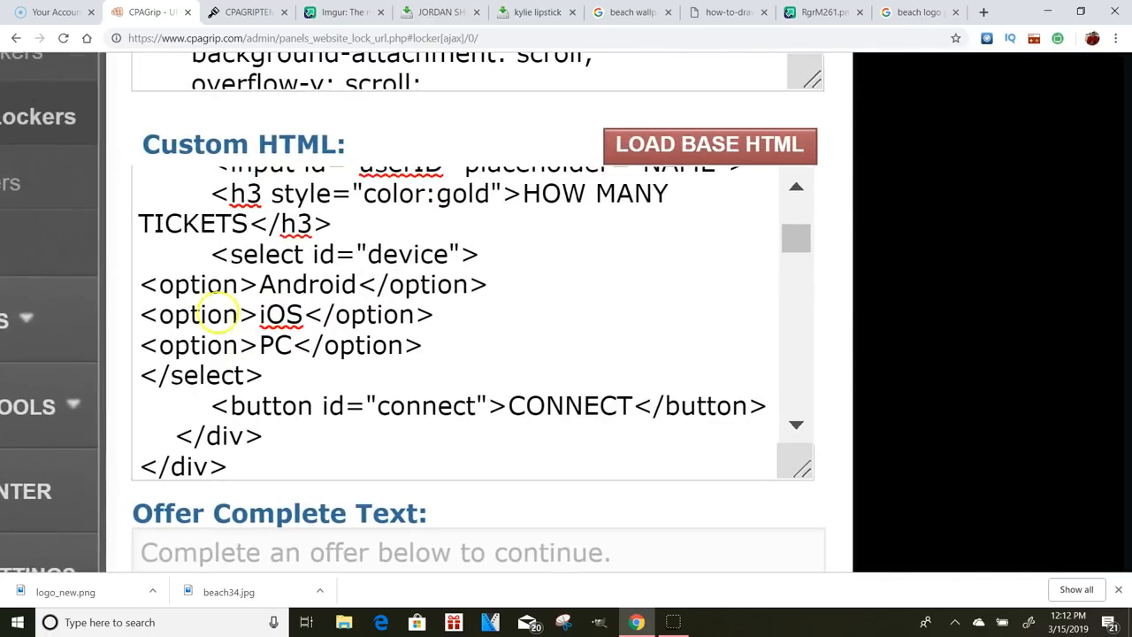
pyautogui.press('BackSpace')
pyautogui.press('BackSpace')
pyautogui.press('BackSpace')
pyautogui.press('BackSpace')
pyautogui.press('BackSpace')
pyautogui.press('BackSpace')
pyautogui.press('BackSpace')
pyautogui.write('2 TICKETS')
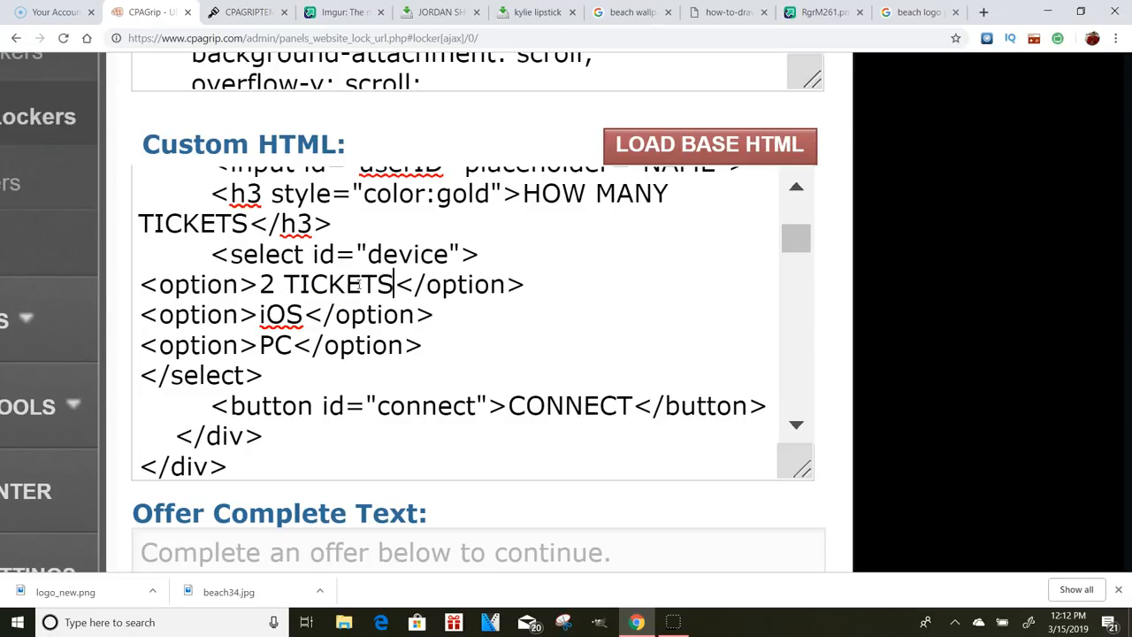
# Step: Change the iOS option to "4 TICKETS" and the PC option to "6 TICKETS" in the popup's select list
pyautogui.click(299, 320)
pyautogui.press('BackSpace')
pyautogui.press('BackSpace')
pyautogui.press('BackSpace')
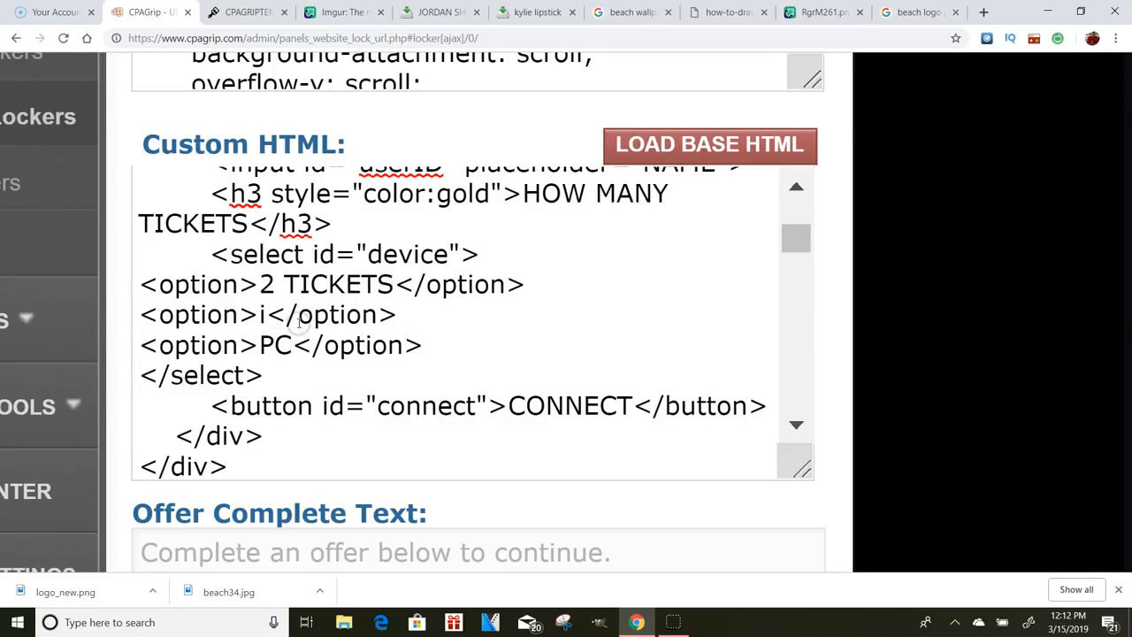
pyautogui.write('4 TICKETS')
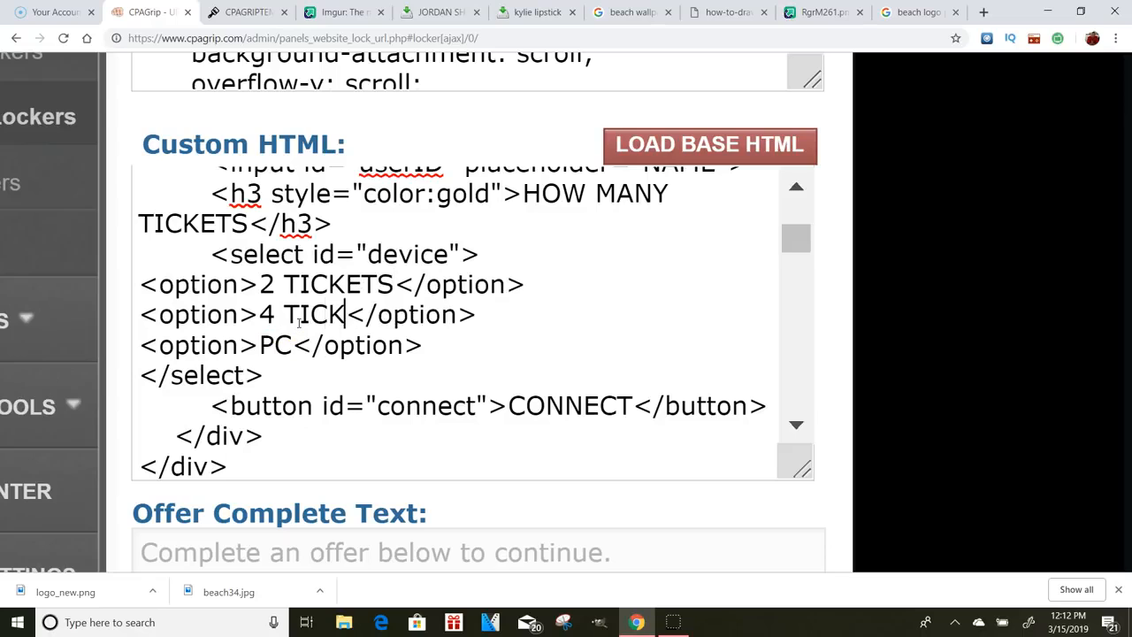
pyautogui.press('BackSpace')
pyautogui.press('BackSpace')
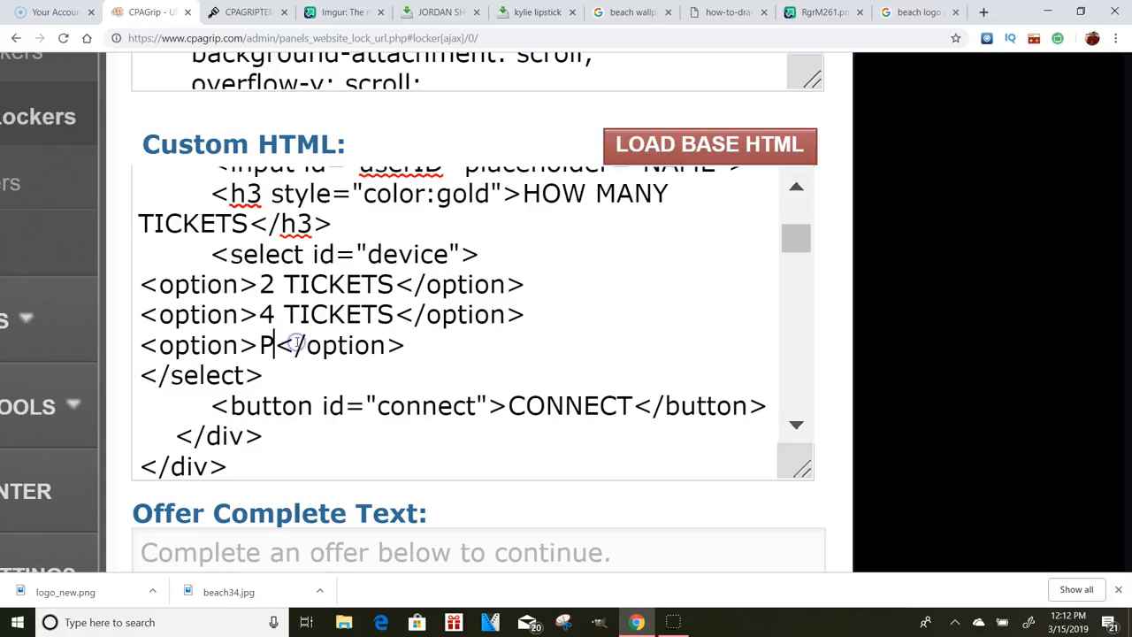
pyautogui.write('6 TICKETS')
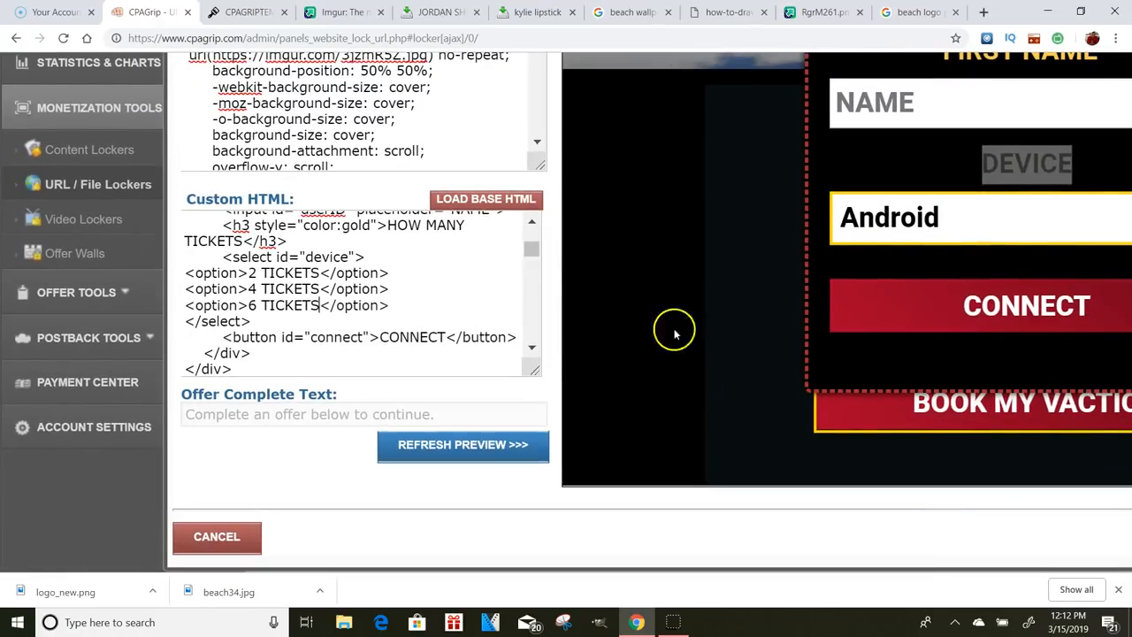
# Step: Replace the CONNECT text of the popup's connect button with "BOOK MY VACATION"
pyautogui.click(442, 337)
pyautogui.press('BackSpace')
pyautogui.press('BackSpace')
pyautogui.press('BackSpace')
pyautogui.press('BackSpace')
pyautogui.press('BackSpace')
pyautogui.press('BackSpace')
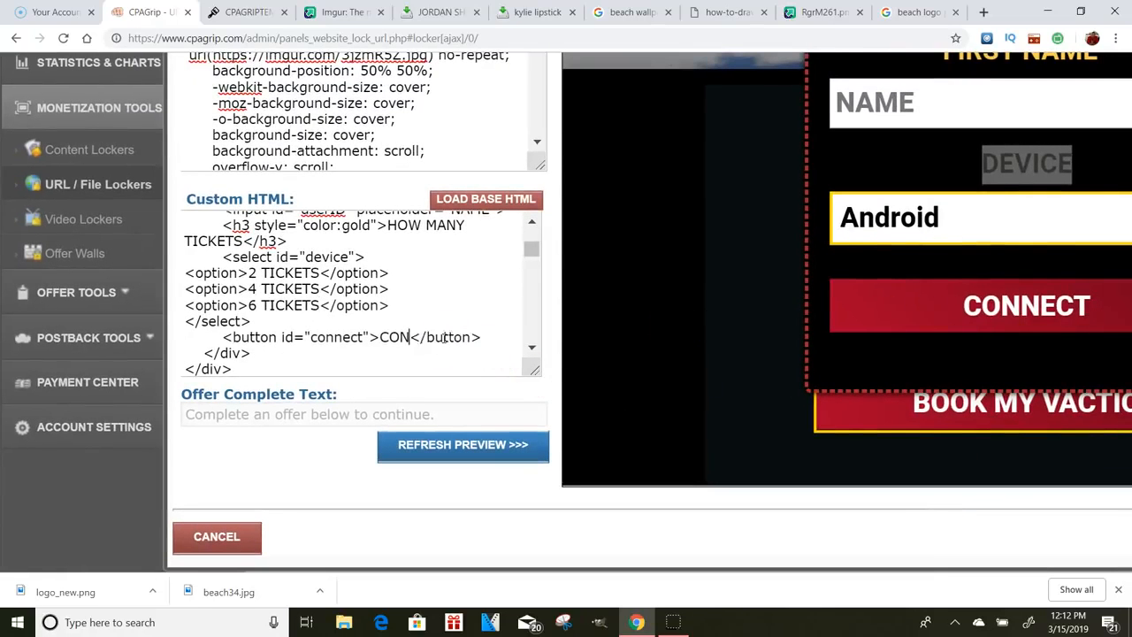
pyautogui.press('BackSpace')
pyautogui.write('BOOK MY VA')
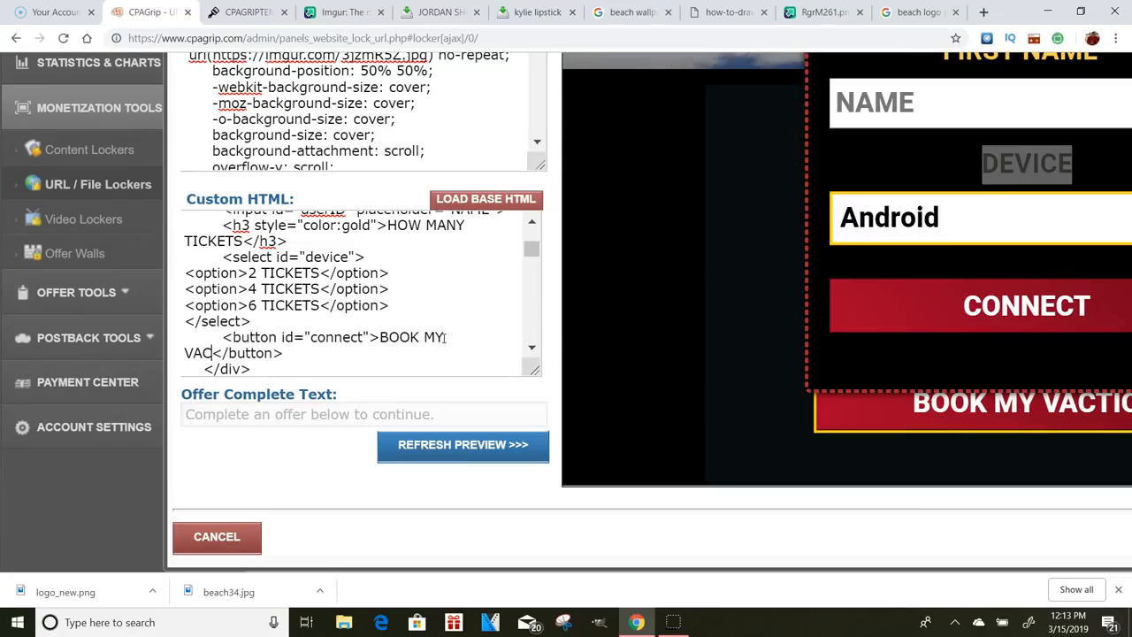
pyautogui.write('CATION')
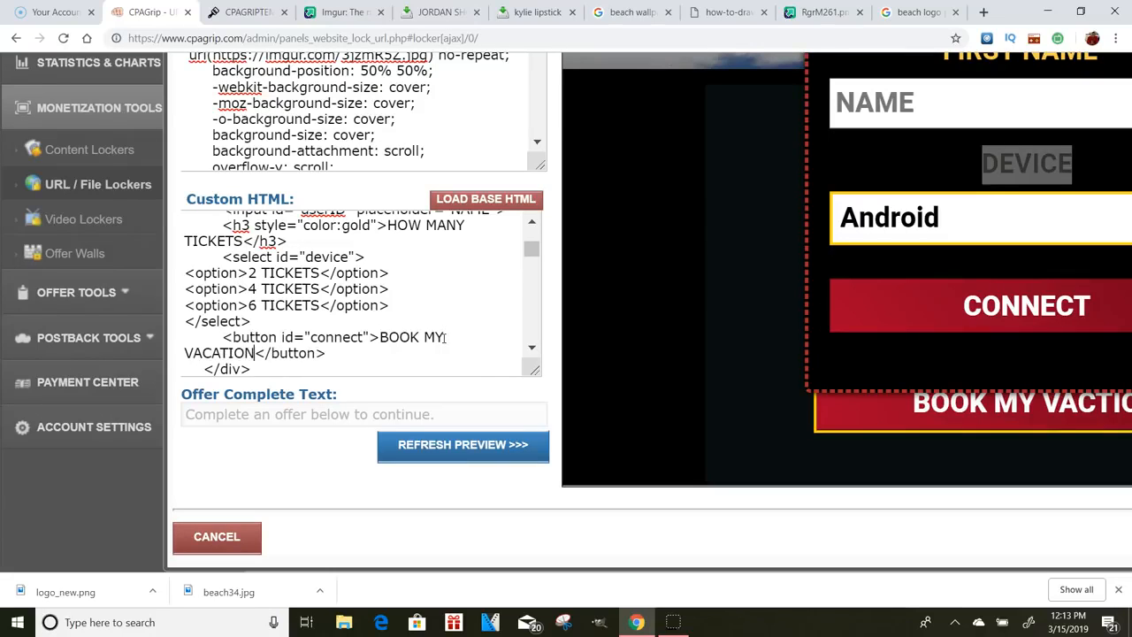
# Step: Refresh the preview, open the booking popup and choose 6 TICKETS in its ticket dropdown
pyautogui.click(518, 447)
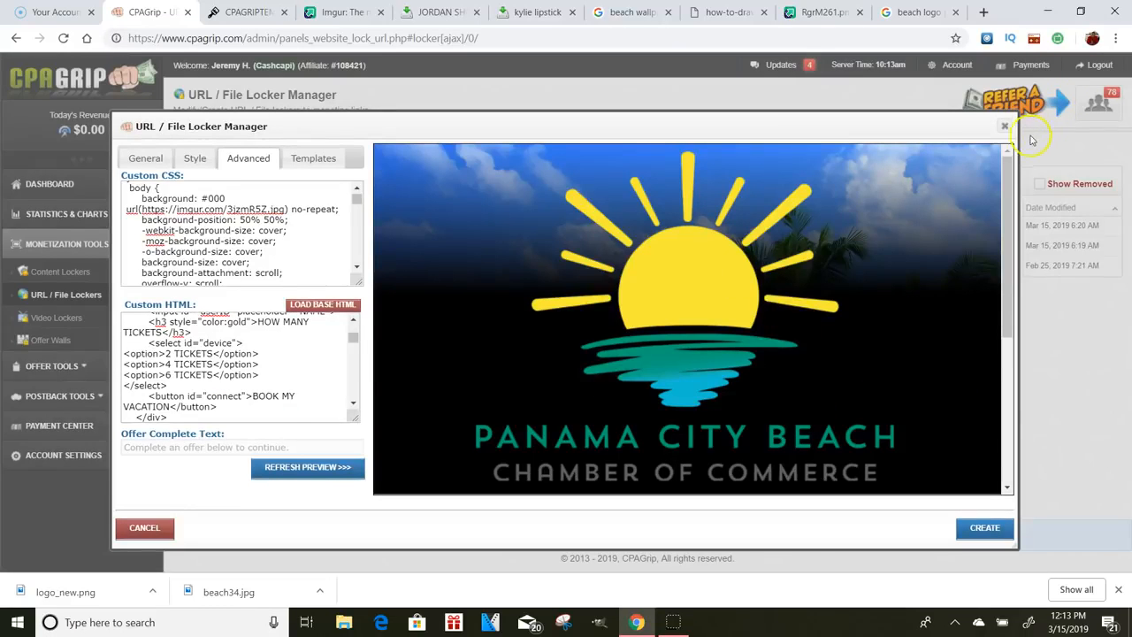
pyautogui.scroll(-3, 1008, 265)
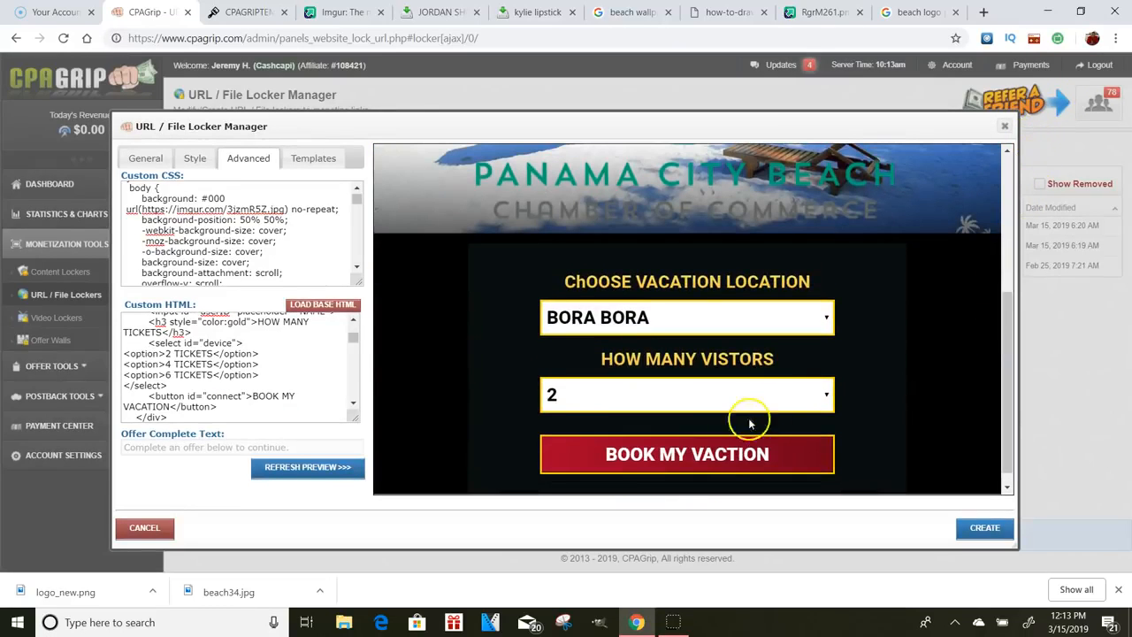
pyautogui.click(725, 454)
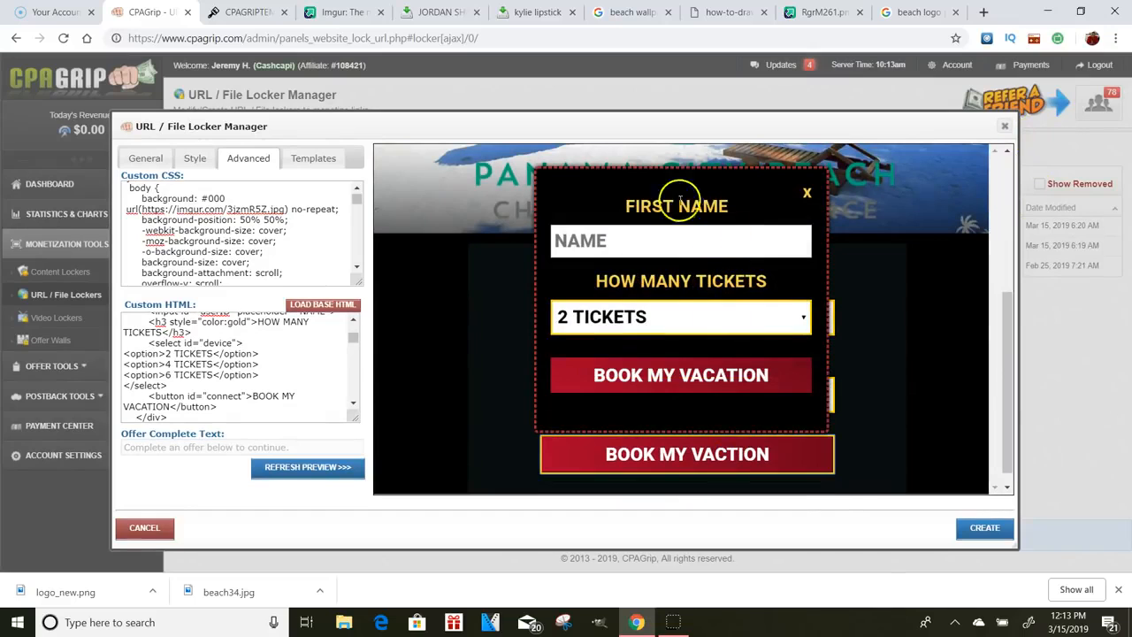
pyautogui.click(663, 323)
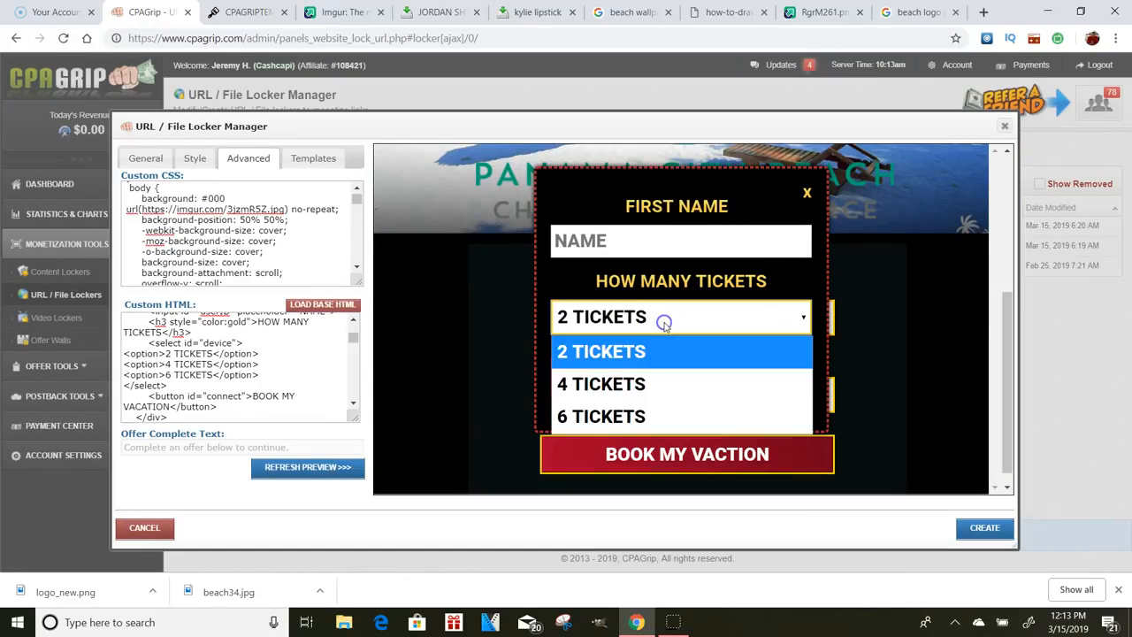
pyautogui.click(610, 414)
pyautogui.click(657, 393)
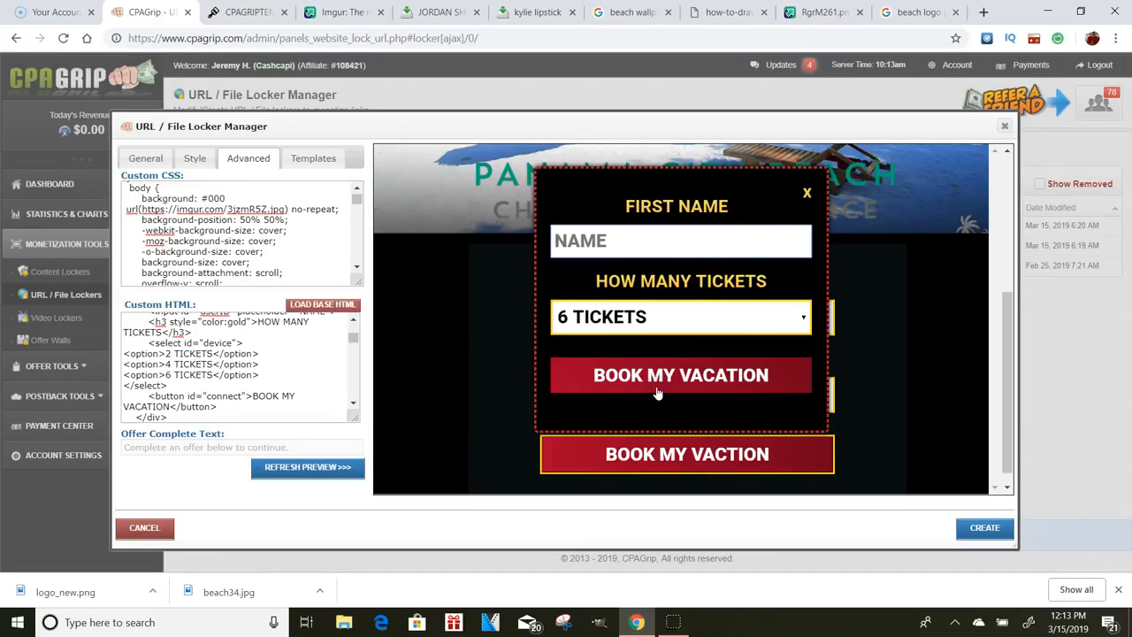
# Step: Fill in the popup's name field and submit the booking form in the preview to test the flow
pyautogui.click(690, 384)
pyautogui.click(679, 232)
pyautogui.click(645, 279)
pyautogui.click(672, 374)
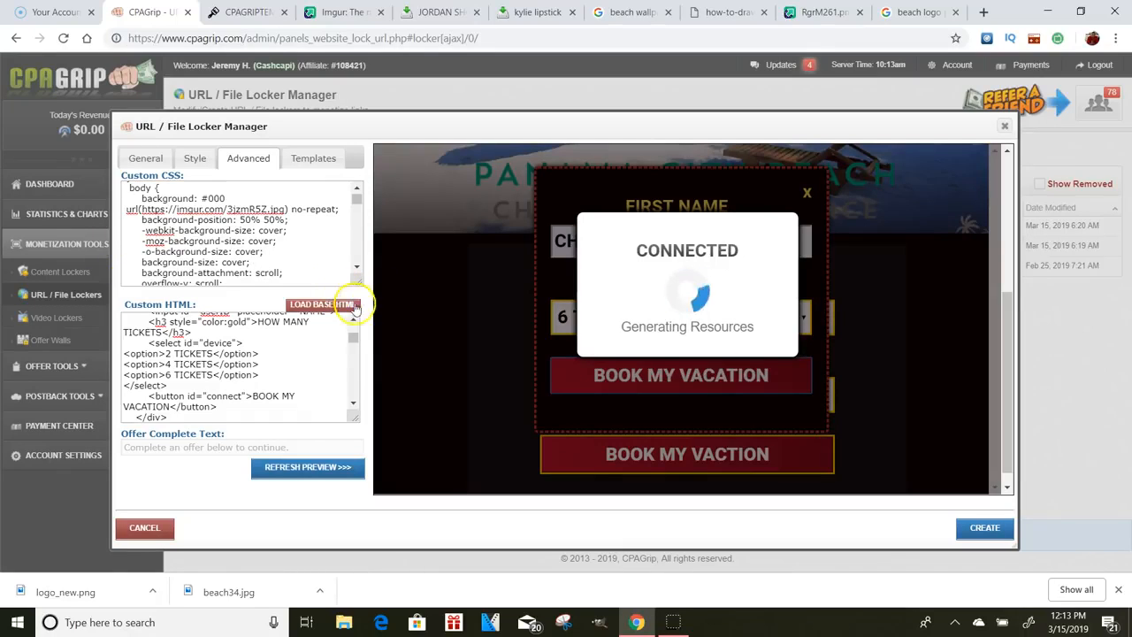
# Step: Locate the human-verification block in the Custom HTML and compare its "Please prove you are human" text with the preview's verification box
pyautogui.moveTo(356, 338); pyautogui.dragTo(356, 355)
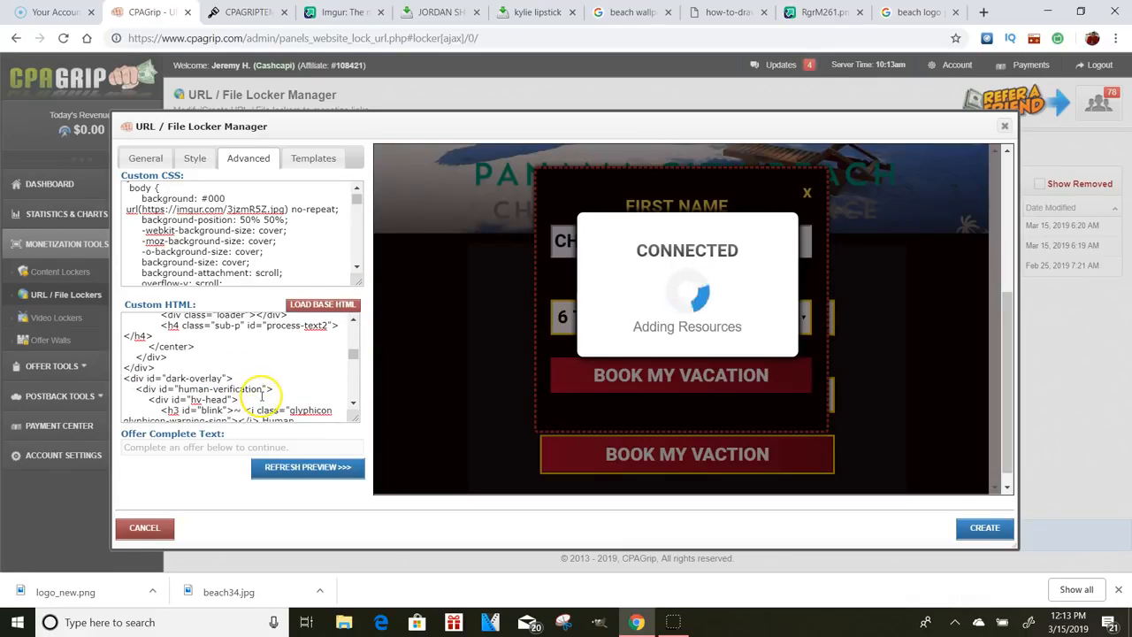
pyautogui.moveTo(263, 390); pyautogui.dragTo(252, 389)
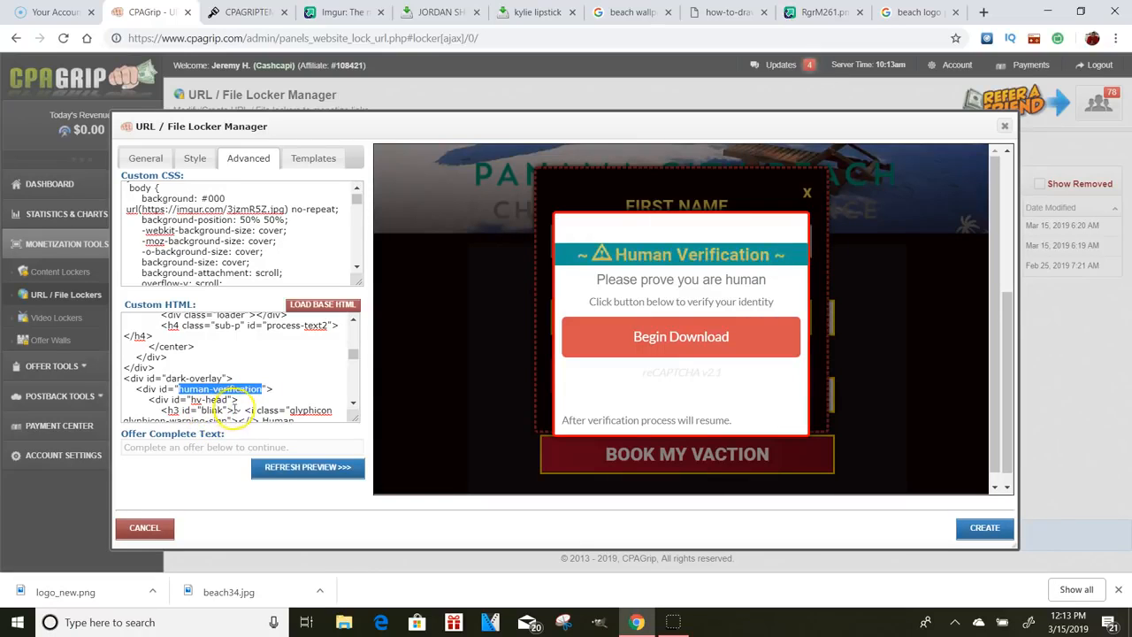
pyautogui.click(353, 405)
pyautogui.click(353, 405)
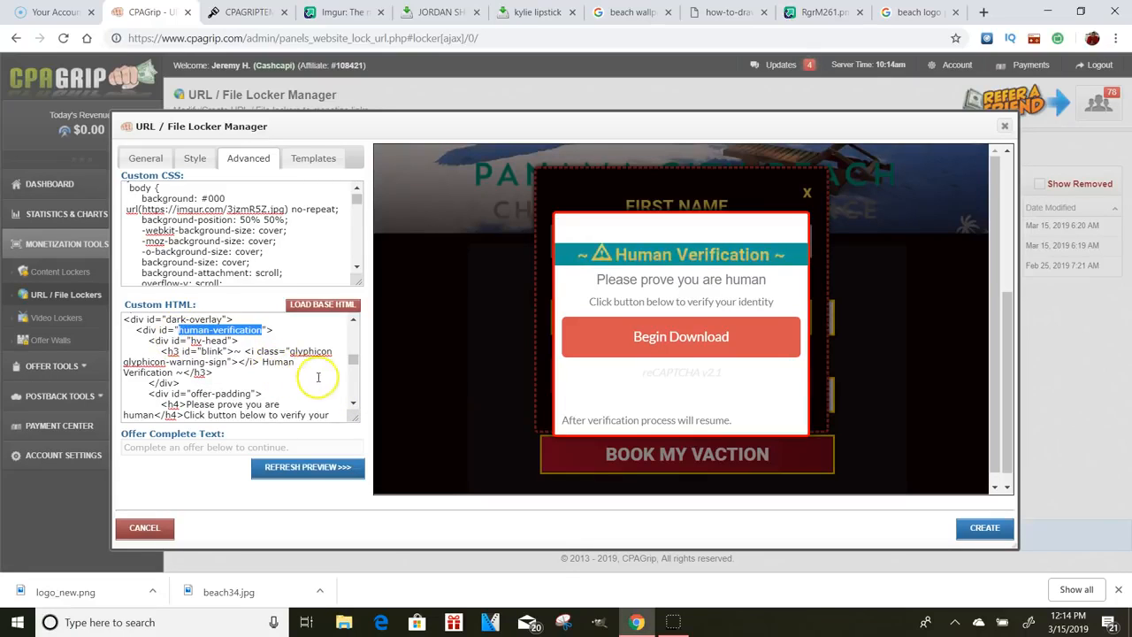
pyautogui.click(353, 405)
pyautogui.click(352, 405)
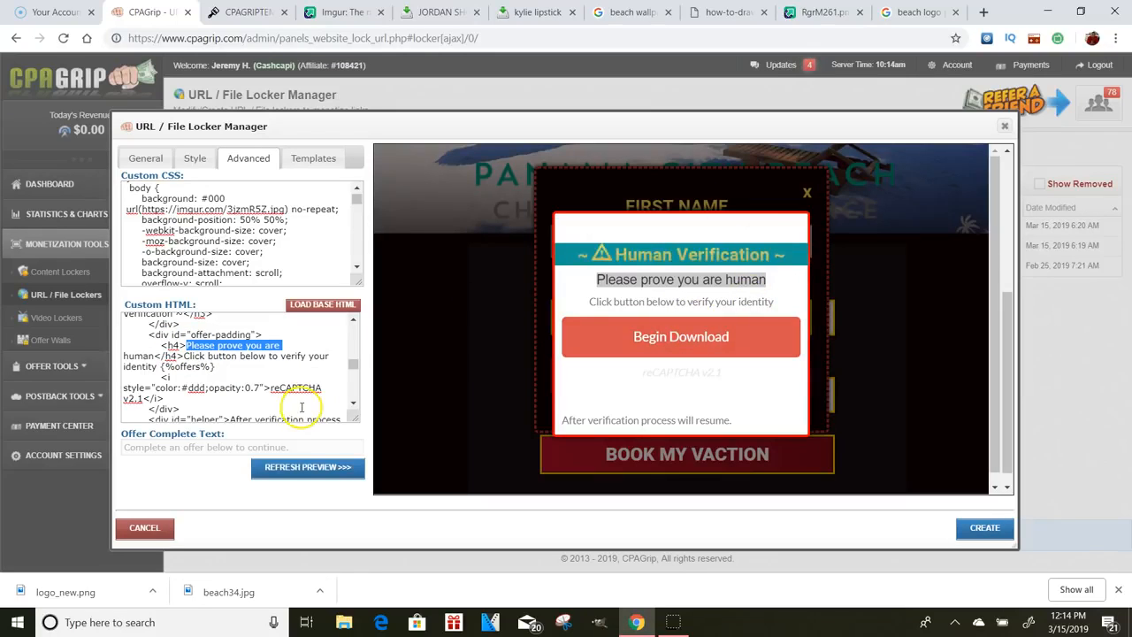
# Step: Look through the rest of the Custom HTML, from the reCAPTCHA line down to the closing onlinegeneratorV.js script
pyautogui.scroll(-2, 354, 405)
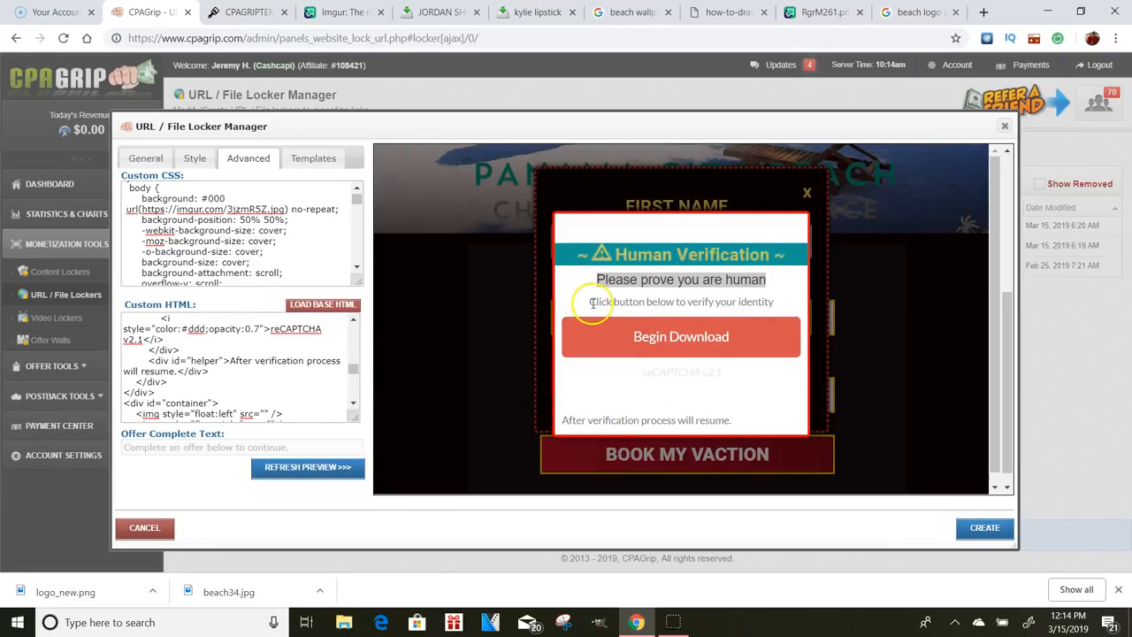
pyautogui.click(352, 403)
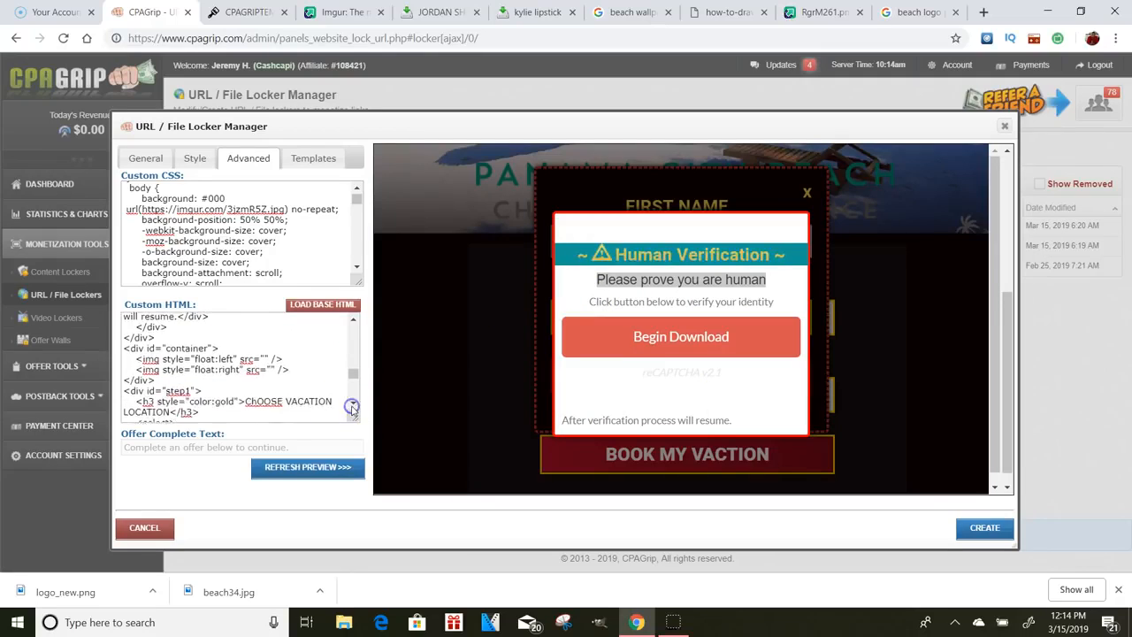
pyautogui.click(352, 406)
pyautogui.click(352, 406)
pyautogui.click(352, 406)
pyautogui.click(351, 406)
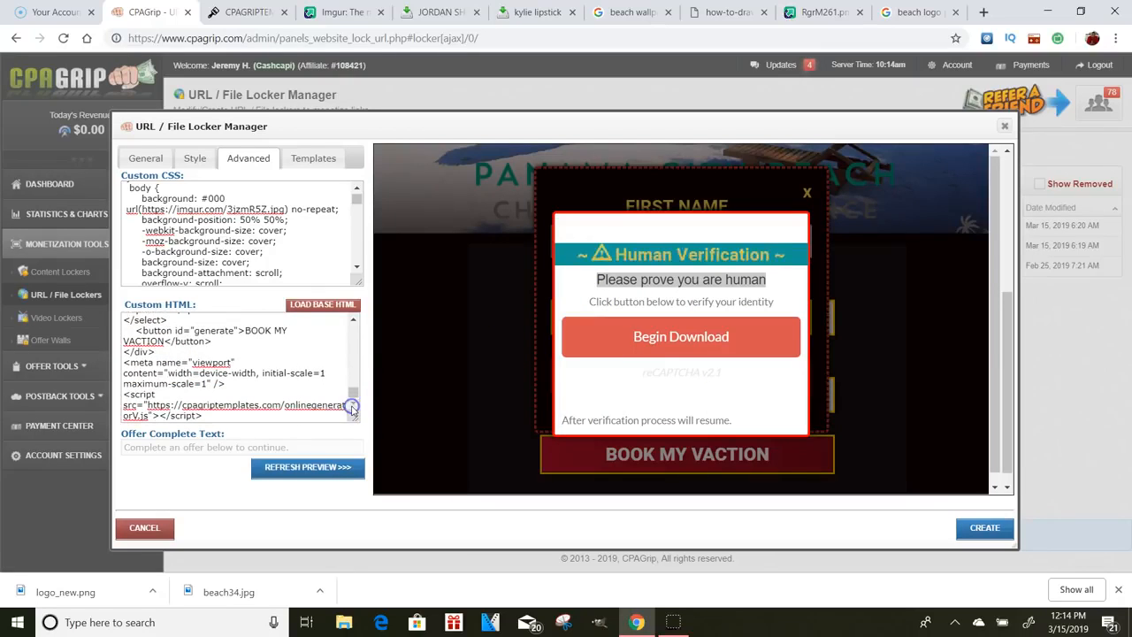
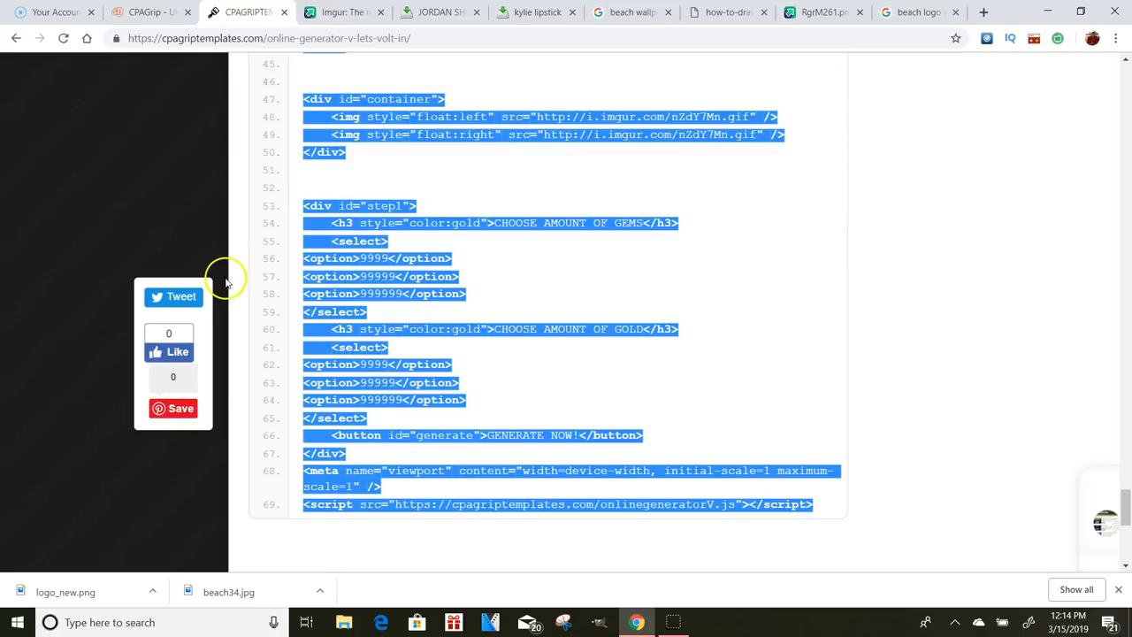
# Step: Leave the Online Generator V template post and open the CPAGRIPTEMPLATES home page
pyautogui.scroll(-3, 226, 278)
pyautogui.scroll(2, 226, 279)
pyautogui.click(1126, 250)
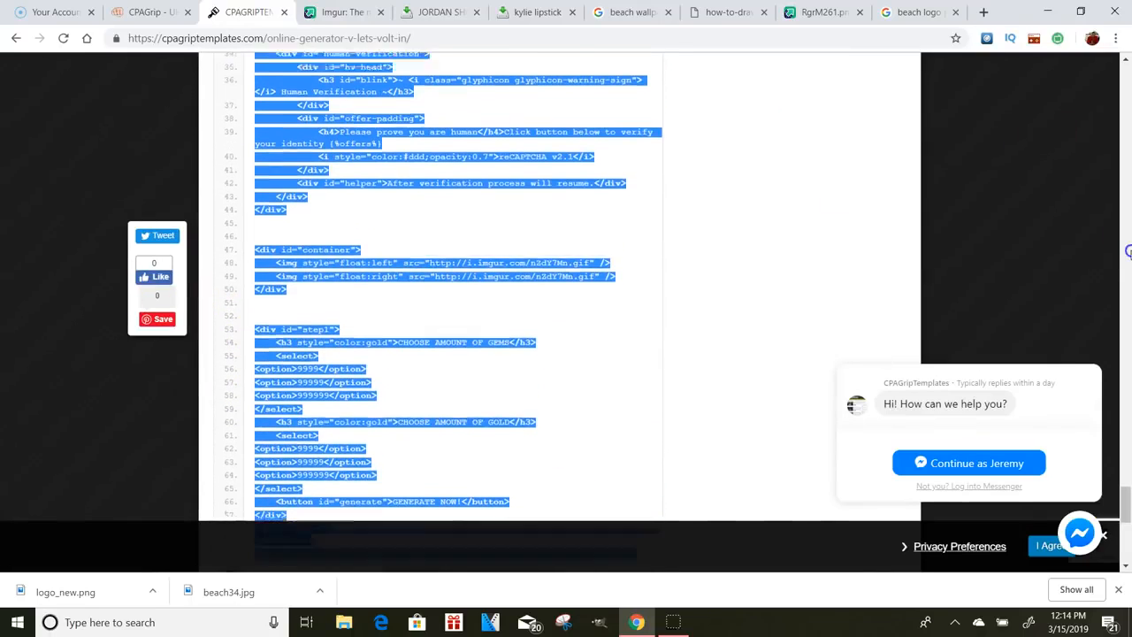
pyautogui.moveTo(1126, 380); pyautogui.dragTo(1127, 88)
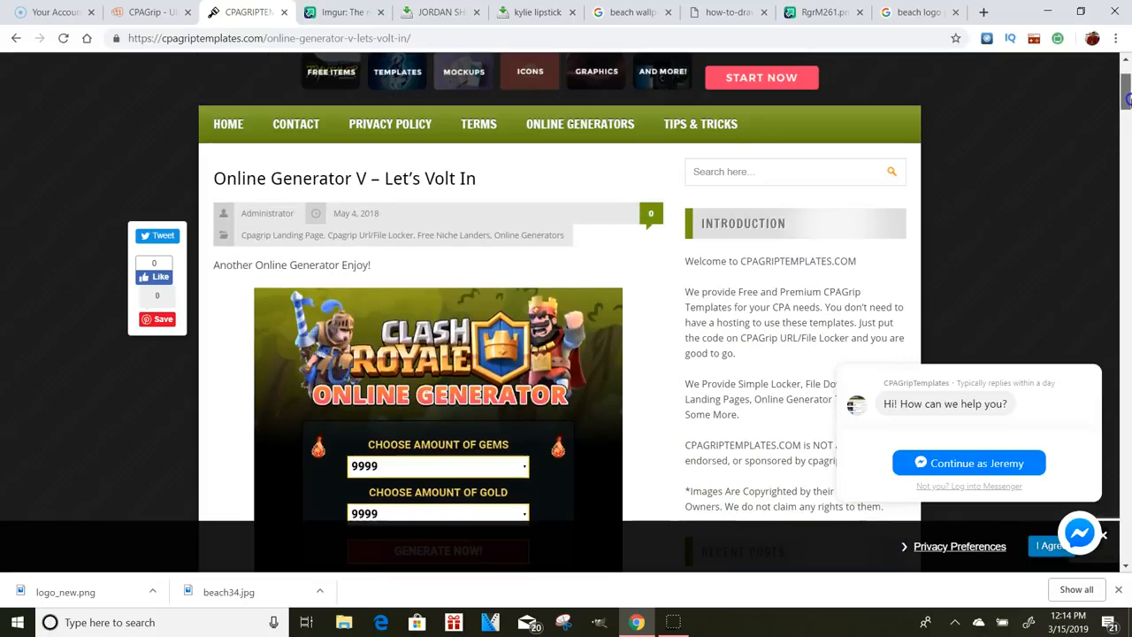
pyautogui.click(235, 124)
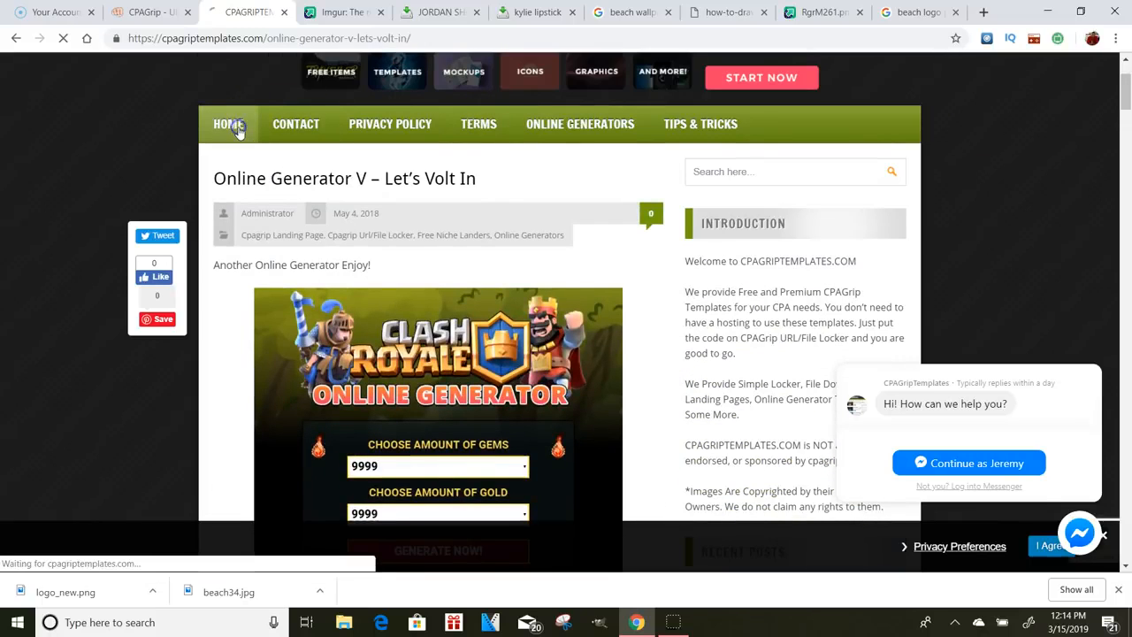
pyautogui.click(918, 225)
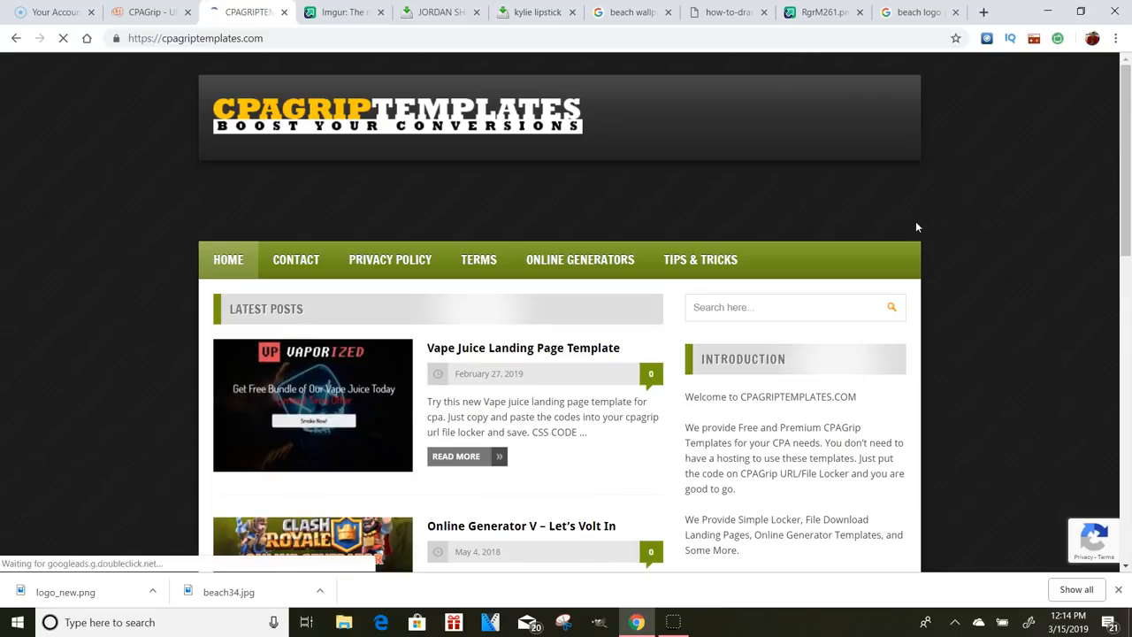
# Step: Look through the latest template posts on the CPAGRIPTEMPLATES home page and on page 3 of the listing
pyautogui.moveTo(1127, 185); pyautogui.dragTo(1120, 387)
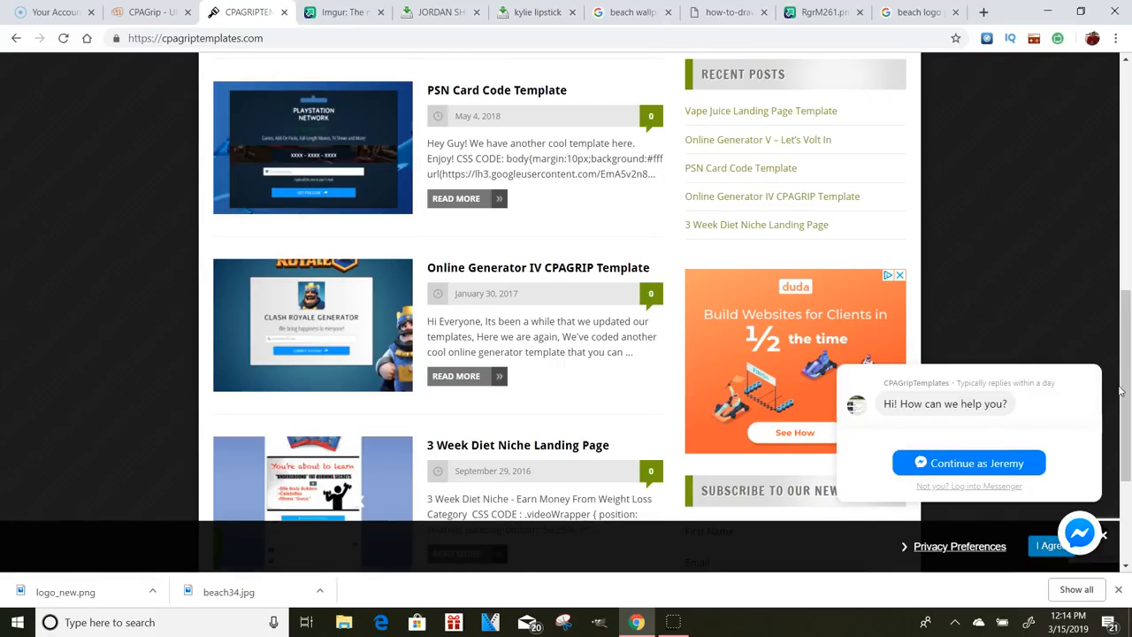
pyautogui.scroll(5, 566, 311)
pyautogui.scroll(-3, 566, 312)
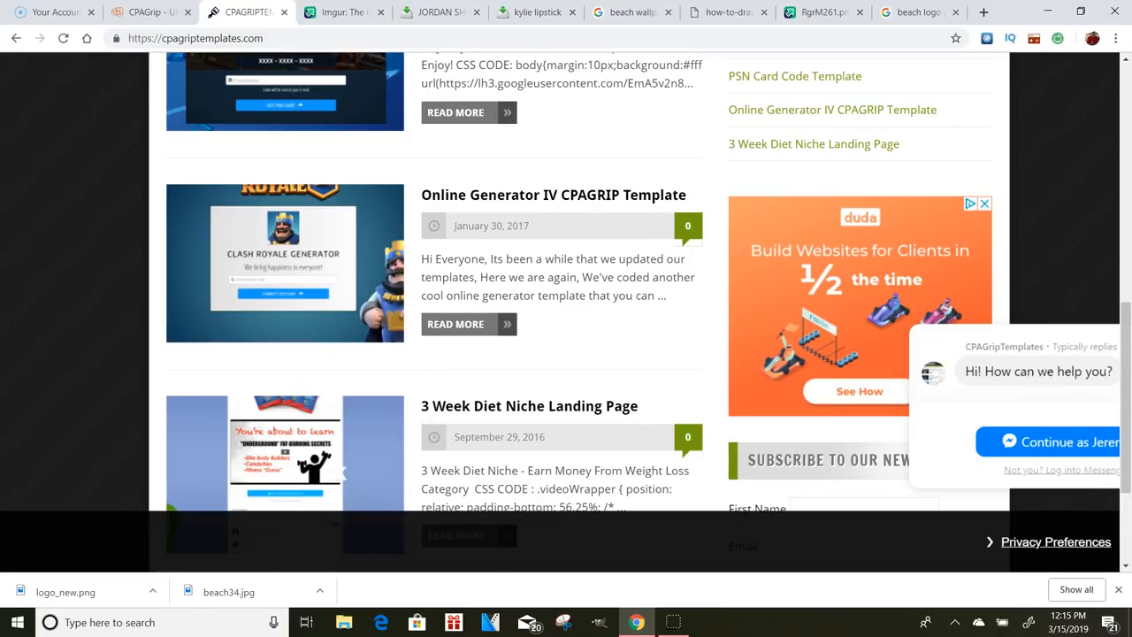
pyautogui.scroll(-3, 566, 309)
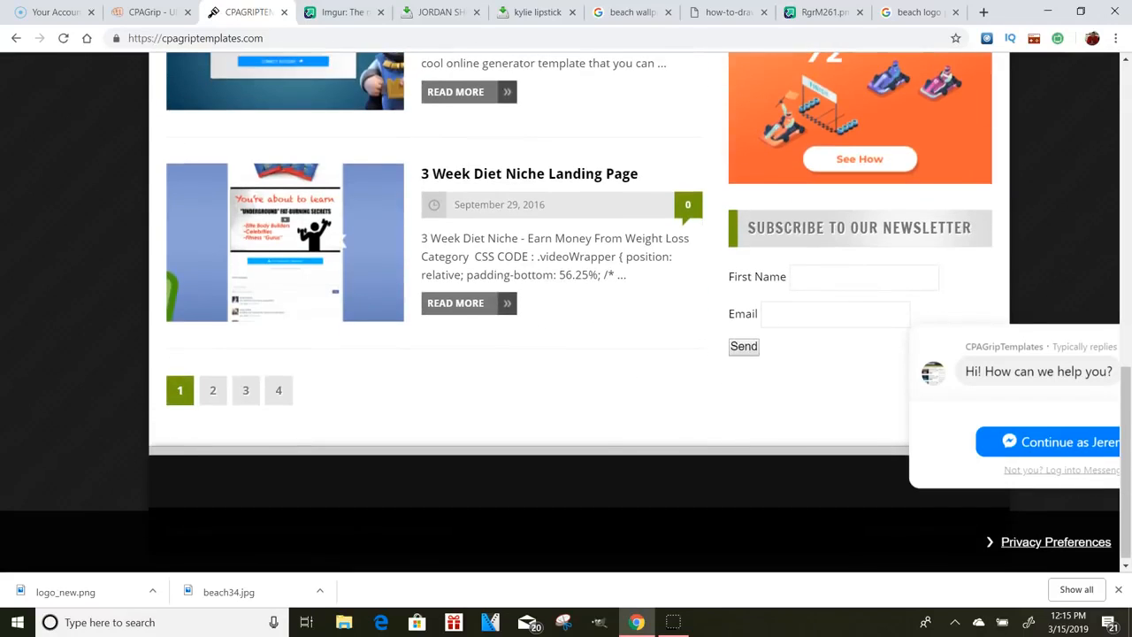
pyautogui.click(244, 403)
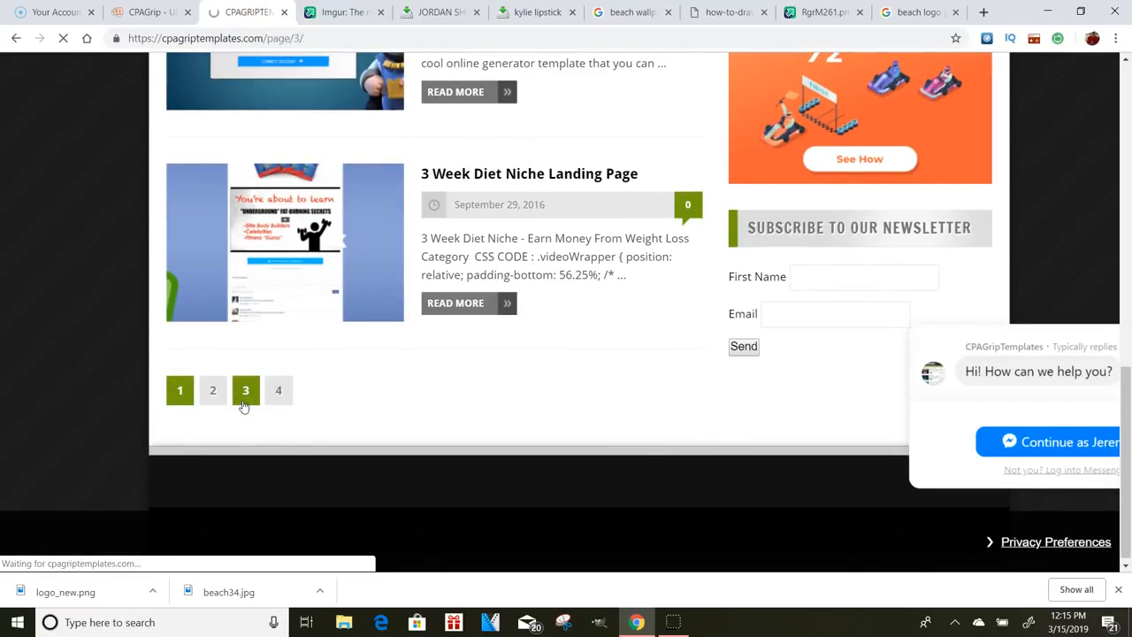
pyautogui.scroll(-2, 244, 405)
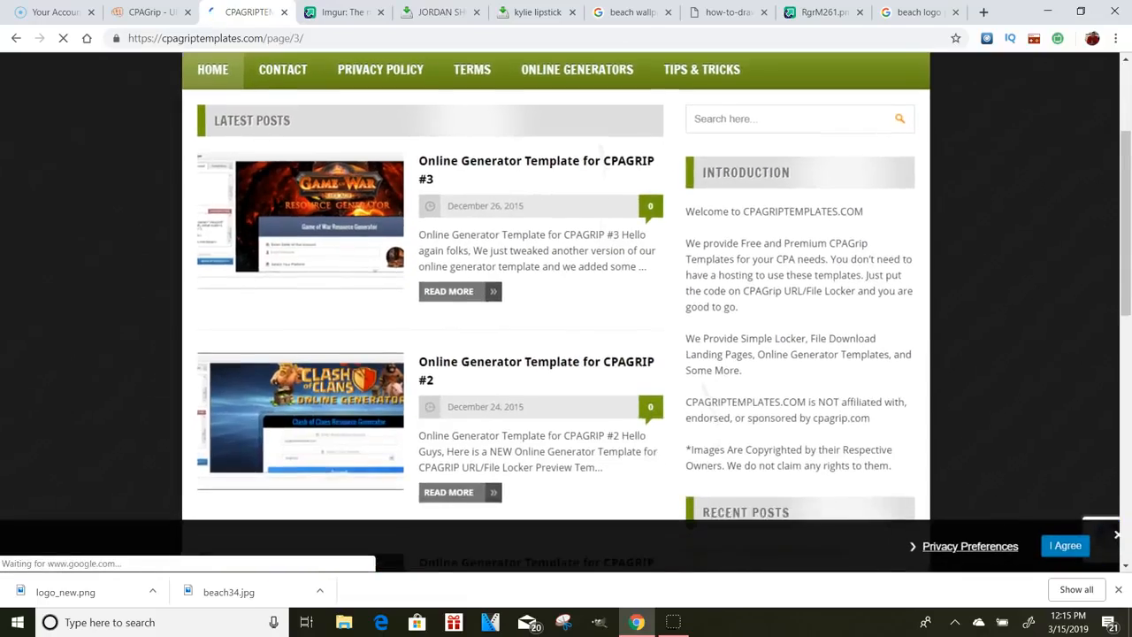
pyautogui.scroll(-1, 566, 310)
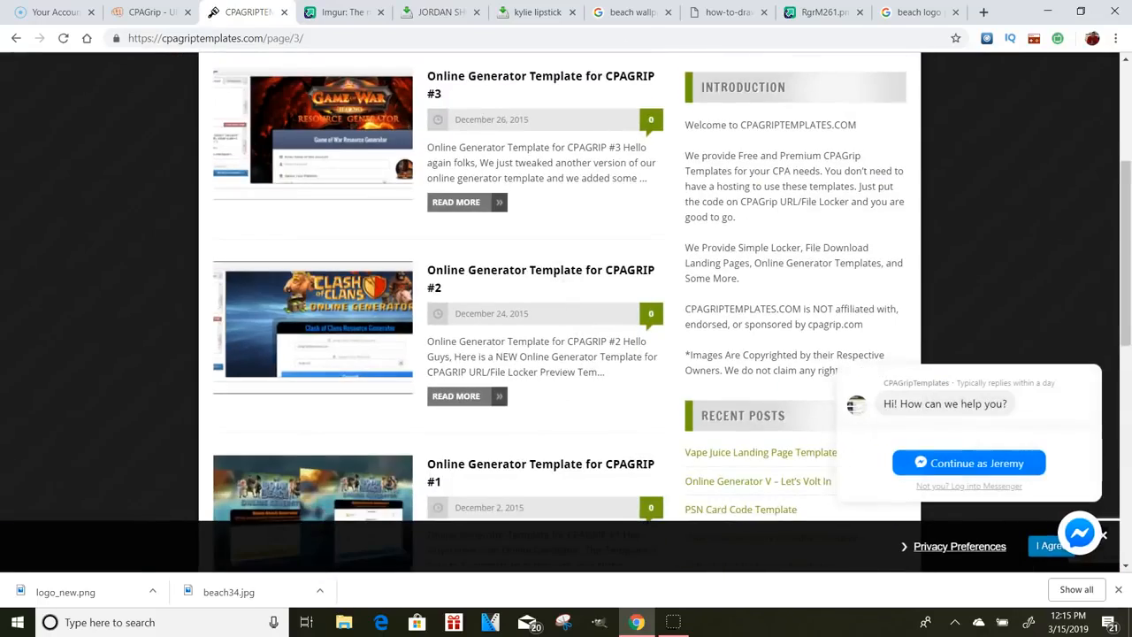
pyautogui.scroll(-3, 565, 309)
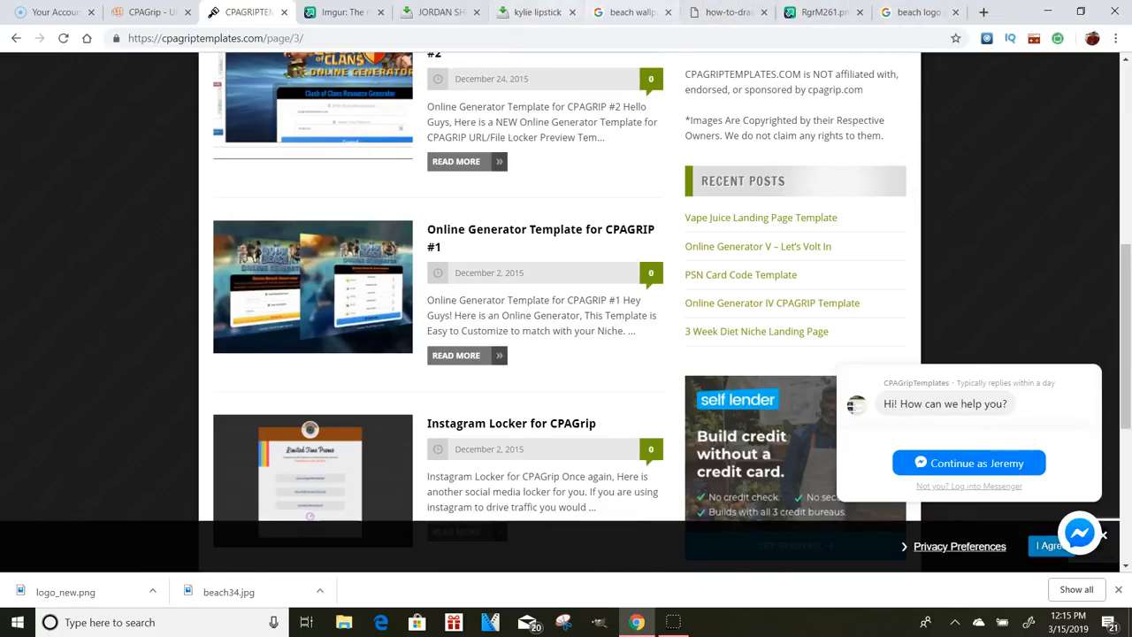
# Step: View the Kylie lipstick locker example, and replace the beach logo image search with Google's start page
pyautogui.click(533, 12)
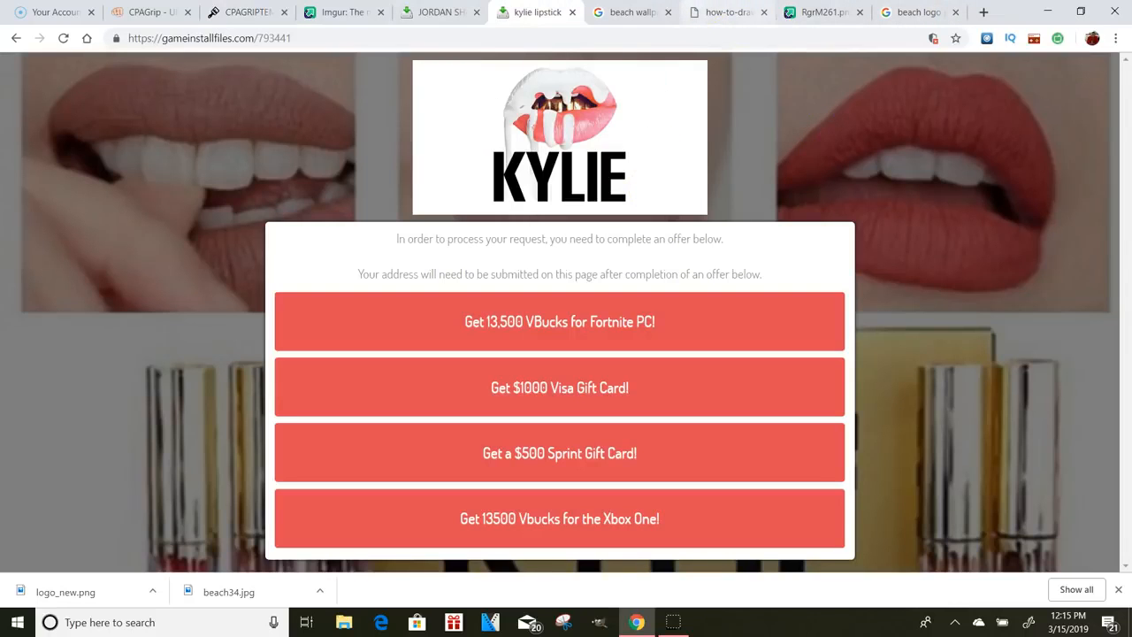
pyautogui.click(919, 13)
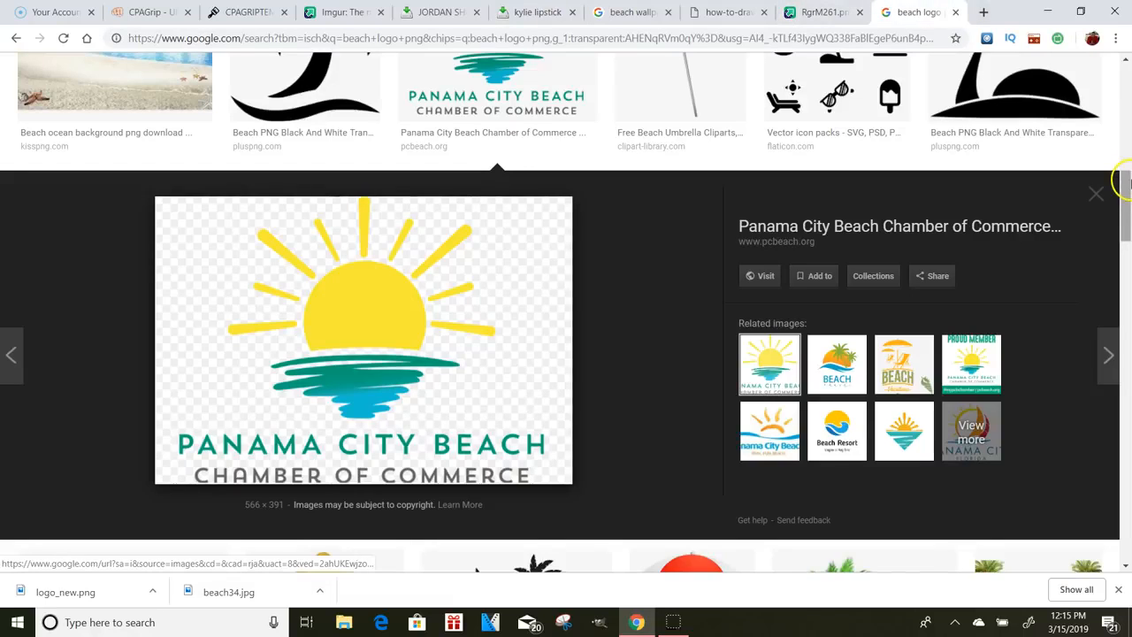
pyautogui.moveTo(1130, 200); pyautogui.dragTo(1130, 194)
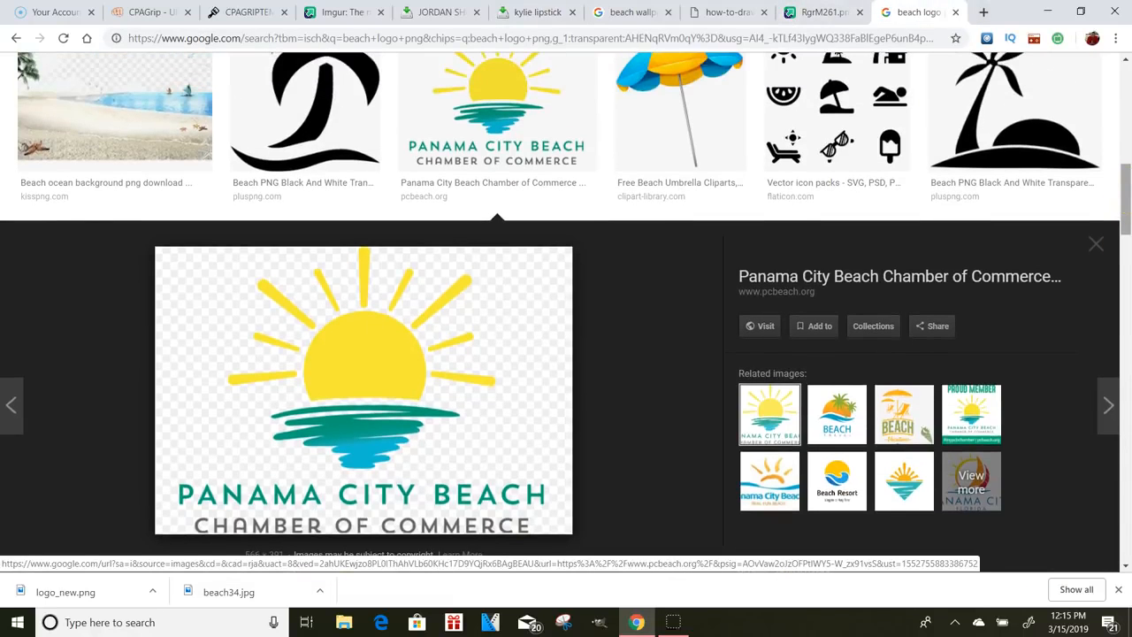
pyautogui.click(1128, 101)
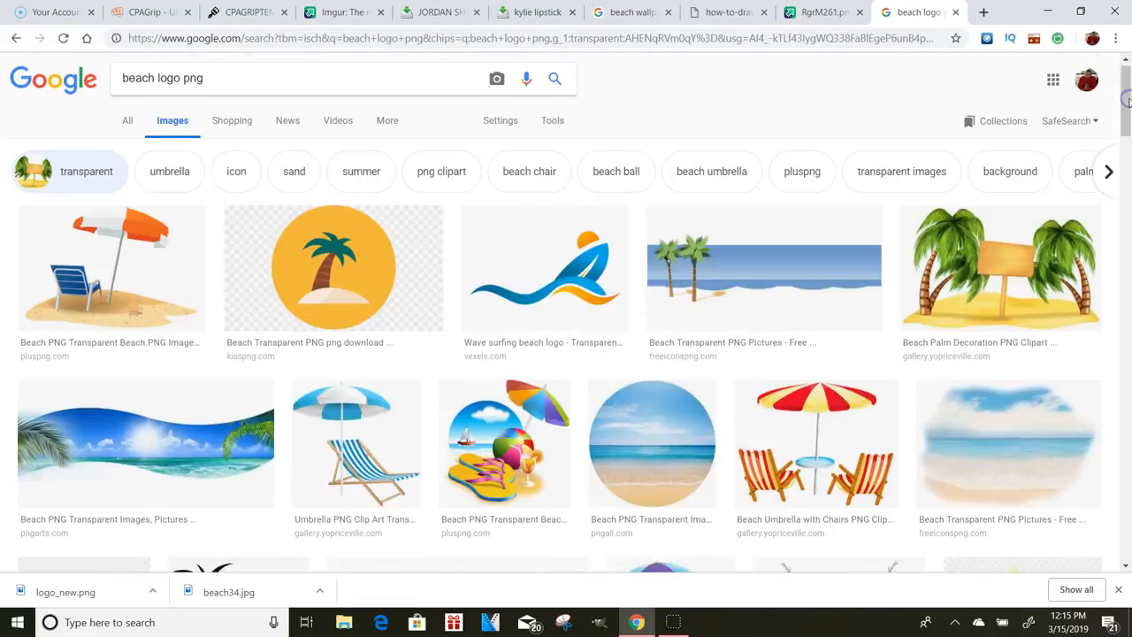
pyautogui.click(48, 84)
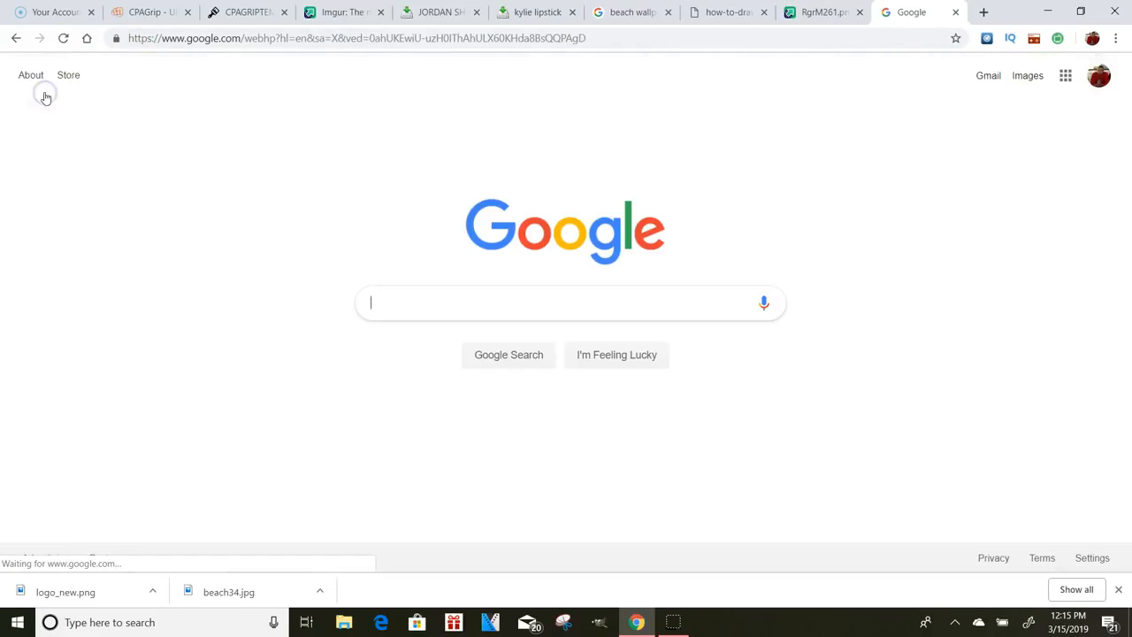
# Step: Search Google for KYLIE JENNER INSTAGRAM
pyautogui.click(394, 293)
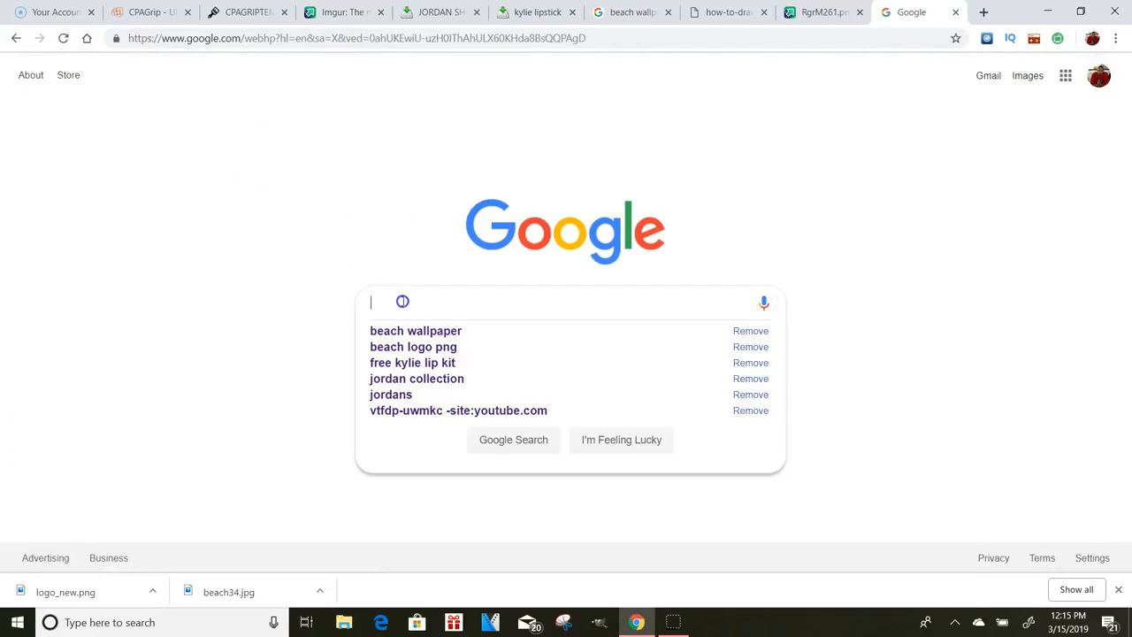
pyautogui.write('ku')
pyautogui.press('BackSpace')
pyautogui.press('BackSpace')
pyautogui.write('KYLIE')
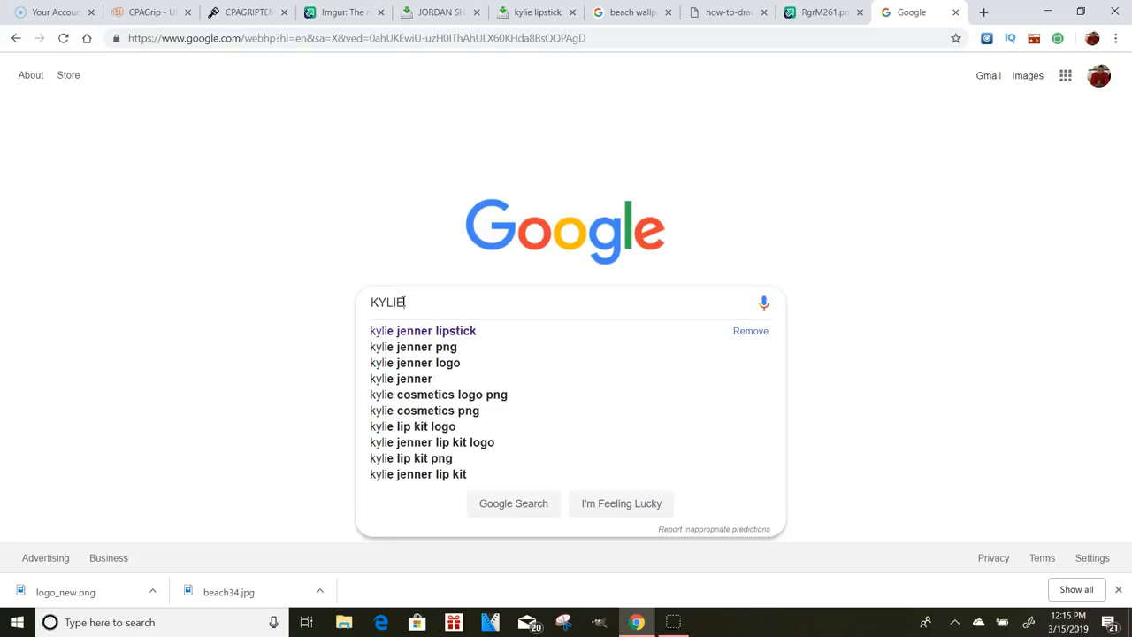
pyautogui.write(' JEEN')
pyautogui.press('BackSpace')
pyautogui.press('BackSpace')
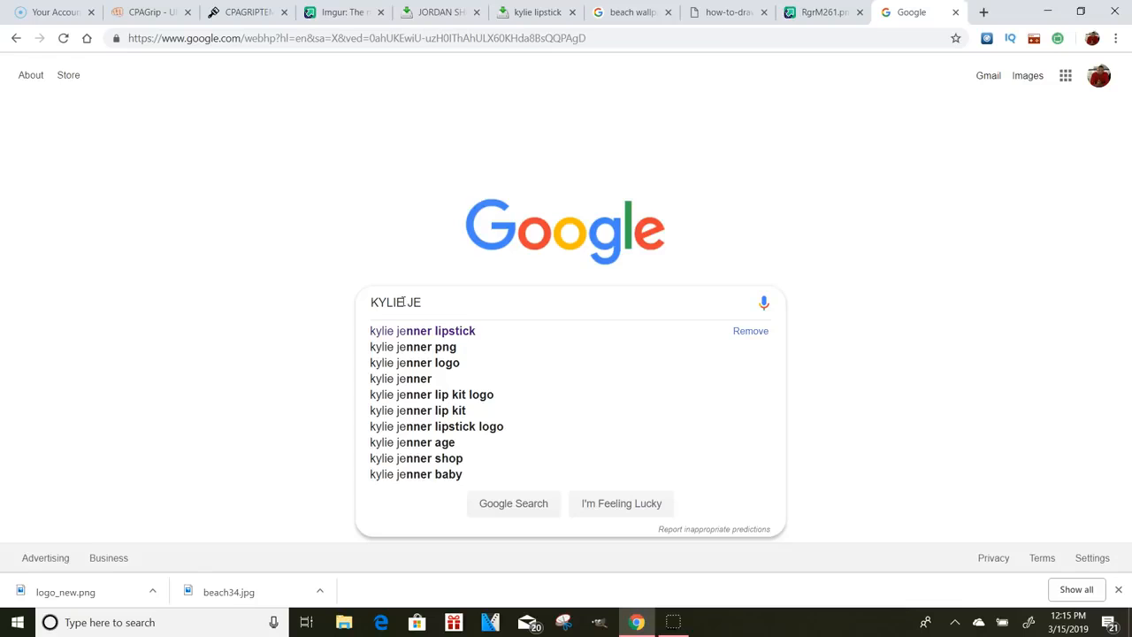
pyautogui.write('NNER I')
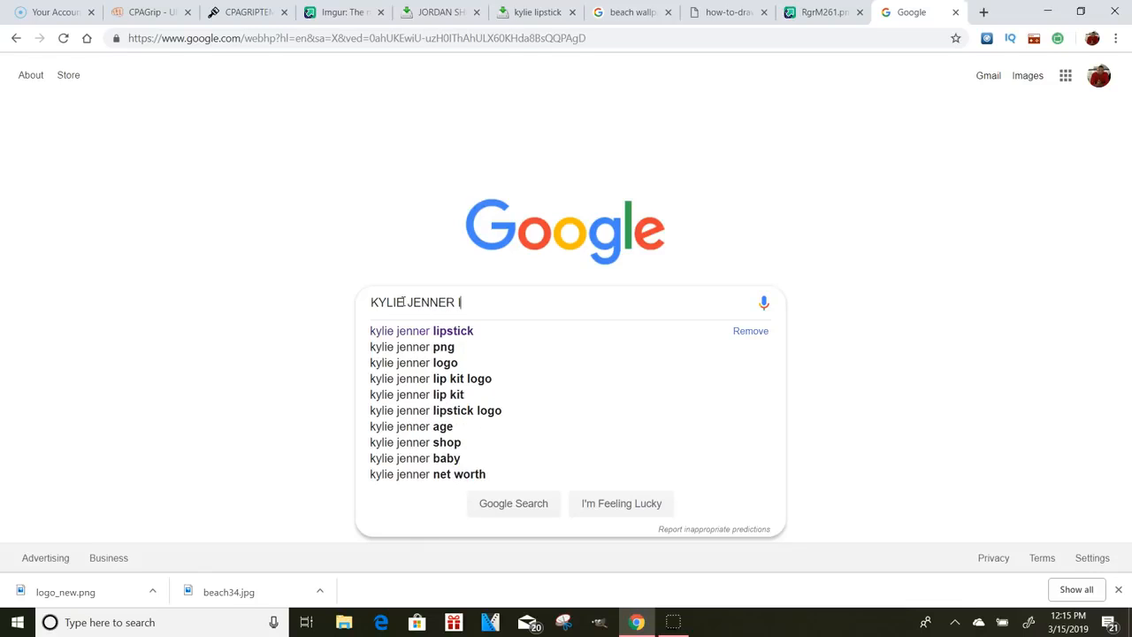
pyautogui.write('NSA')
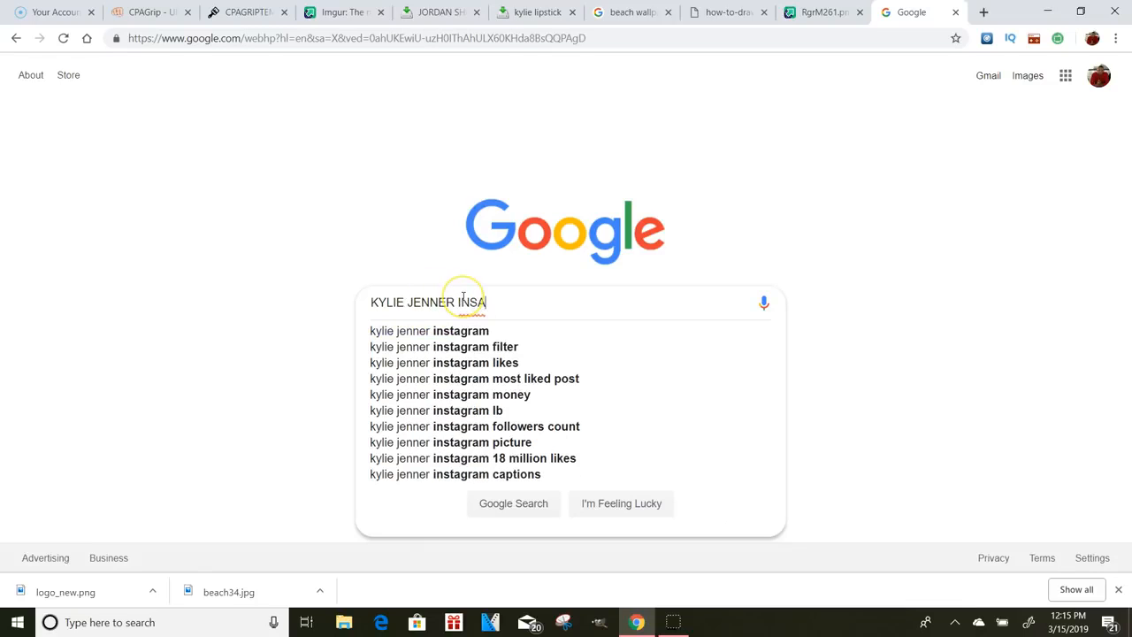
pyautogui.press('BackSpace')
pyautogui.write('TAGRAM')
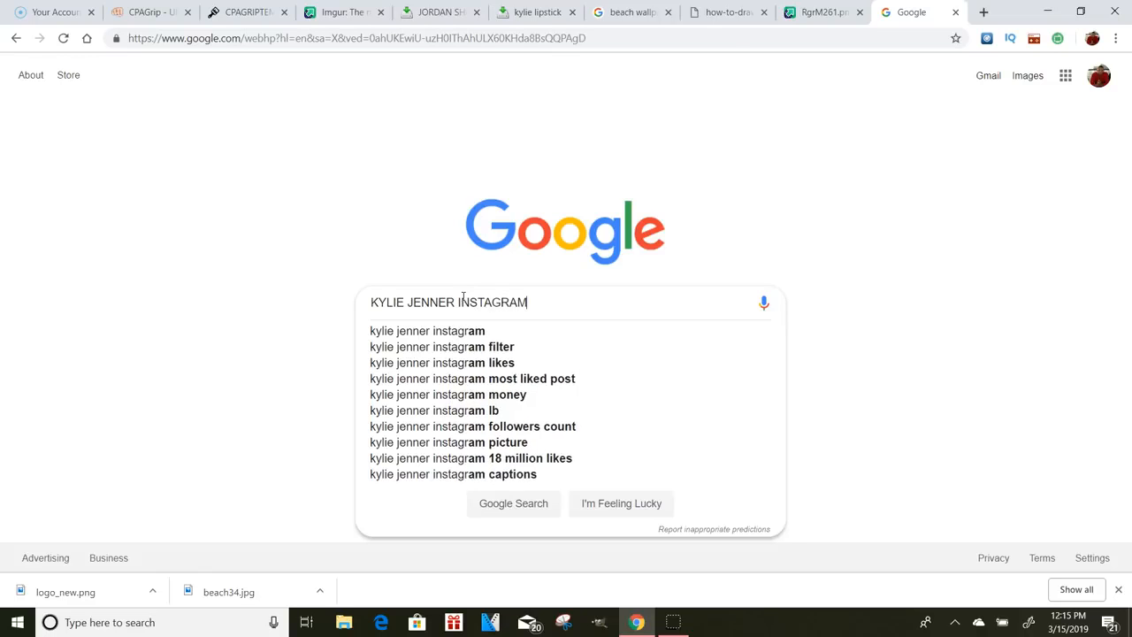
pyautogui.press('Return')
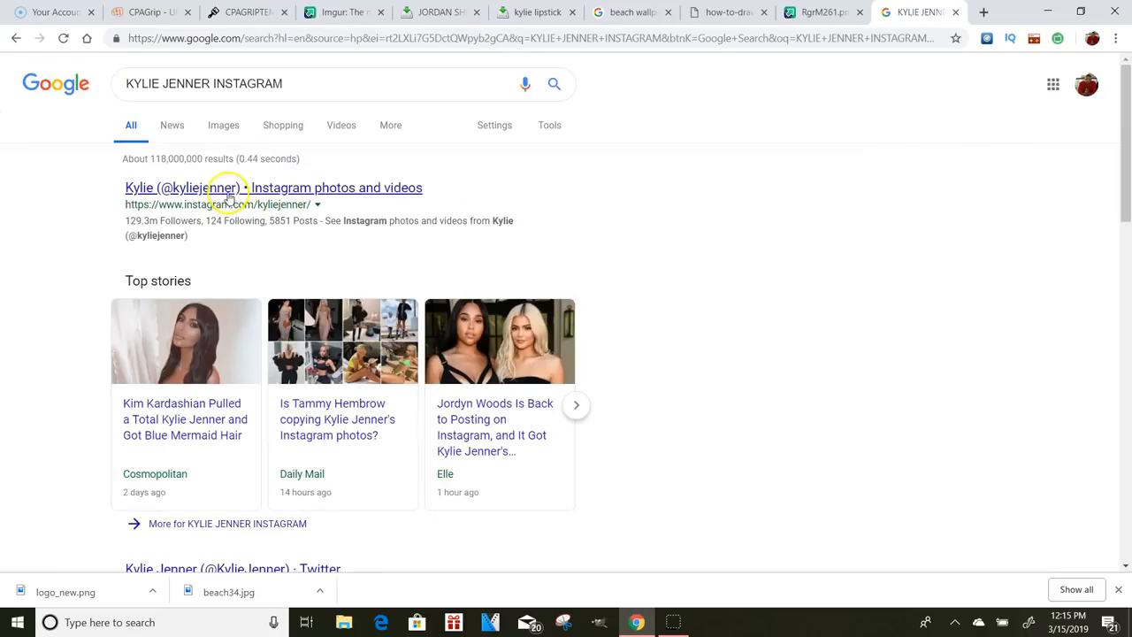
# Step: Open the kyliejenner Instagram profile from the search results and browse its posts for lip kit products
pyautogui.click(226, 189)
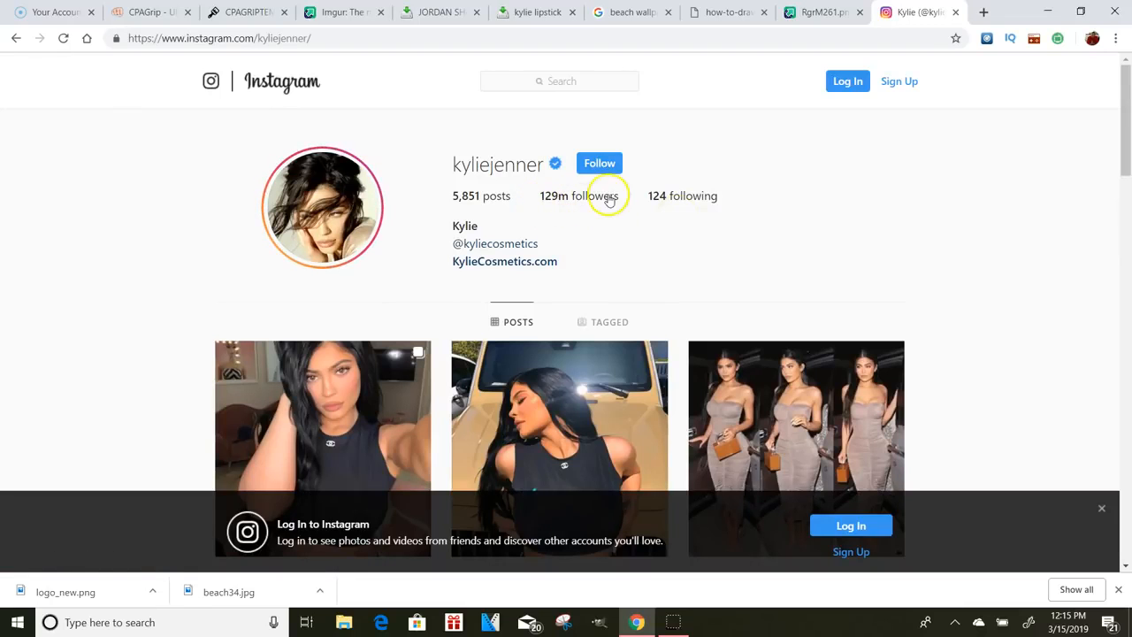
pyautogui.moveTo(1119, 83); pyautogui.dragTo(1108, 256)
pyautogui.scroll(-2, 1105, 259)
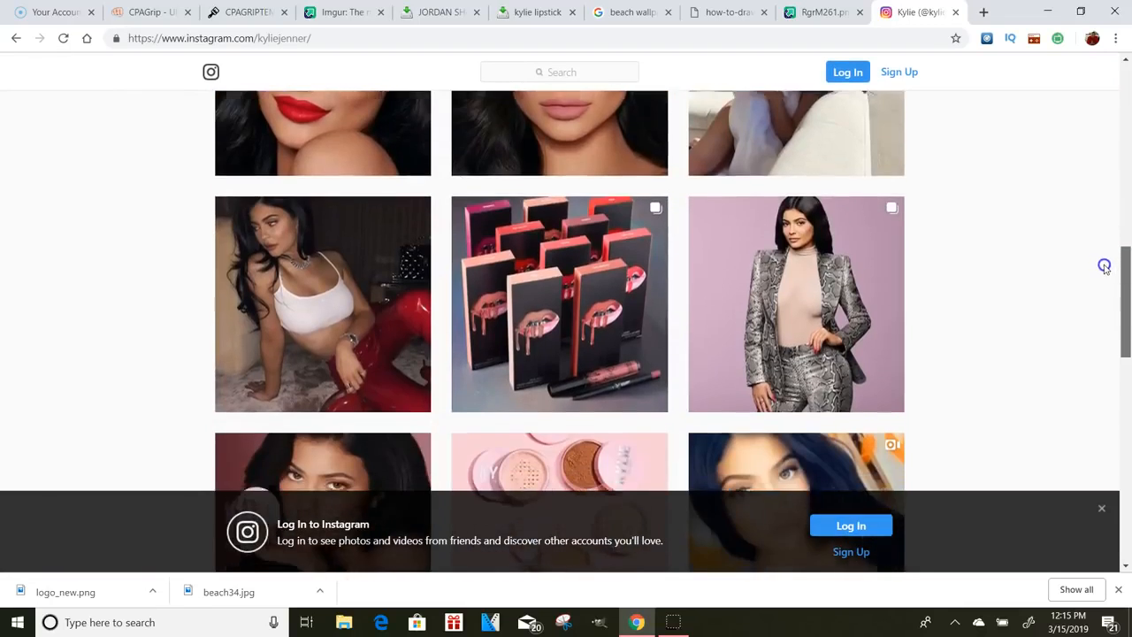
# Step: Open the lip kit boxes post, read through its caption and comments, and close it
pyautogui.click(576, 196)
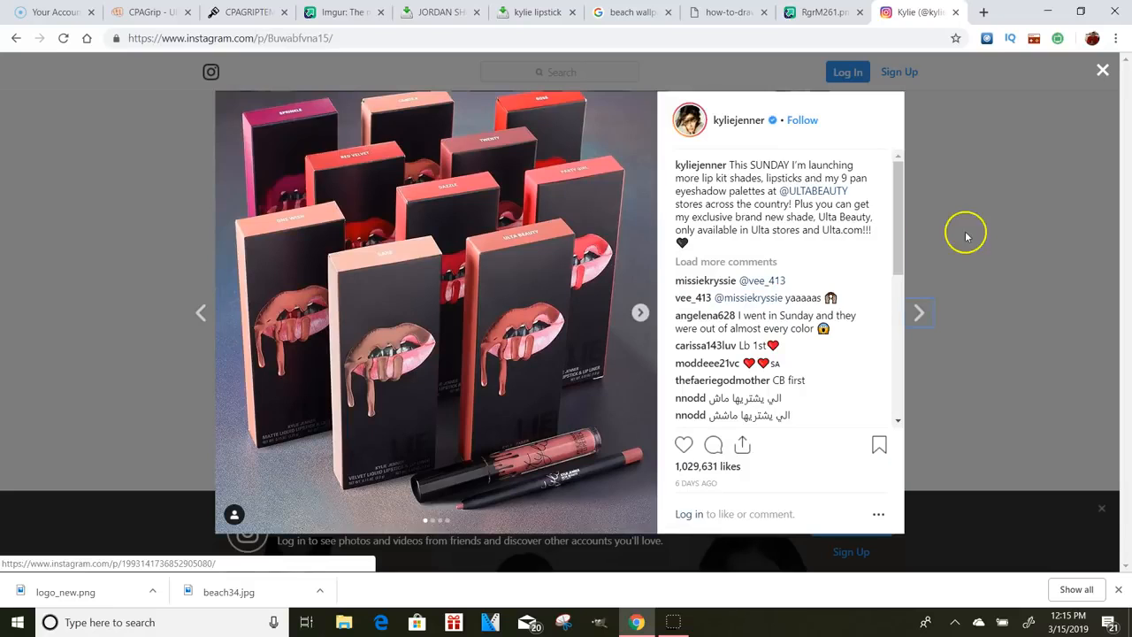
pyautogui.moveTo(897, 196)
pyautogui.mouseDown()
pyautogui.moveTo(900, 252)
pyautogui.moveTo(904, 212)
pyautogui.mouseUp()
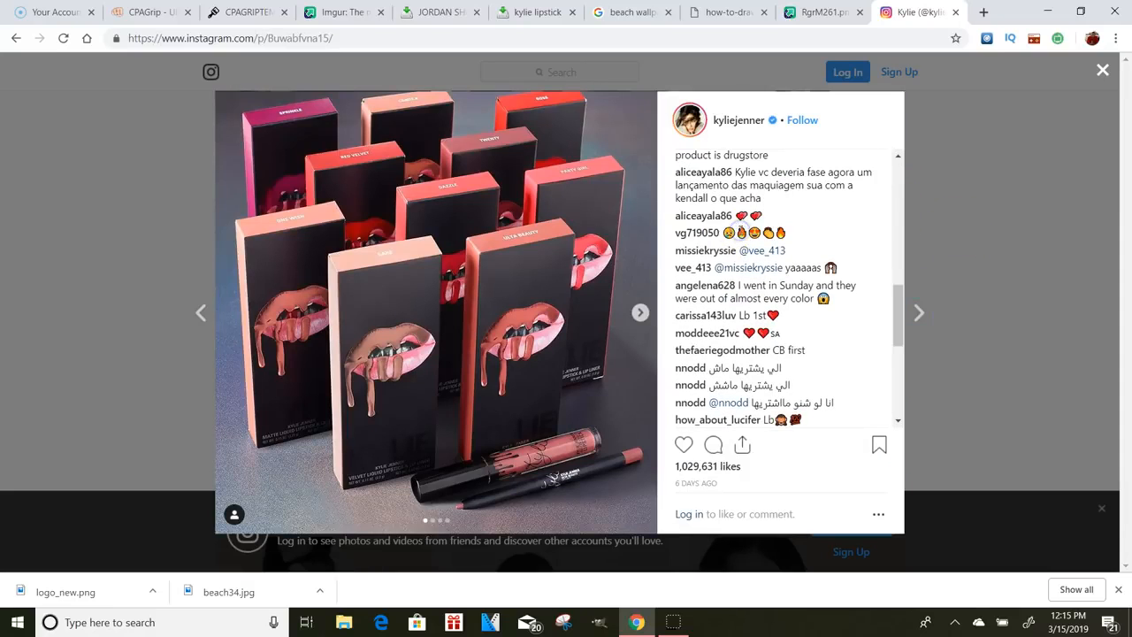
pyautogui.moveTo(898, 306); pyautogui.dragTo(970, 270)
pyautogui.click(974, 266)
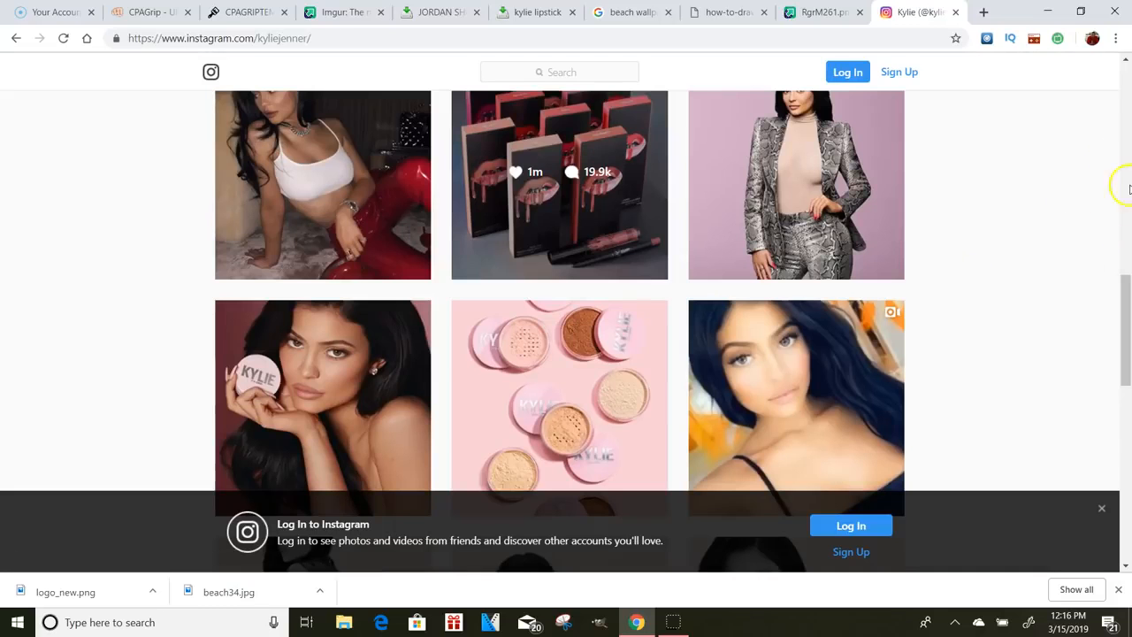
# Step: Dismiss the Instagram login banner and browse older posts on the profile for Kylie product images
pyautogui.moveTo(1124, 345); pyautogui.dragTo(1114, 413)
pyautogui.scroll(-9, 1114, 413)
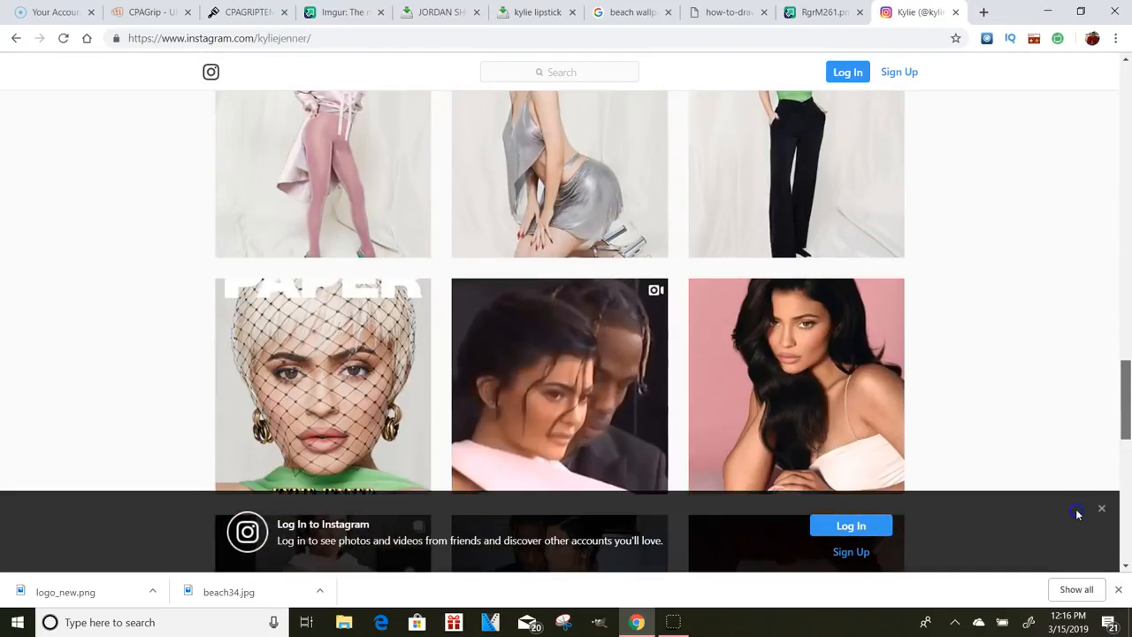
pyautogui.scroll(-15, 1071, 545)
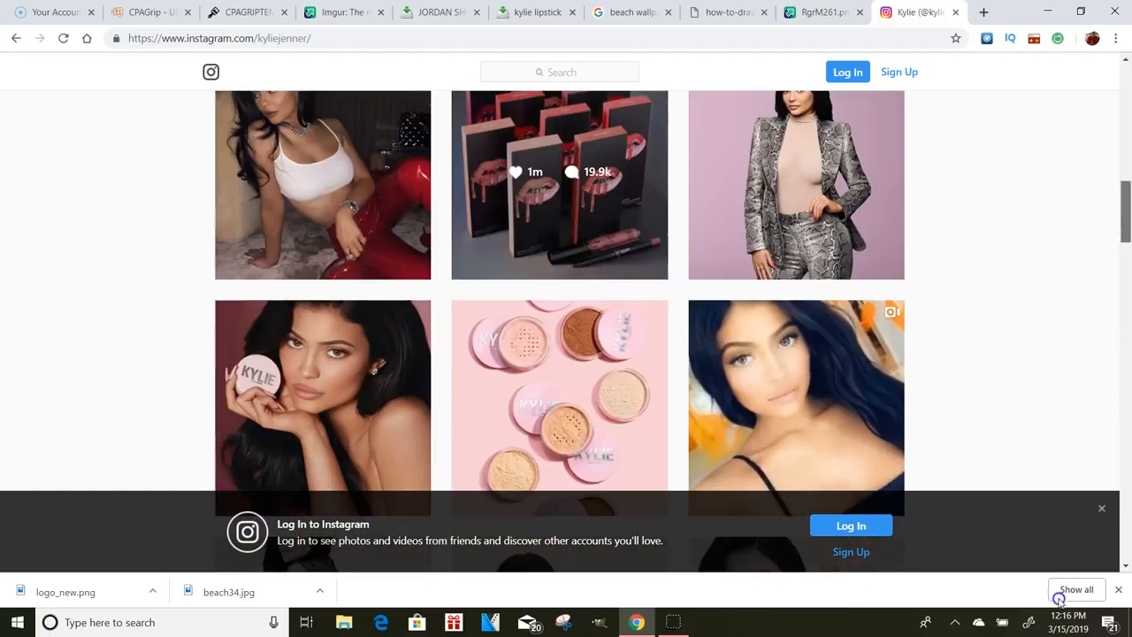
pyautogui.moveTo(1068, 601); pyautogui.dragTo(1068, 595)
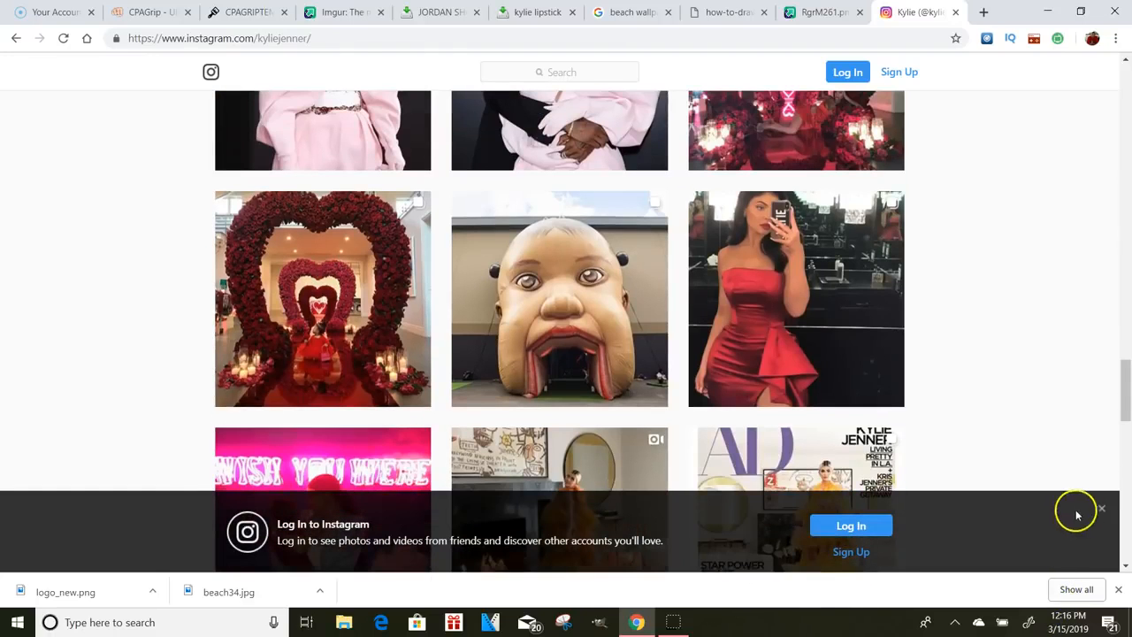
pyautogui.click(1102, 508)
pyautogui.moveTo(1124, 409); pyautogui.dragTo(1103, 570)
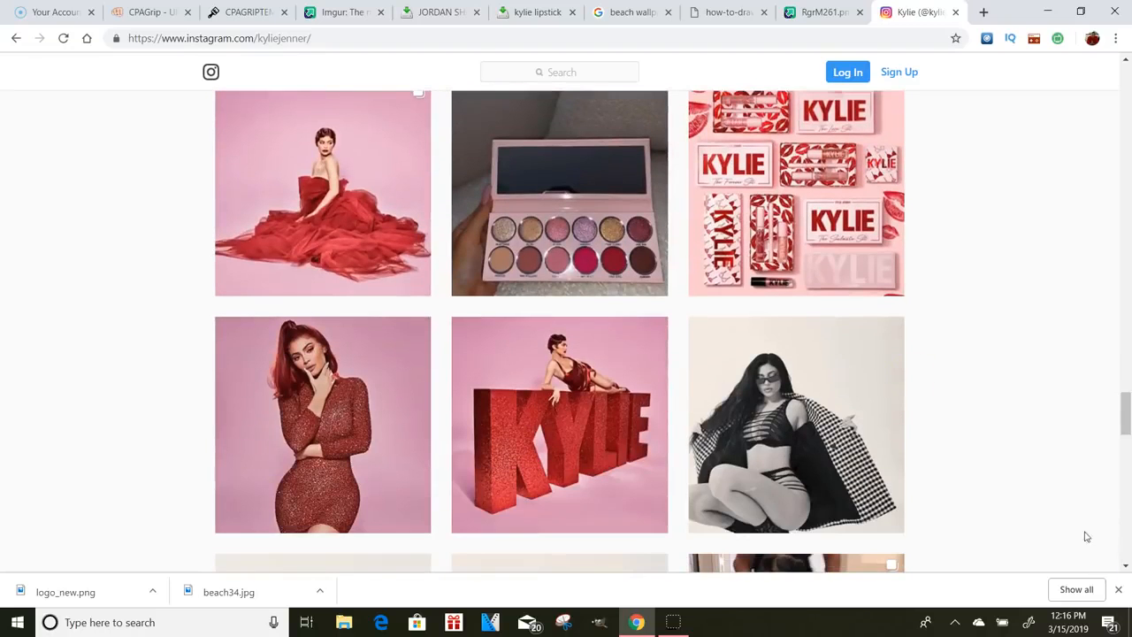
# Step: View the VALENTINE COLLECTION product post, close it and browse further through the older posts
pyautogui.click(845, 199)
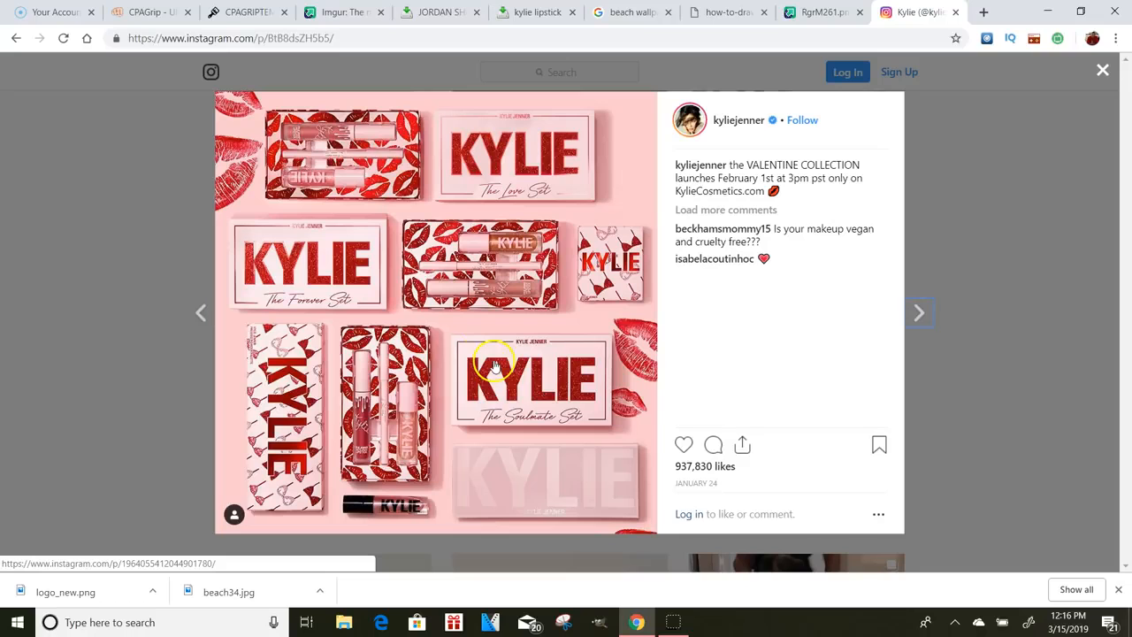
pyautogui.click(109, 292)
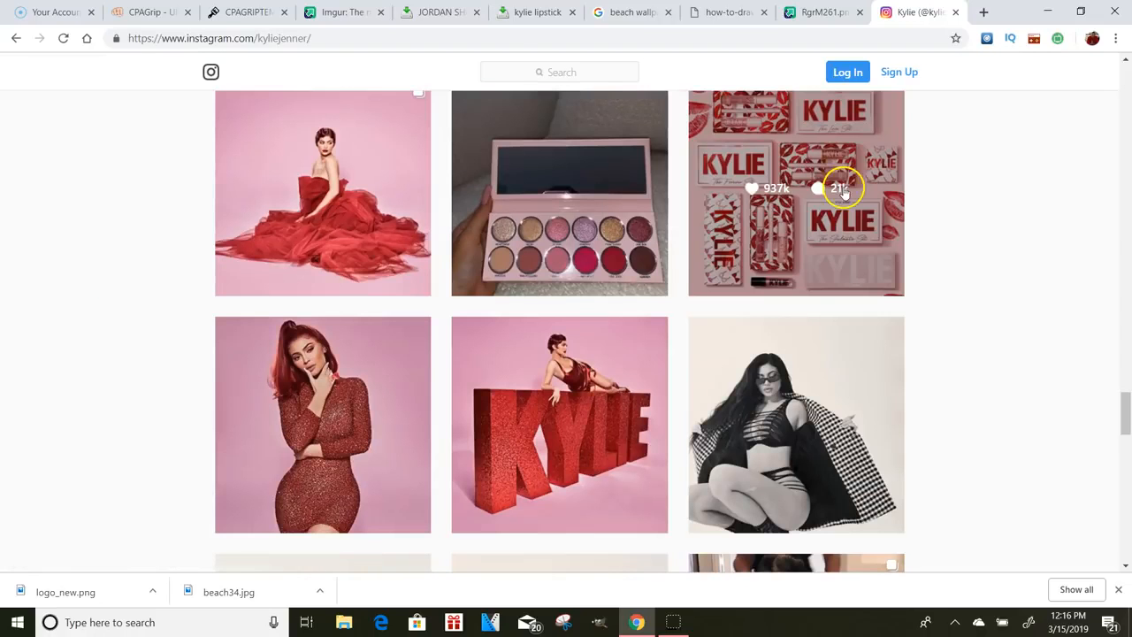
pyautogui.moveTo(1123, 392); pyautogui.dragTo(1117, 577)
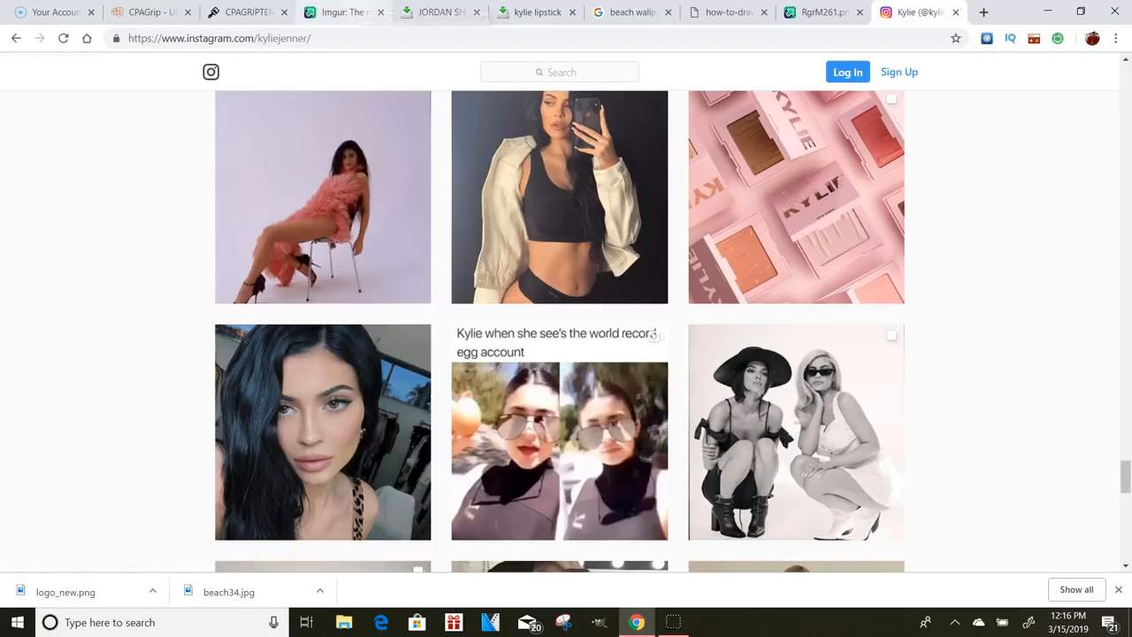
# Step: Switch back to page 3 of the CPAGRIPTEMPLATES listing and return to its first posts
pyautogui.click(248, 11)
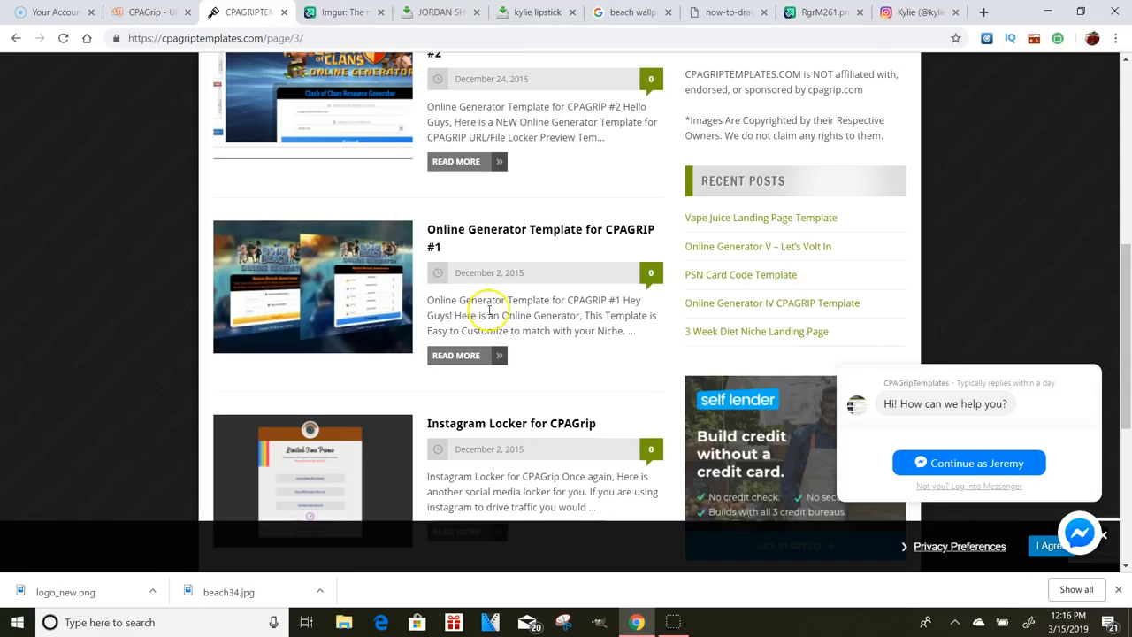
pyautogui.moveTo(1125, 309); pyautogui.dragTo(1127, 119)
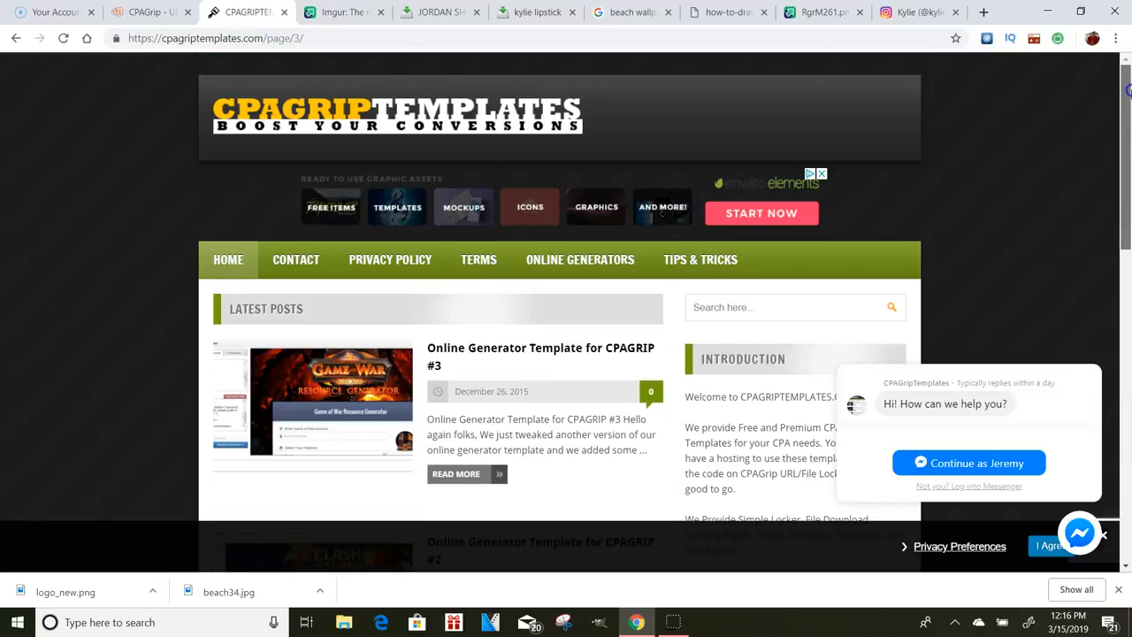